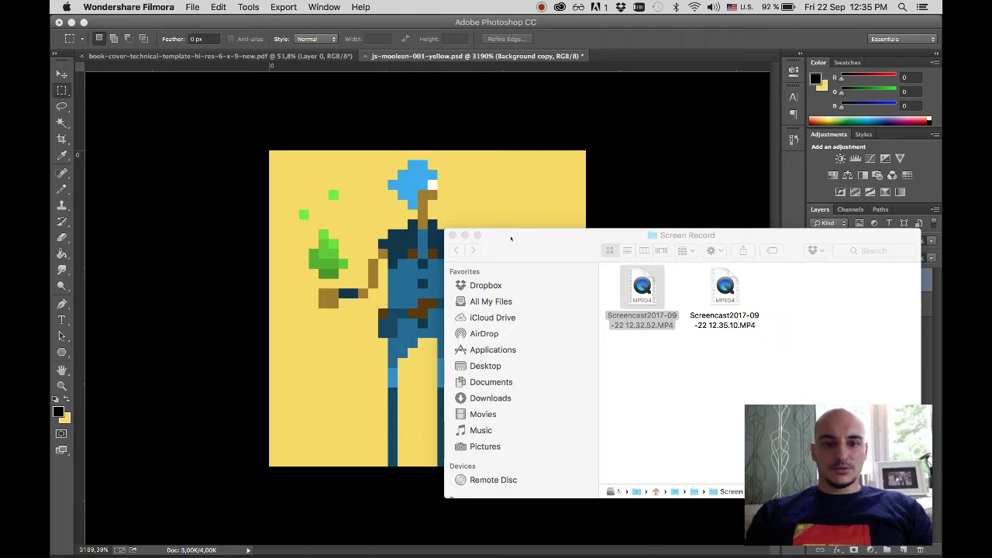
# - Minimize the Screen Record folder window and bring the js-mooleen-001-yellow.psd character artwork to the front in Photoshop
pyautogui.click(465, 235)
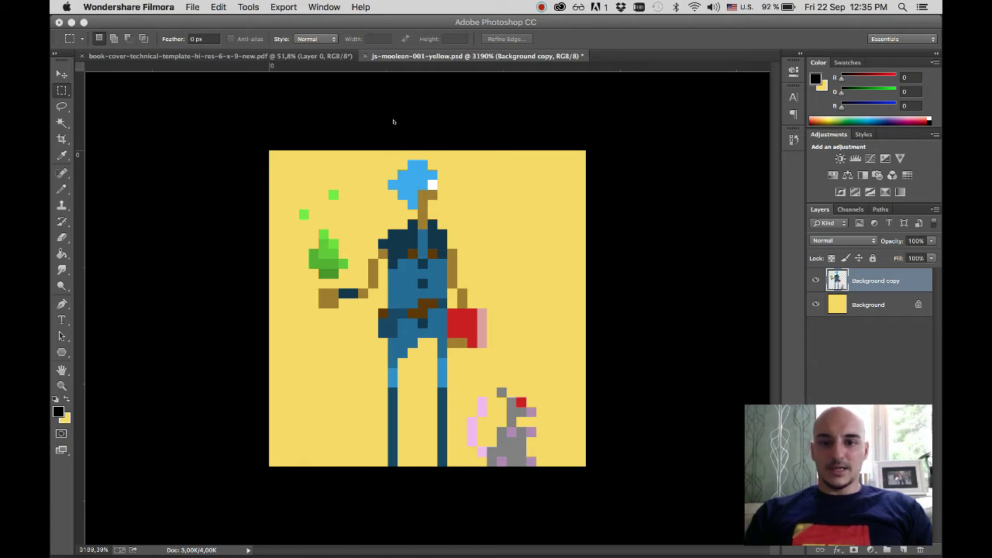
pyautogui.click(441, 185)
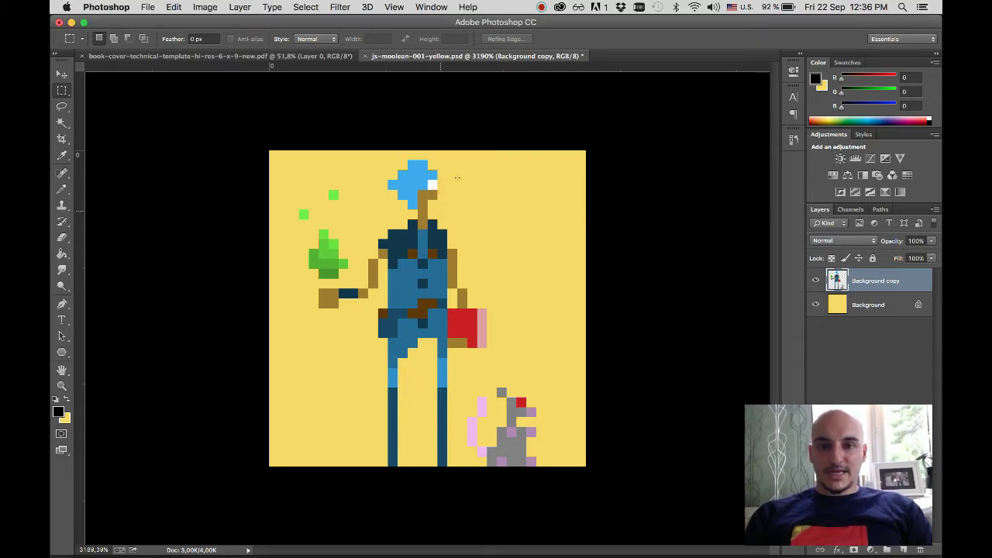
pyautogui.scroll(-3, 473, 133)
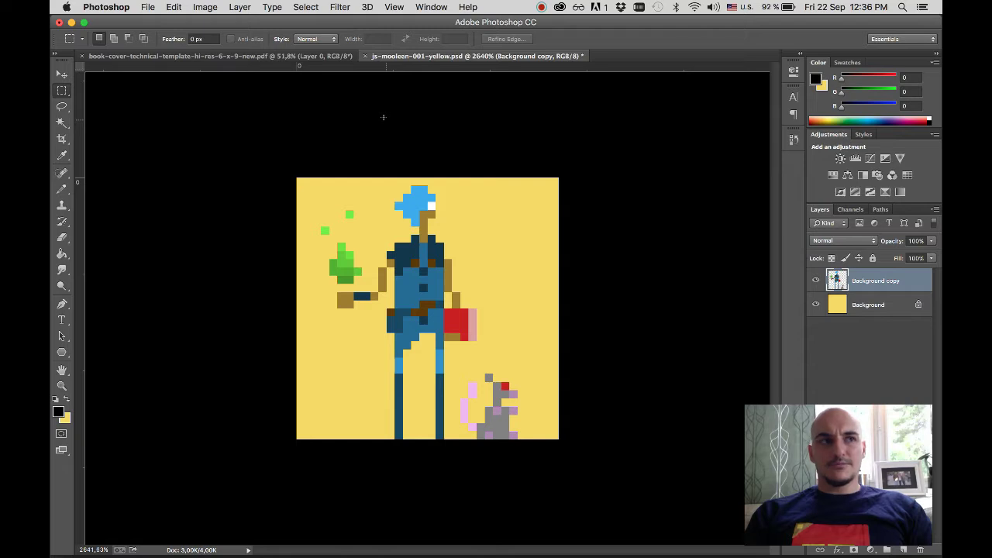
# - Switch to Google Chrome, open a new window and search the web for "sword sworcery"
pyautogui.press('super+Tab')
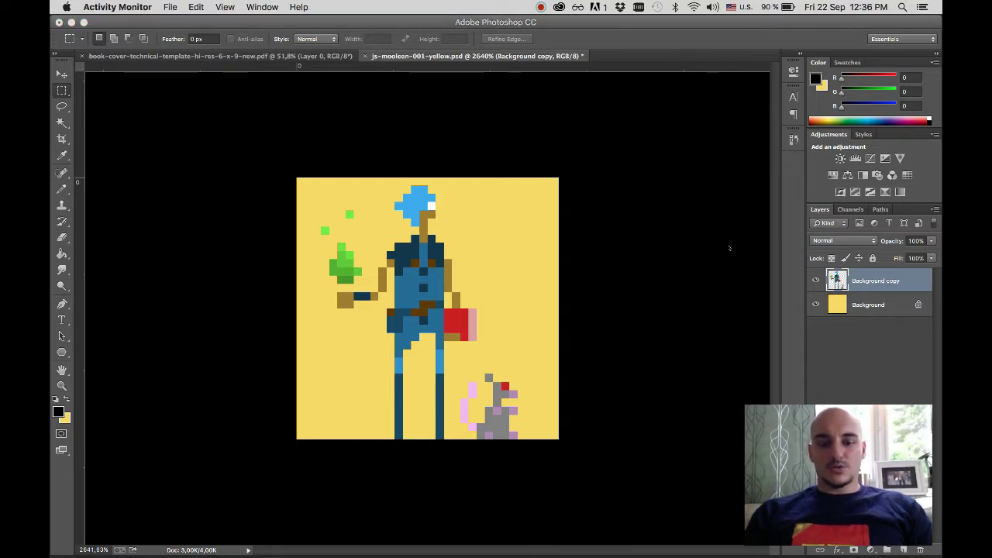
pyautogui.moveTo(529, 547)
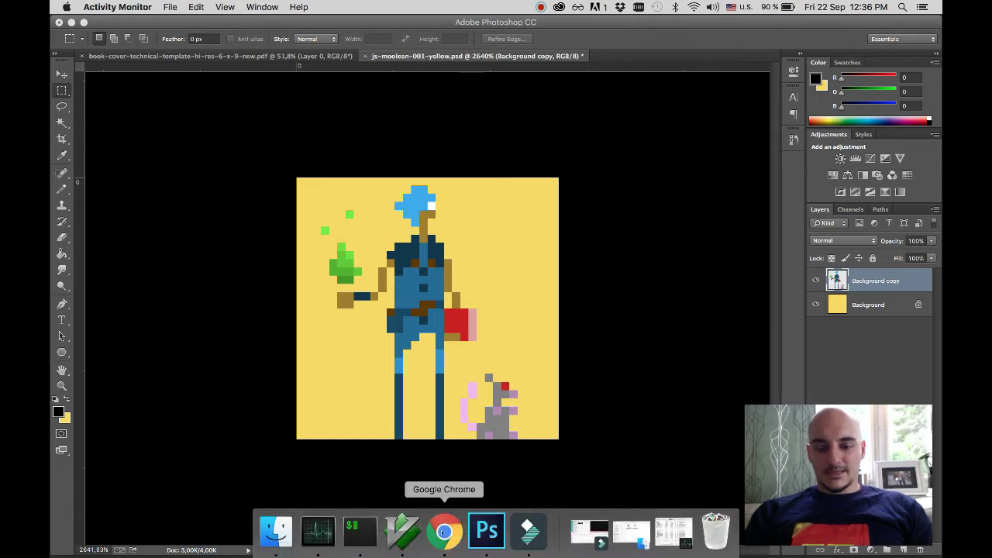
pyautogui.rightClick(443, 533)
pyautogui.click(465, 412)
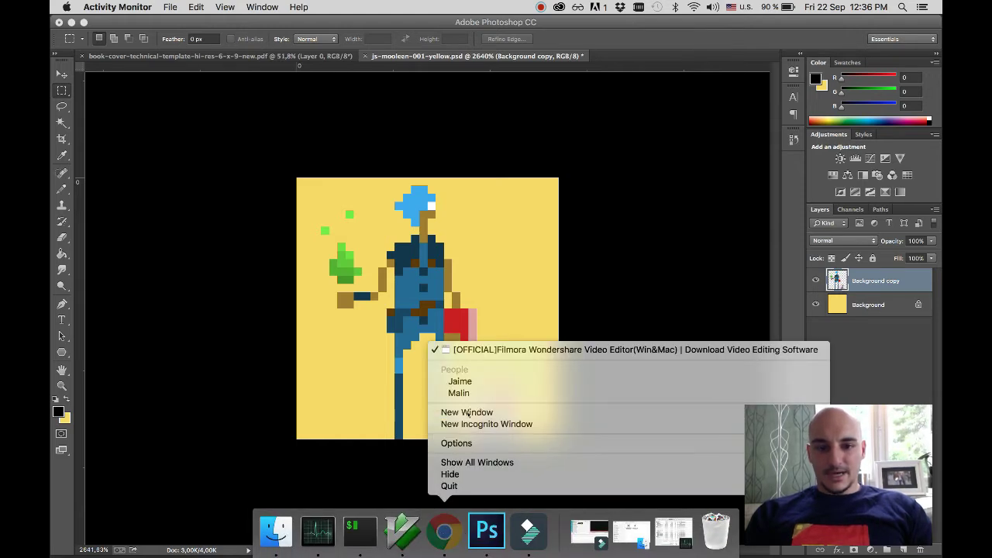
pyautogui.write('sow')
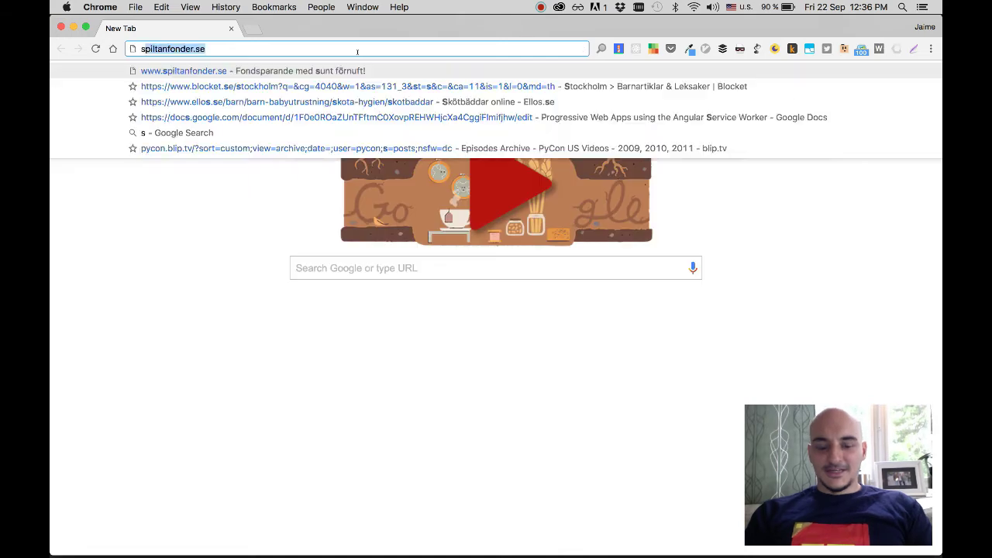
pyautogui.press('BackSpace')
pyautogui.press('BackSpace')
pyautogui.write('word s')
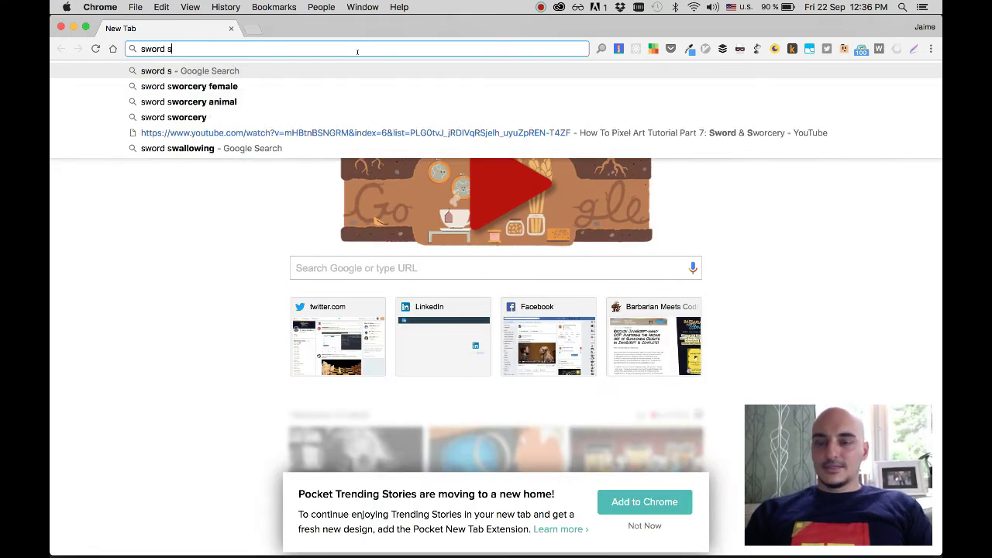
pyautogui.write('worcery')
pyautogui.press('Return')
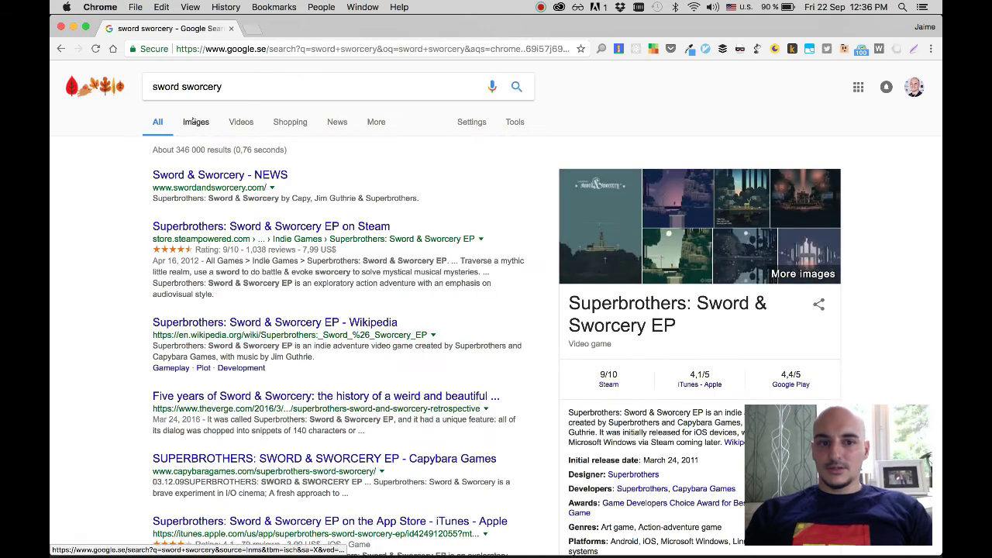
# - Show the image results for the sword sworcery search and browse through the game's pixel-art scenes
pyautogui.click(194, 121)
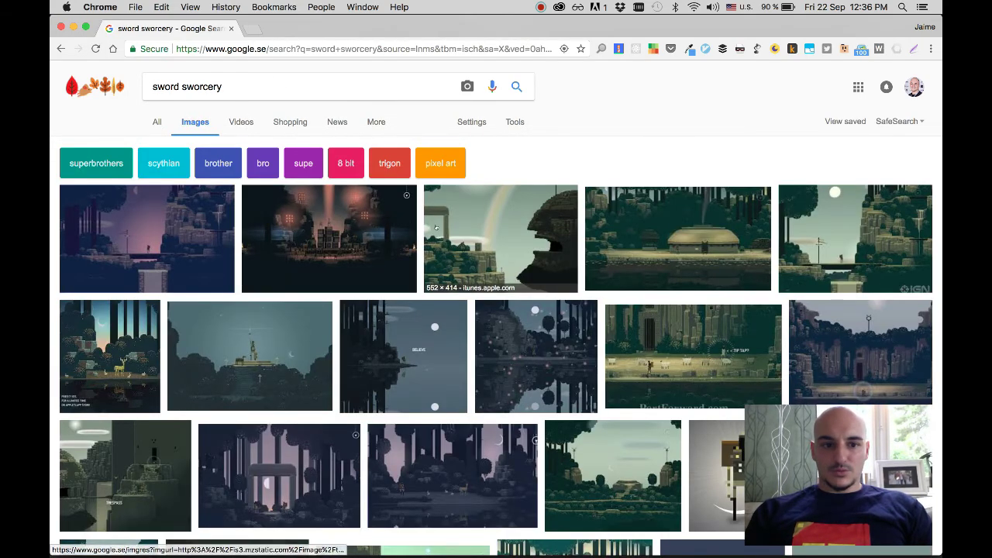
pyautogui.scroll(-3, 436, 228)
pyautogui.scroll(-3, 437, 228)
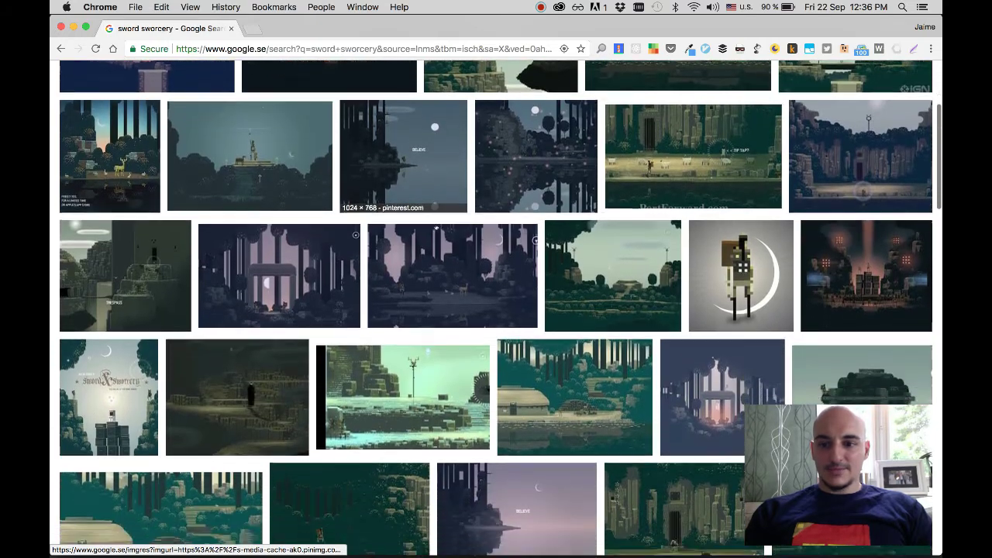
pyautogui.scroll(-2, 437, 228)
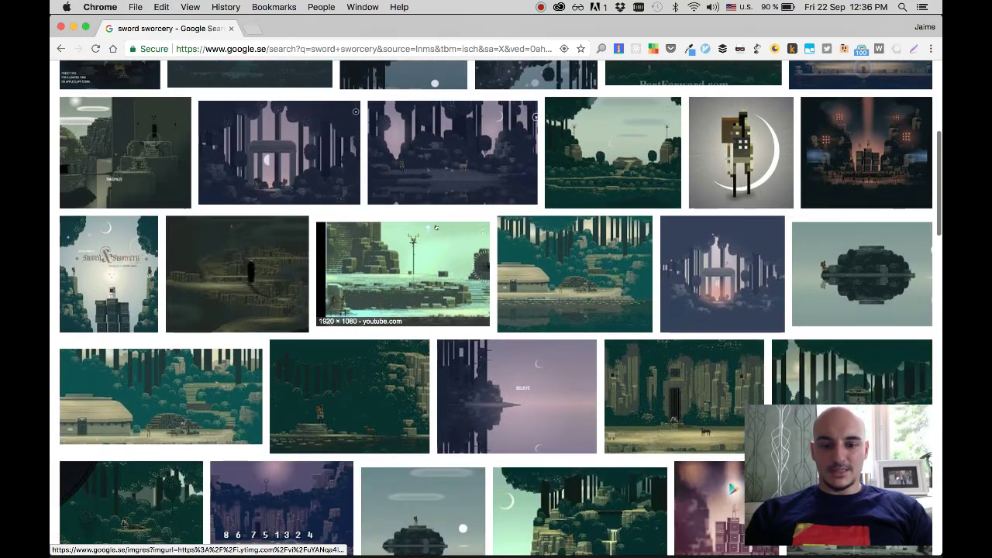
pyautogui.scroll(-10, 437, 228)
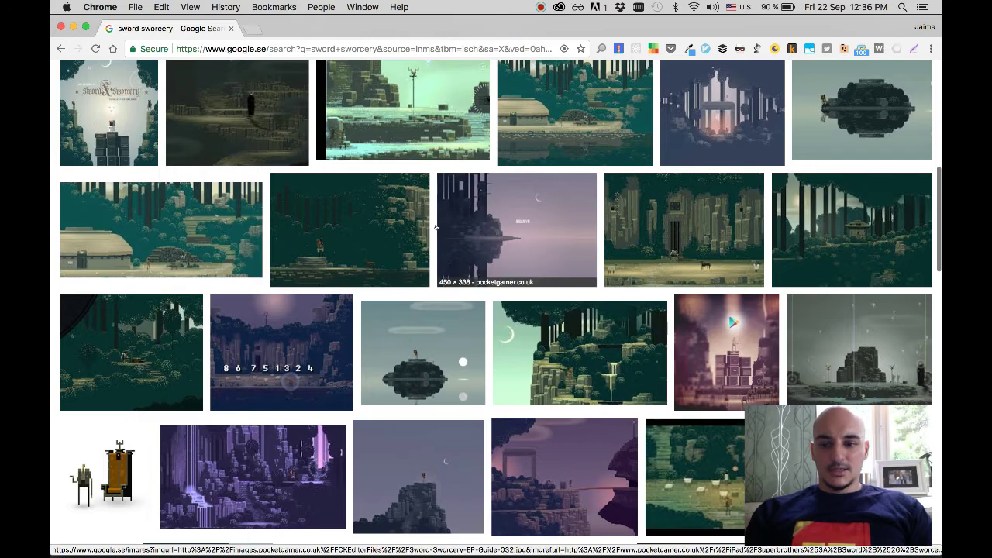
# - Refine the image search to "sword sworcery characters"
pyautogui.scroll(15, 436, 230)
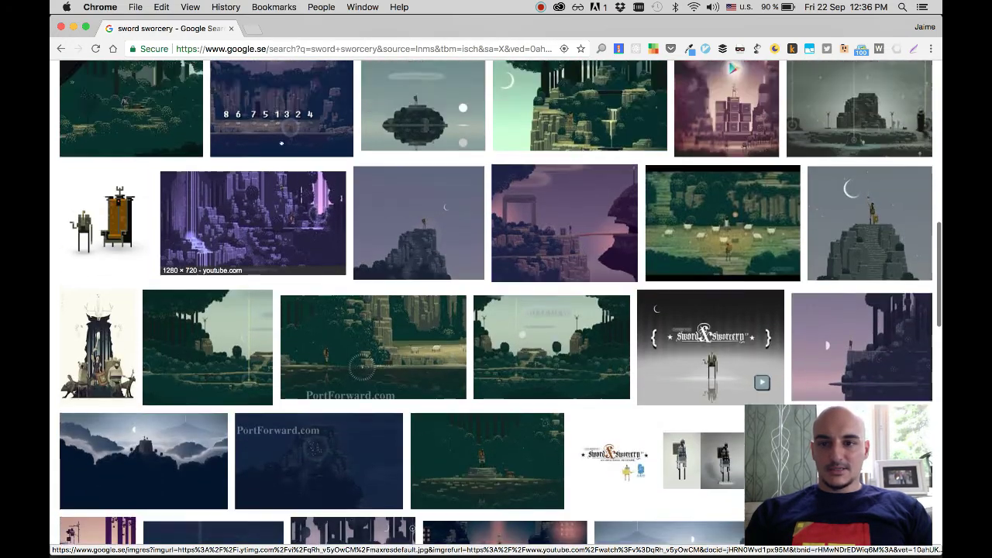
pyautogui.write('character')
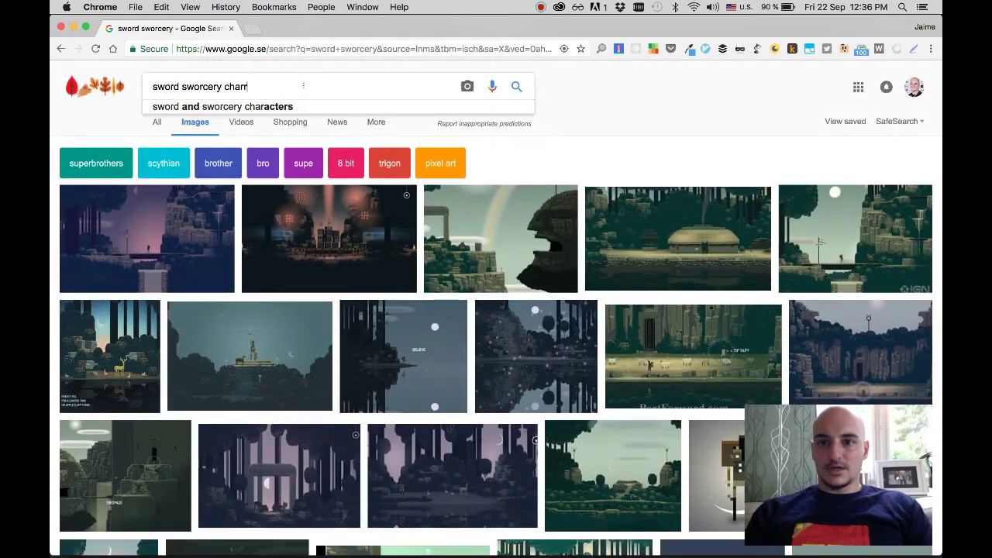
pyautogui.write('s')
pyautogui.press('Return')
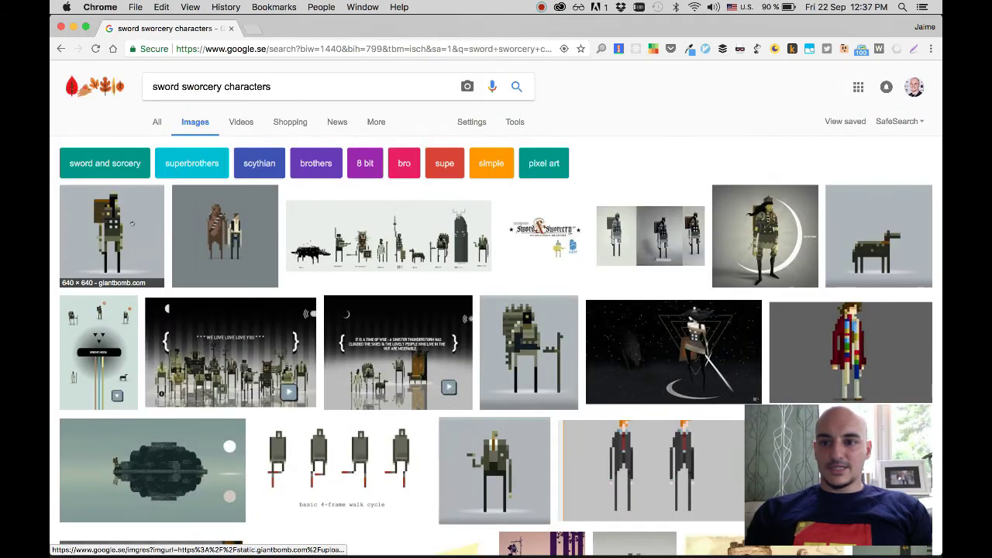
# - Preview the Scythian character image and the wide character lineup image to examine their pixel-art style
pyautogui.click(129, 225)
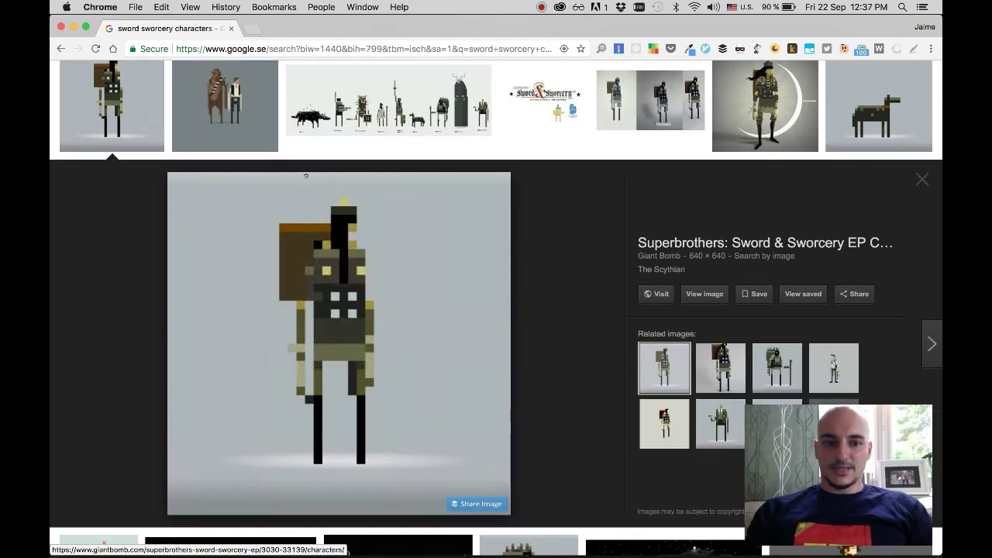
pyautogui.click(239, 77)
pyautogui.click(334, 96)
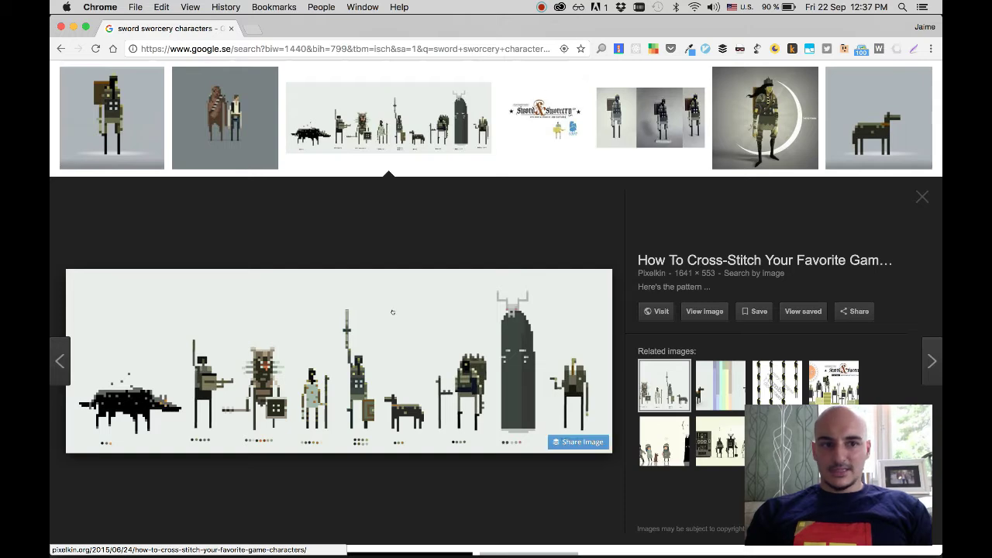
pyautogui.scroll(-3, 392, 312)
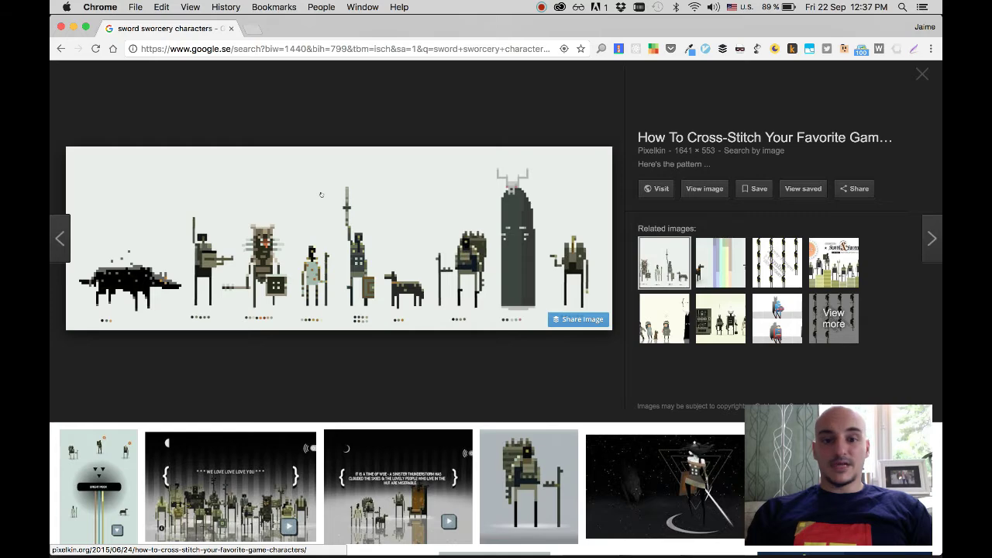
pyautogui.scroll(1, 368, 222)
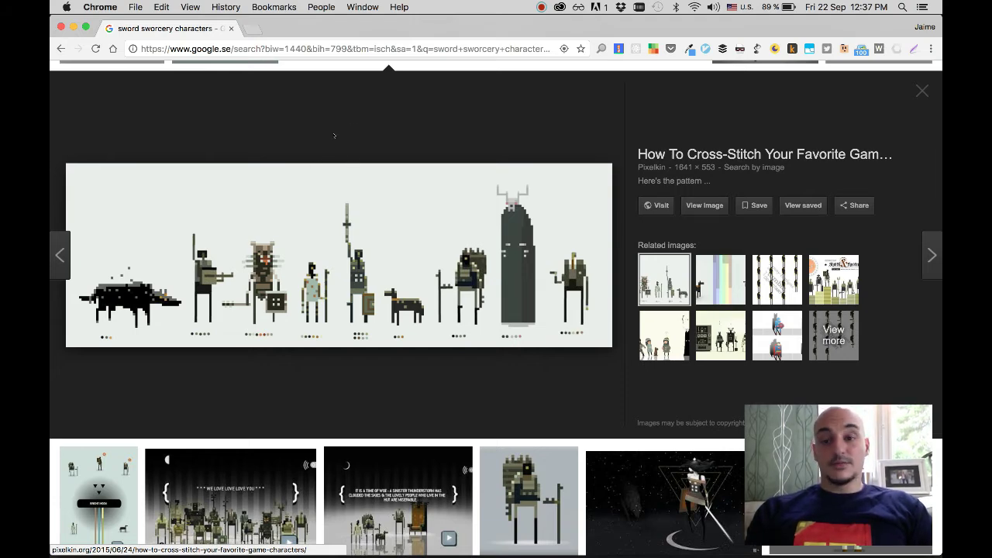
pyautogui.scroll(5, 335, 136)
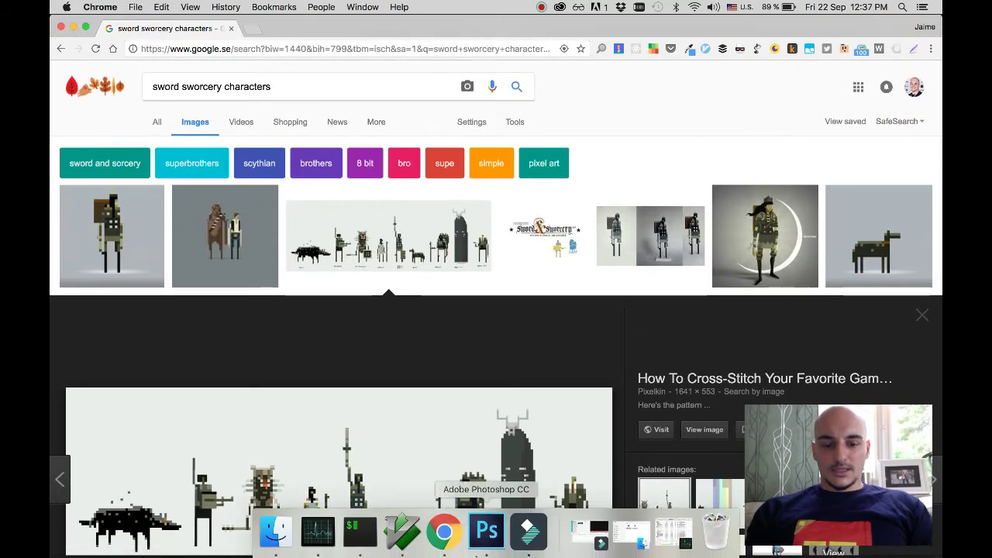
# - Switch back to Photoshop and show the book-cover-technical-template-hi-res-6-x-9-new.pdf document
pyautogui.click(481, 535)
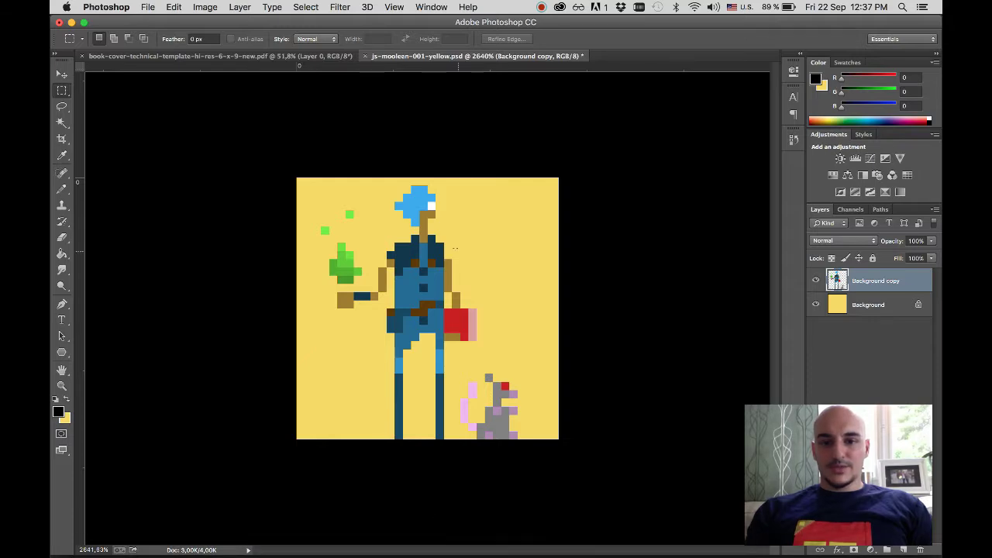
pyautogui.scroll(-3, 455, 248)
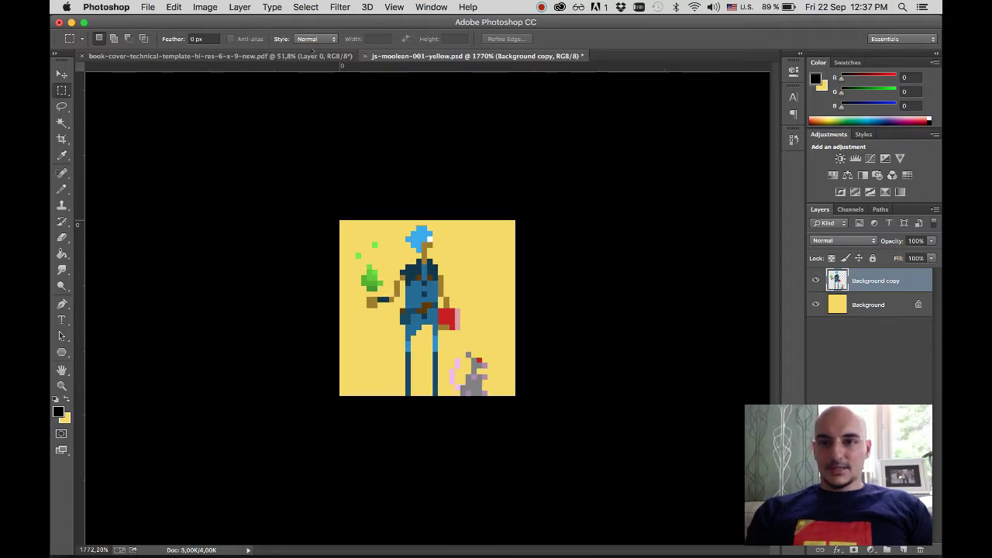
pyautogui.click(310, 55)
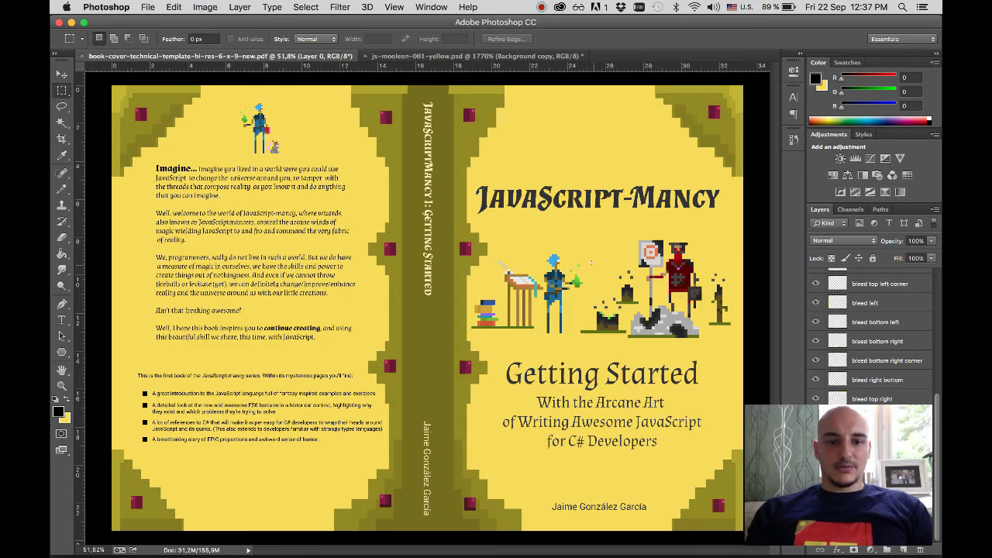
# - Examine the pixel-art wizard, warrior and scenery on the front of the JavaScript-Mancy book cover, ending with the whole cover in view
pyautogui.scroll(3, 563, 268)
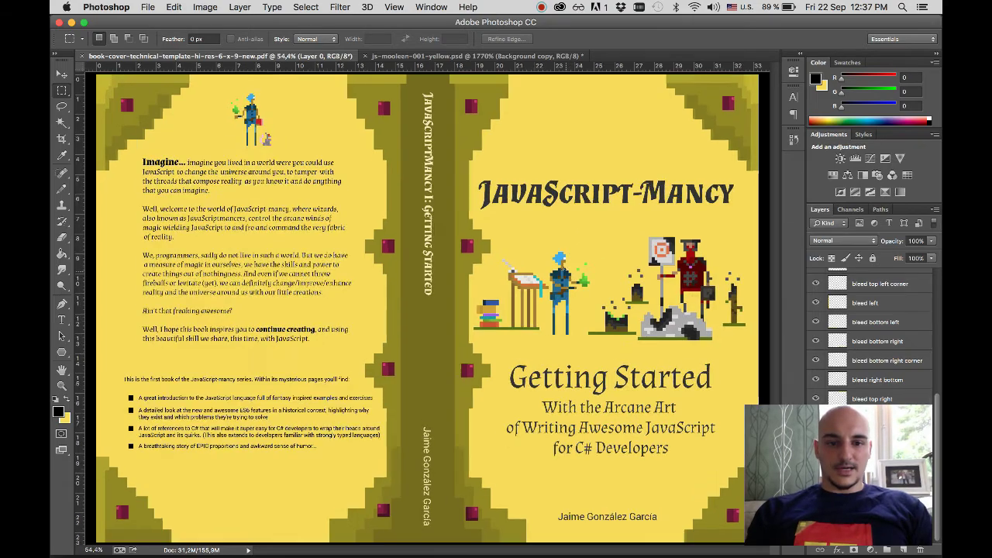
pyautogui.scroll(3, 563, 269)
pyautogui.hscroll(5, 564, 269)
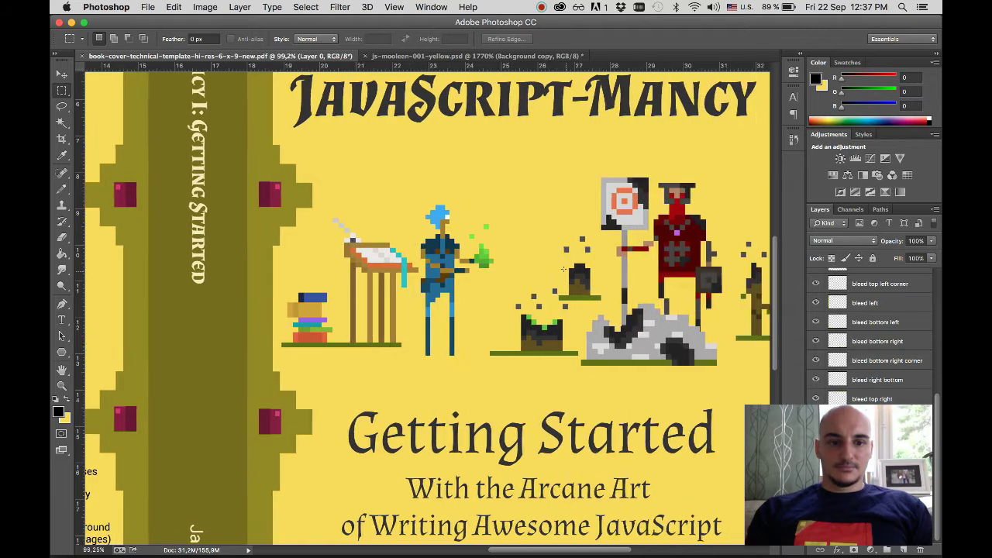
pyautogui.hscroll(2, 426, 310)
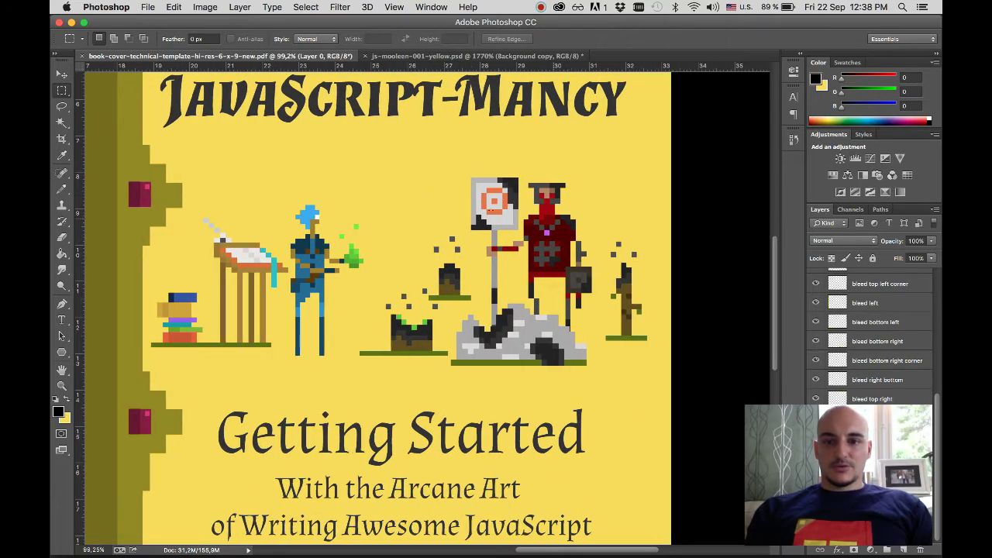
pyautogui.scroll(-2, 395, 262)
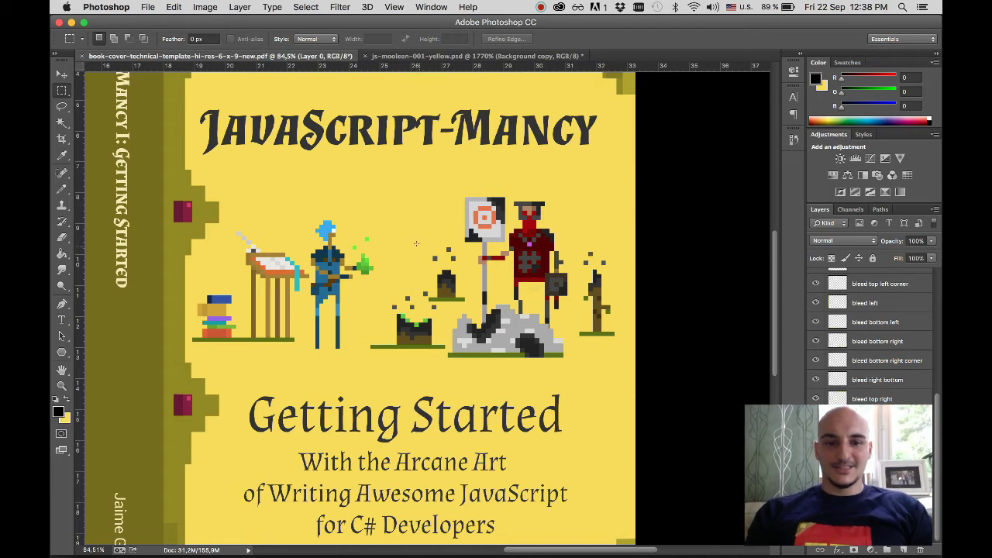
pyautogui.scroll(-1, 416, 243)
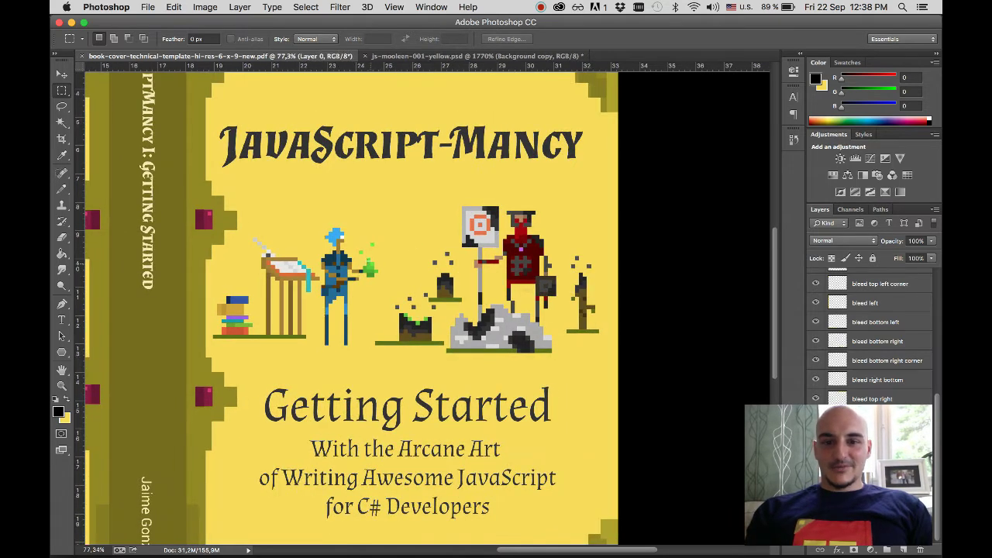
pyautogui.scroll(-1, 427, 302)
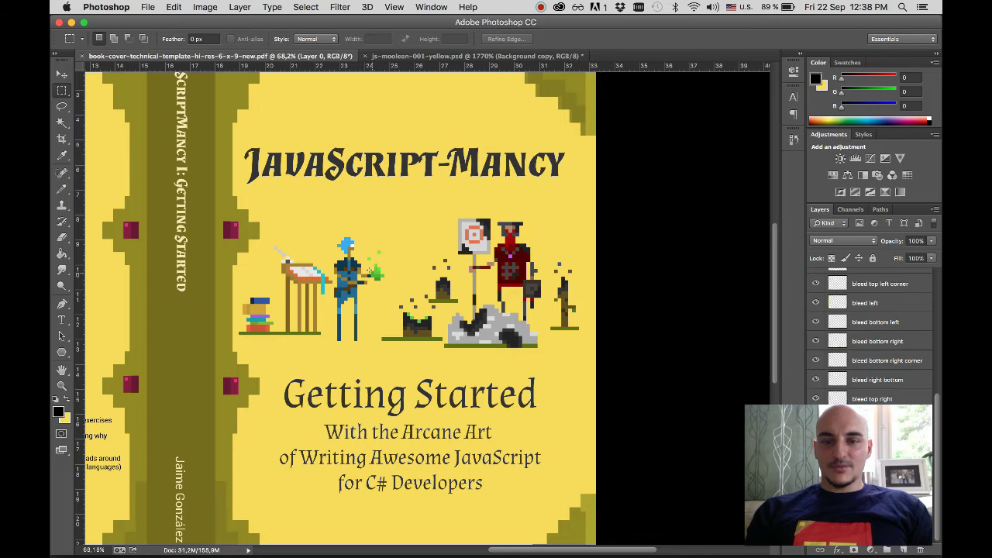
pyautogui.scroll(-1, 370, 272)
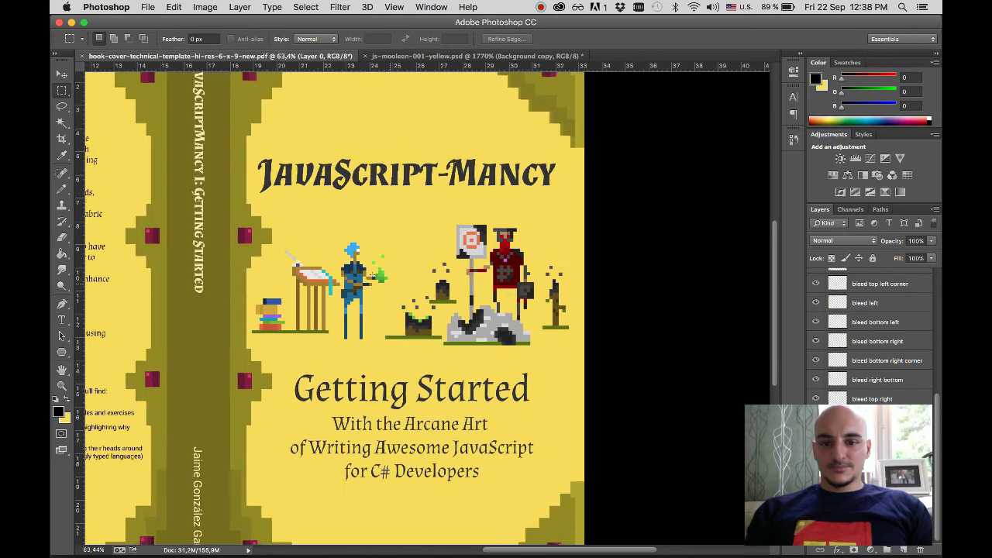
pyautogui.scroll(-1, 372, 274)
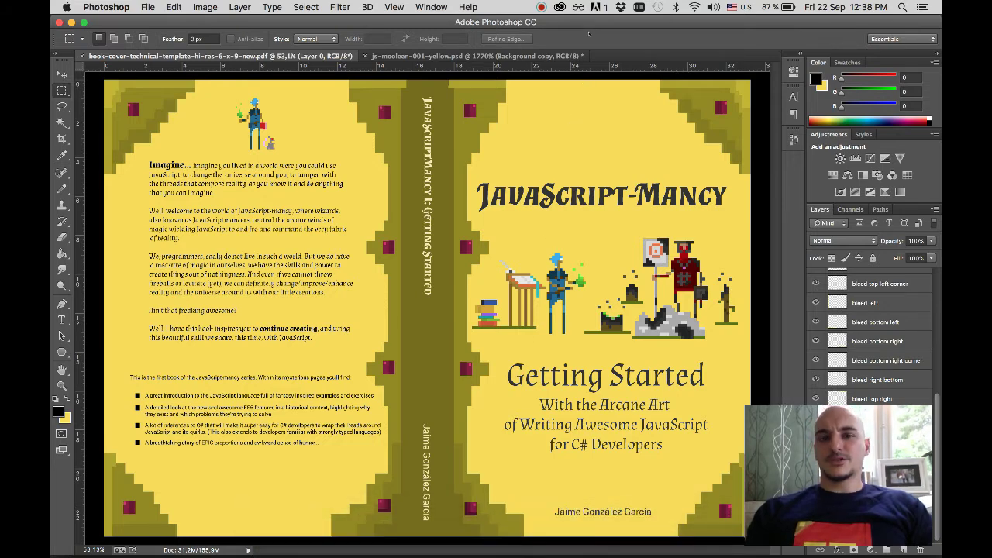
# - Return to the js-mooleen-001-yellow.psd document and view the character artwork slightly enlarged
pyautogui.moveTo(528, 543)
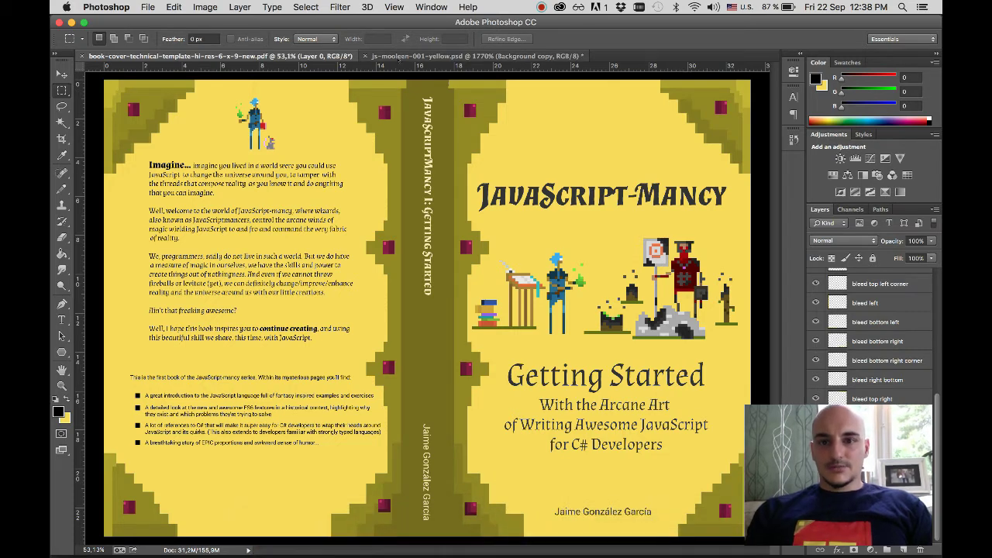
pyautogui.click(399, 56)
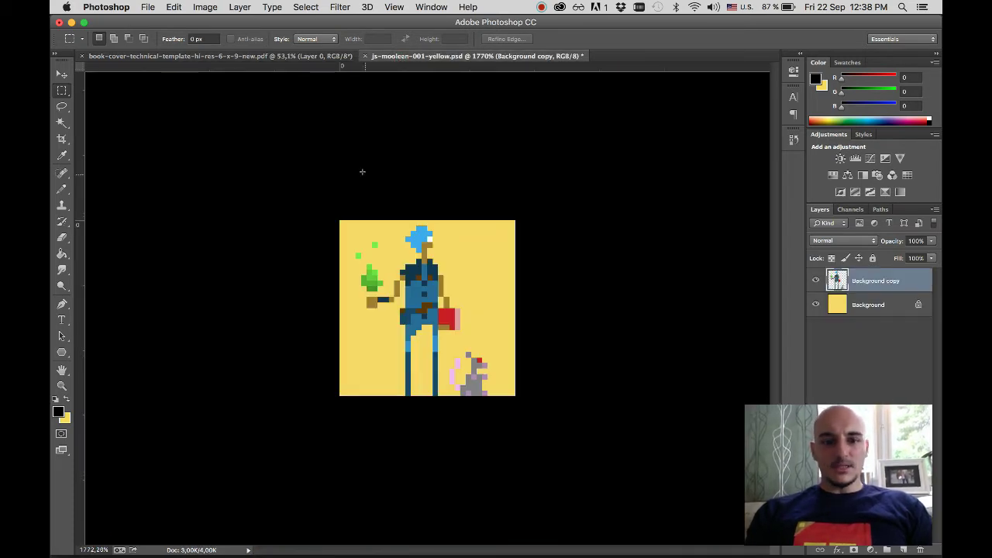
pyautogui.scroll(2, 362, 171)
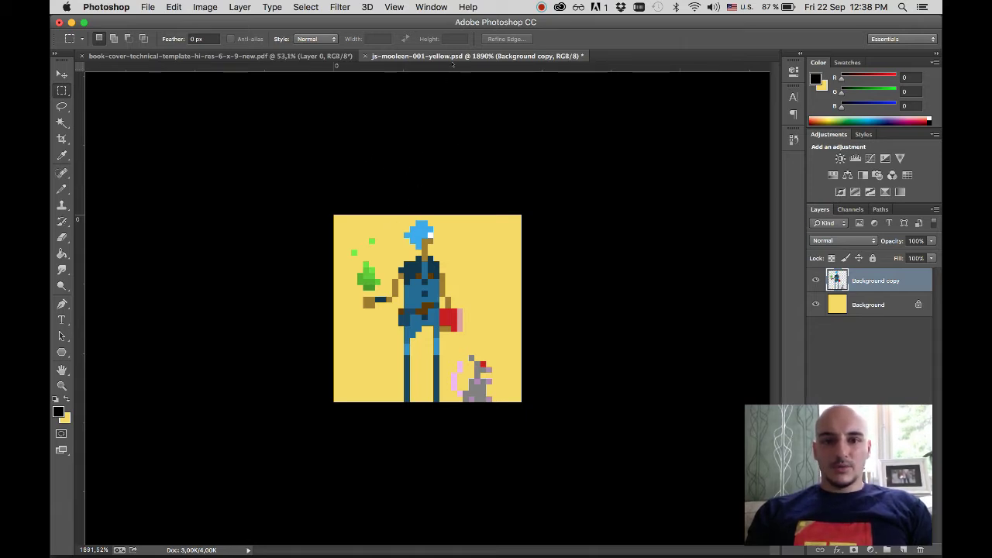
# - Switch to the Chrome window holding the "sword sworcery characters" Google image search
pyautogui.scroll(2, 406, 164)
pyautogui.scroll(1, 405, 163)
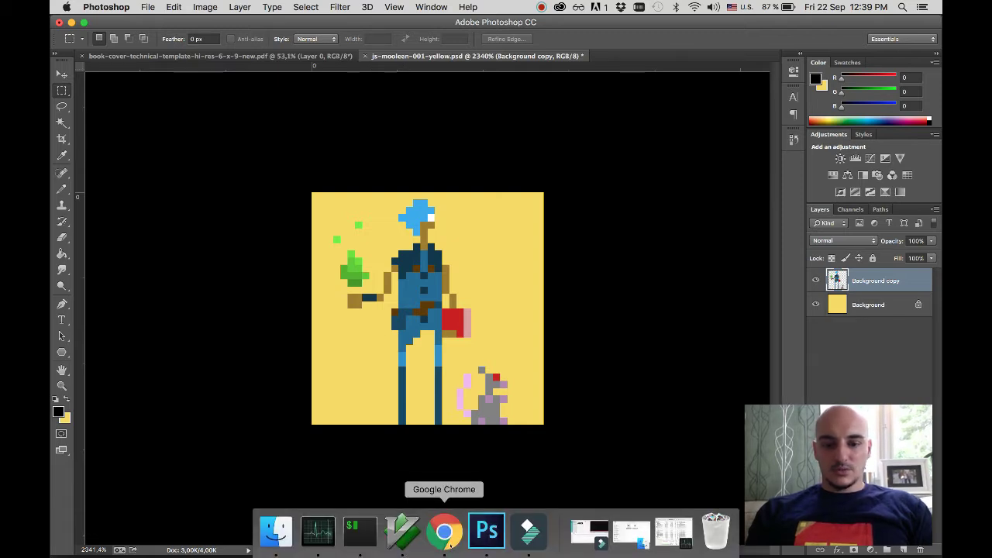
pyautogui.click(449, 540)
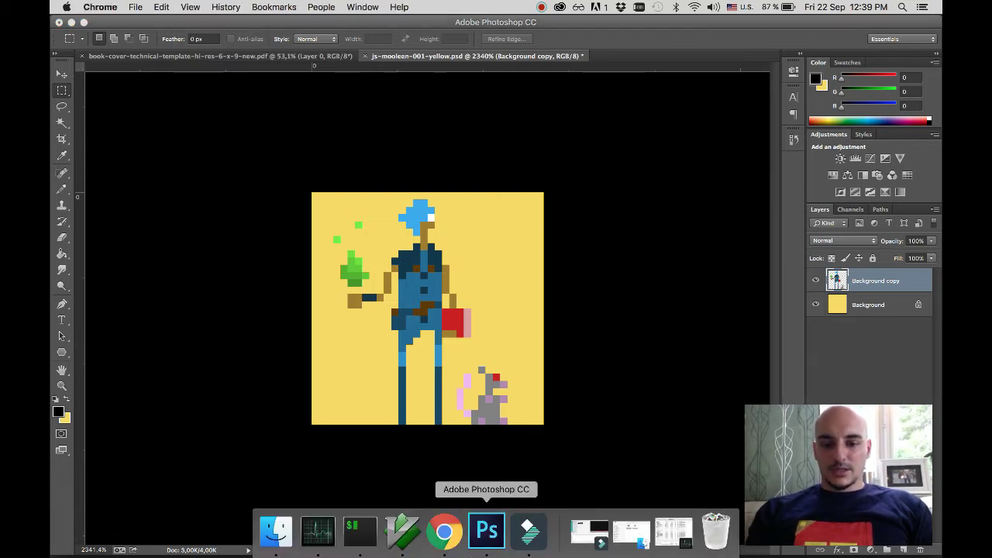
pyautogui.rightClick(453, 538)
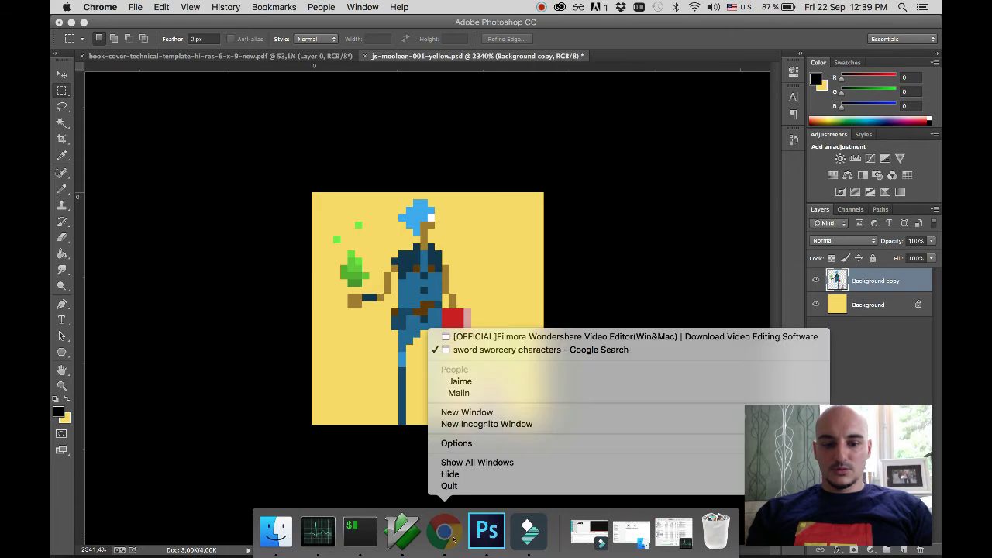
pyautogui.click(480, 350)
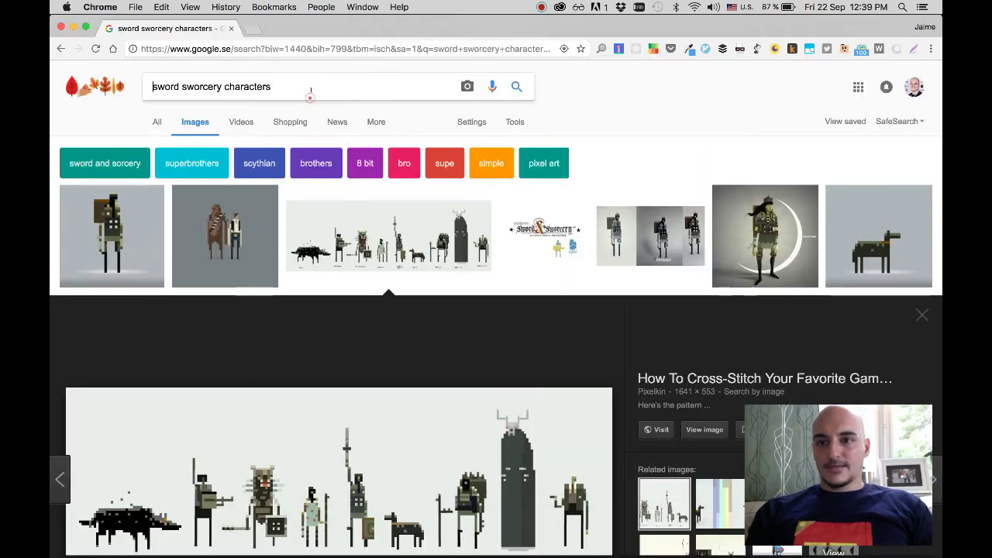
# - Search Google Images for "female warrior monk"
pyautogui.tripleClick(310, 89)
pyautogui.write('female')
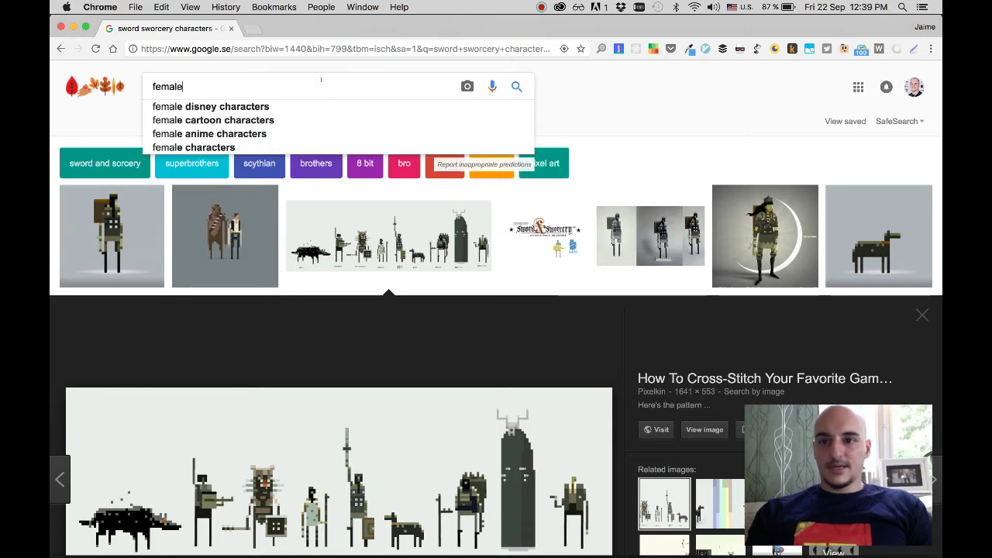
pyautogui.write(' warrior monk')
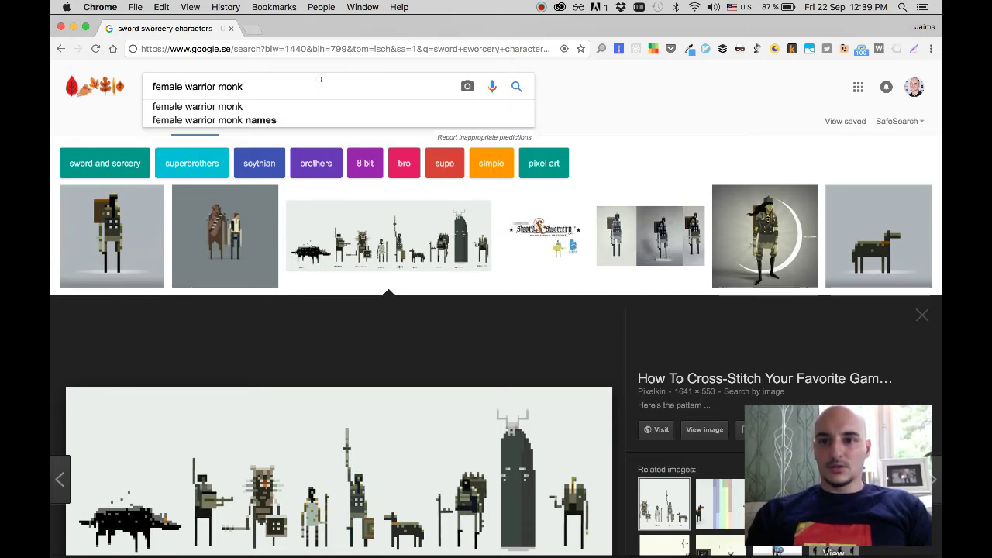
pyautogui.press('Return')
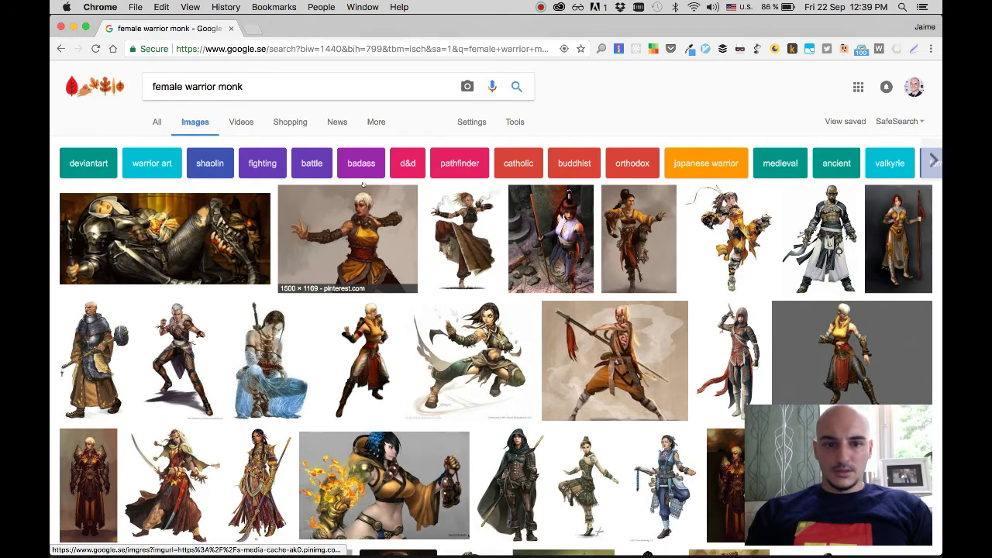
# - Browse the image results and preview the short-haired female monk in dark red and gold armour
pyautogui.scroll(-3, 363, 183)
pyautogui.scroll(-5, 363, 183)
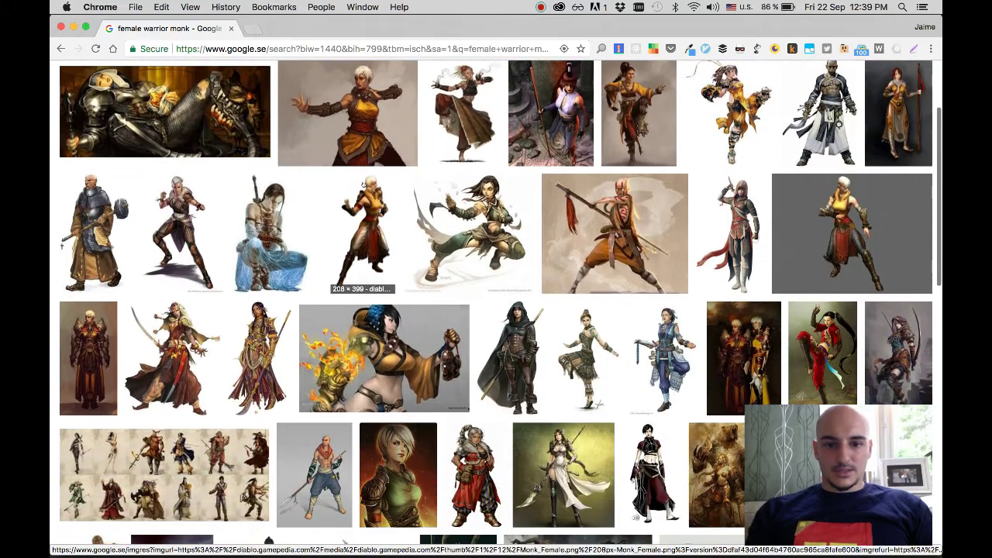
pyautogui.scroll(-2, 363, 184)
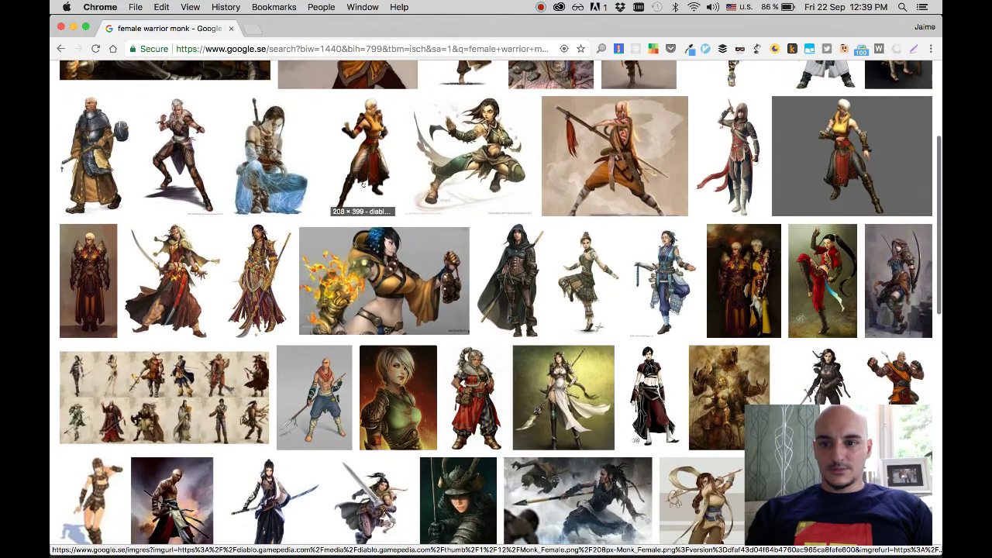
pyautogui.click(111, 278)
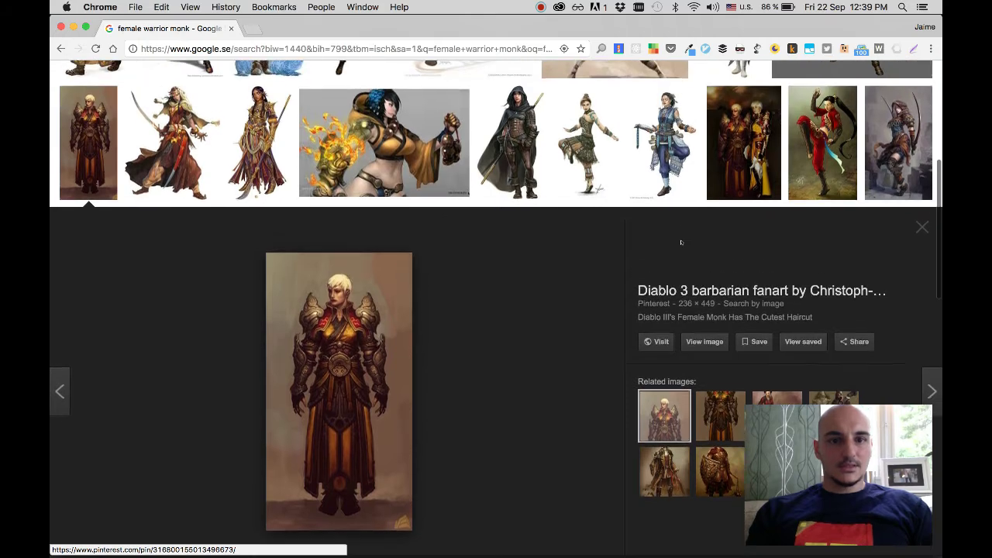
# - Arrange a narrow browser window showing the monk reference side by side with the Photoshop window and its character artwork
pyautogui.press('super+alt+Left')
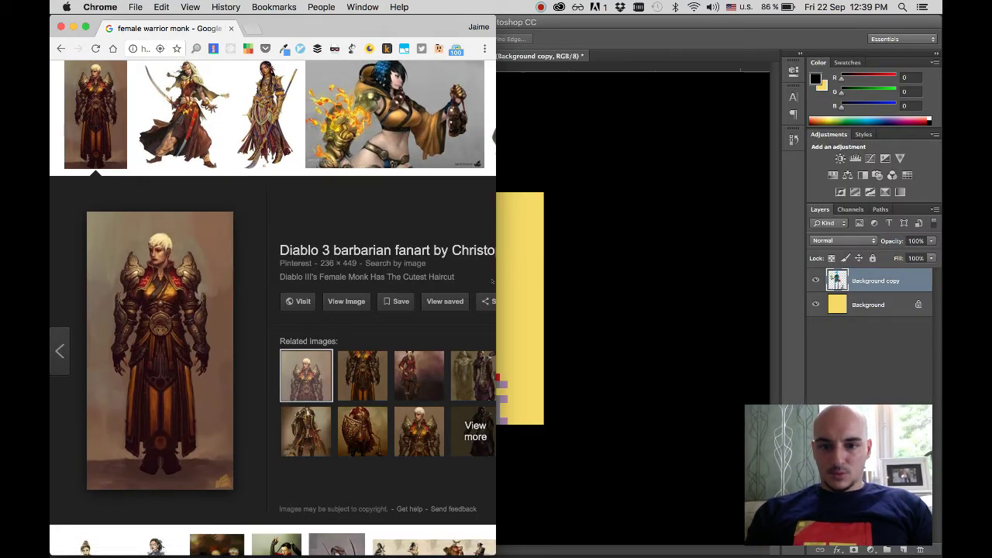
pyautogui.moveTo(492, 277); pyautogui.dragTo(258, 290)
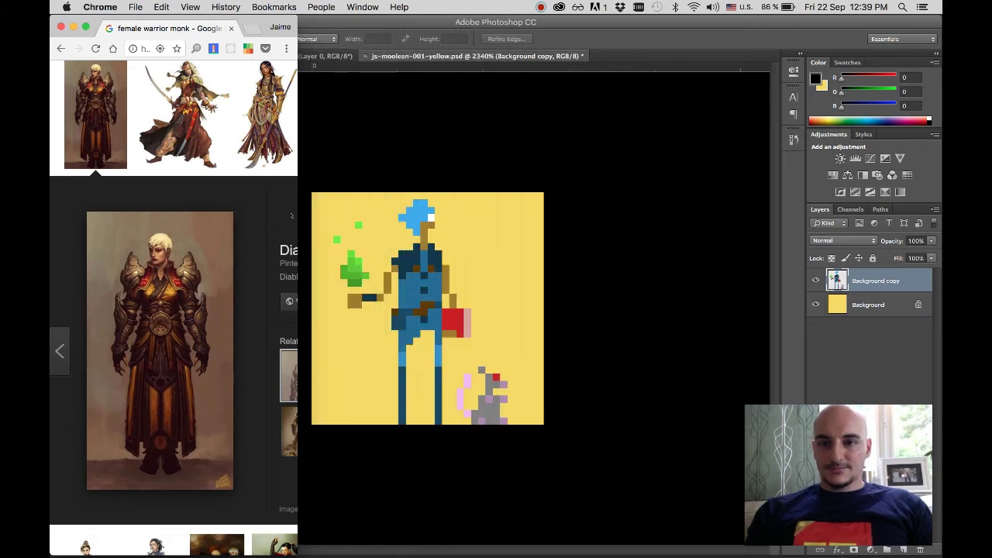
pyautogui.click(377, 97)
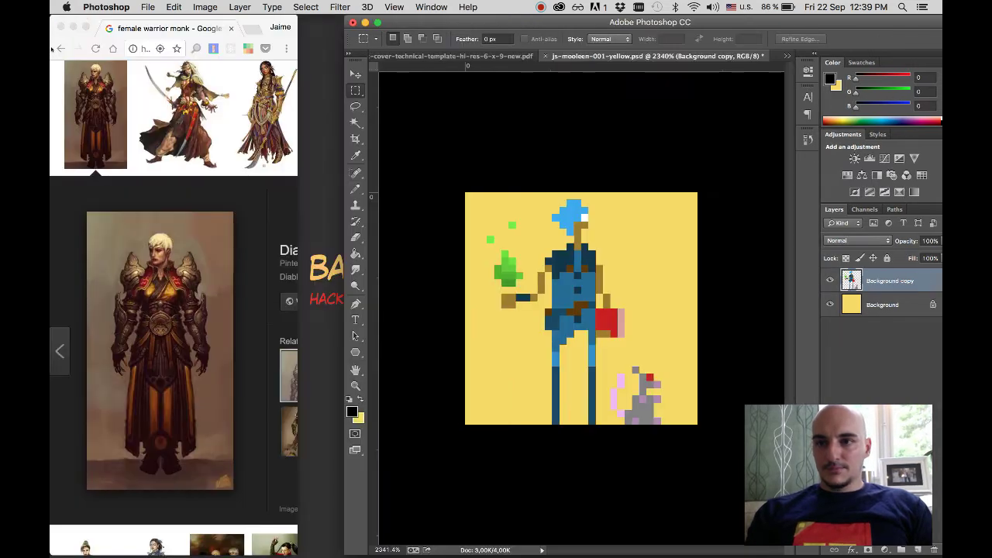
pyautogui.click(83, 22)
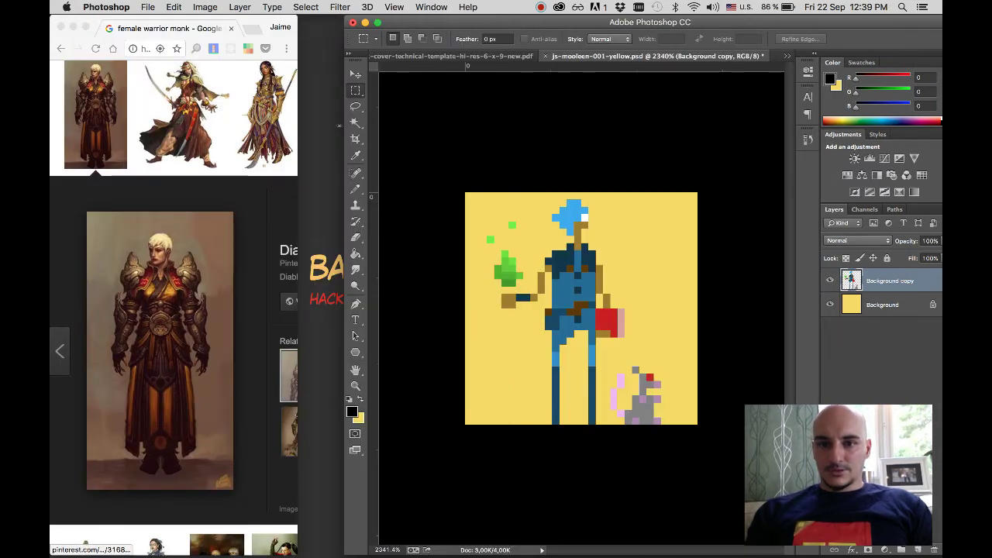
pyautogui.moveTo(338, 126); pyautogui.dragTo(293, 124)
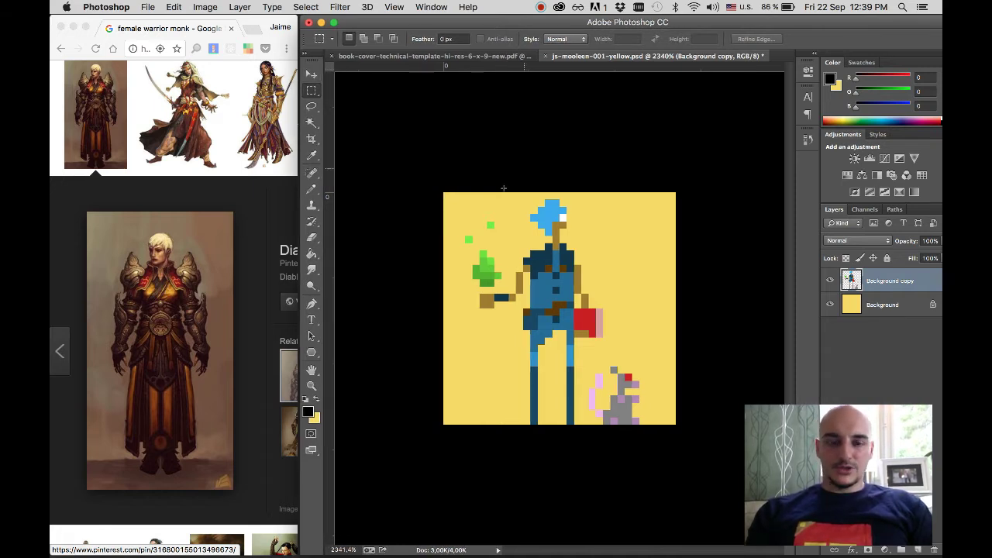
# - Check the pixel dimensions of the js-mooleen-001-yellow.psd image without changing them
pyautogui.click(204, 7)
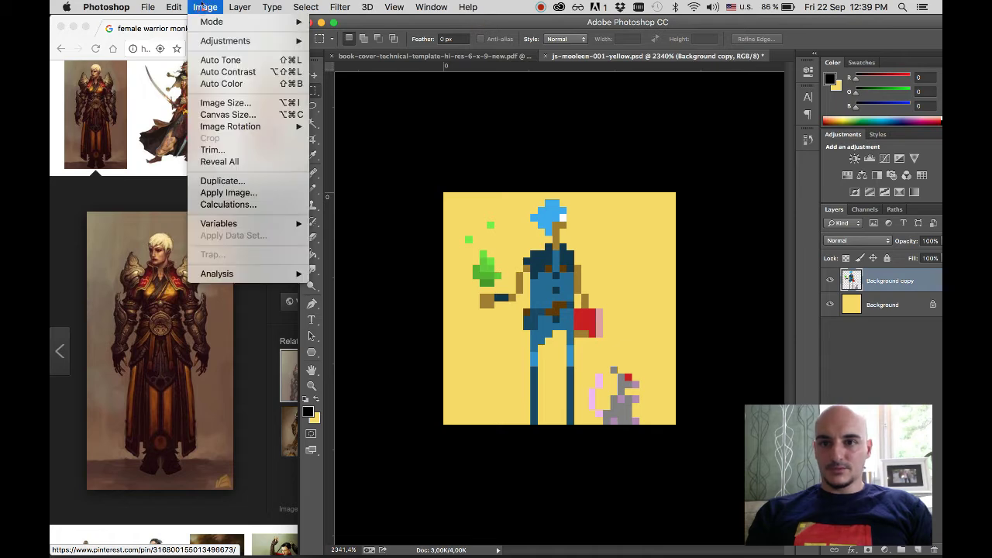
pyautogui.click(224, 103)
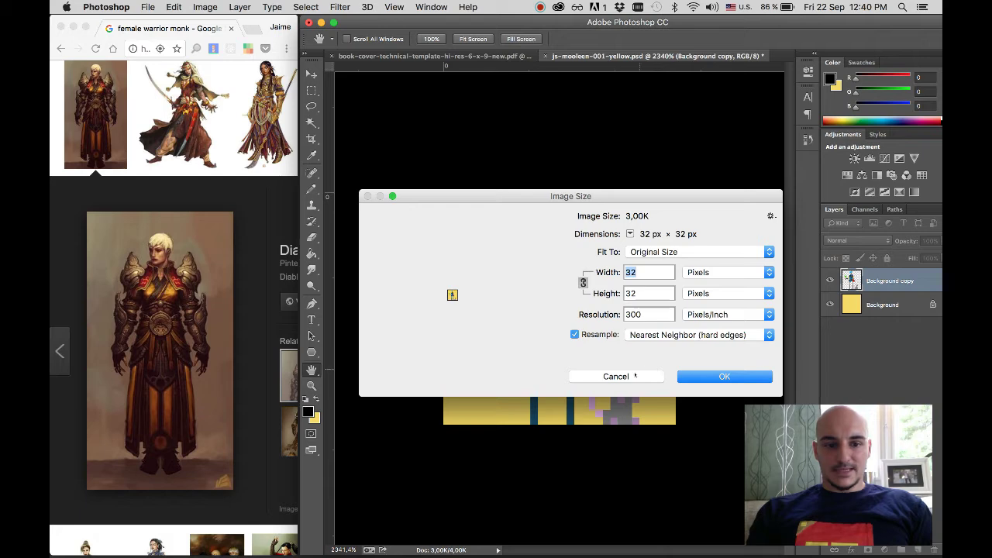
pyautogui.click(634, 376)
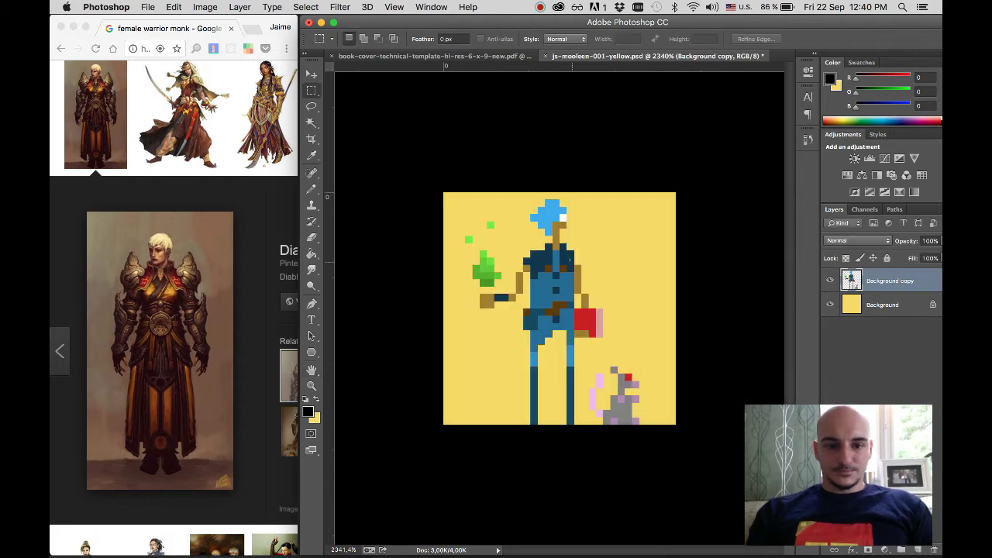
# - Save the document as js-mooleen-warrior-monk.psd in the pixel art folder, in Photoshop format with Maximize Compatibility on
pyautogui.scroll(3, 570, 260)
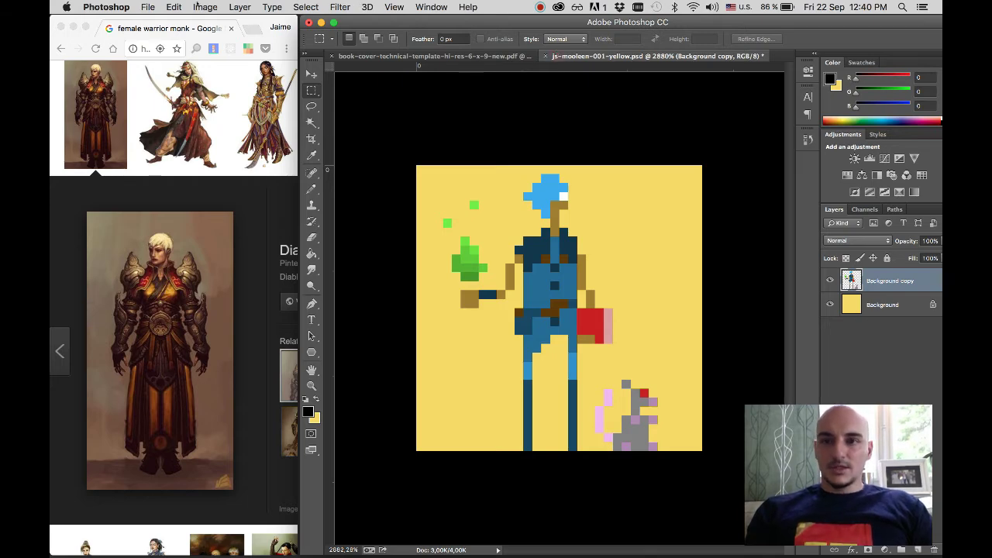
pyautogui.click(147, 7)
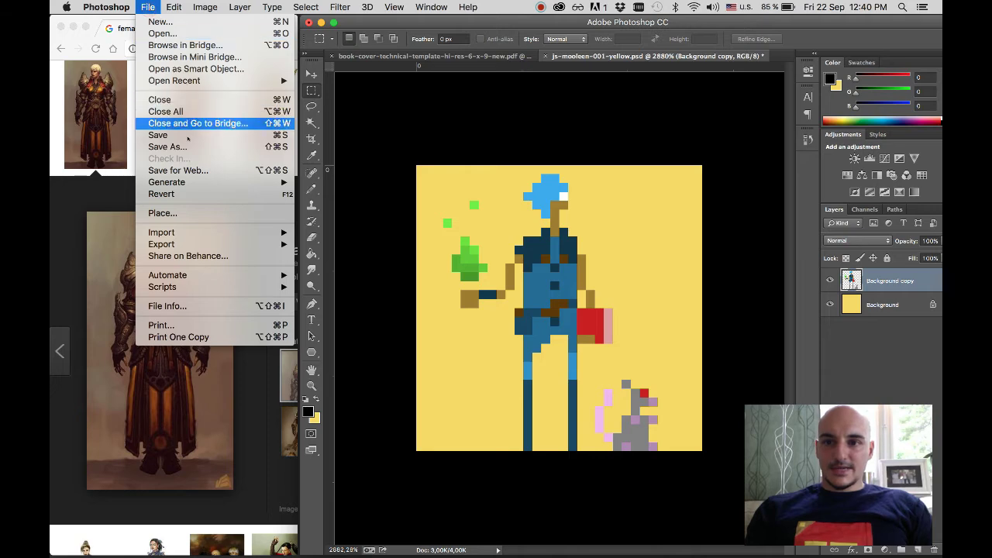
pyautogui.press('Escape')
pyautogui.press('super+shift+s')
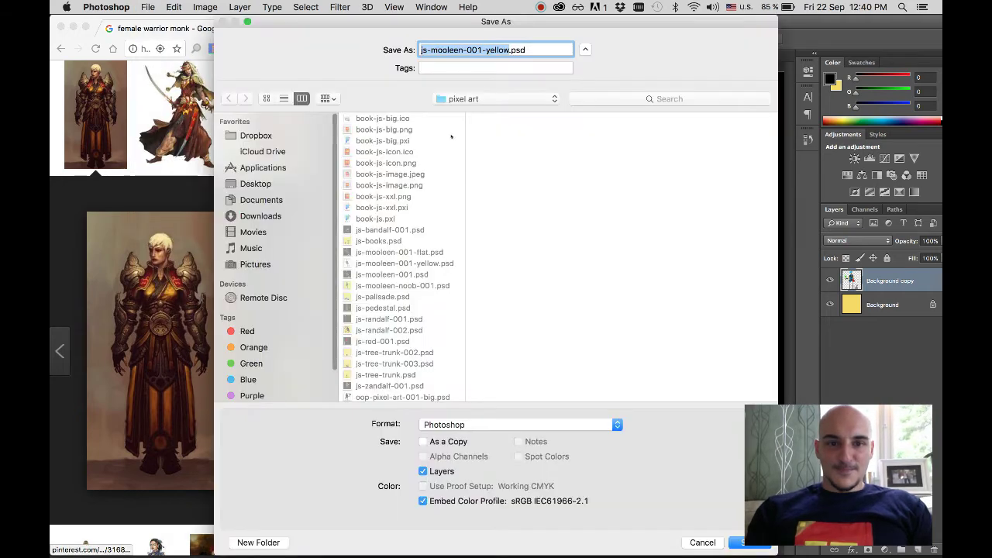
pyautogui.click(480, 50)
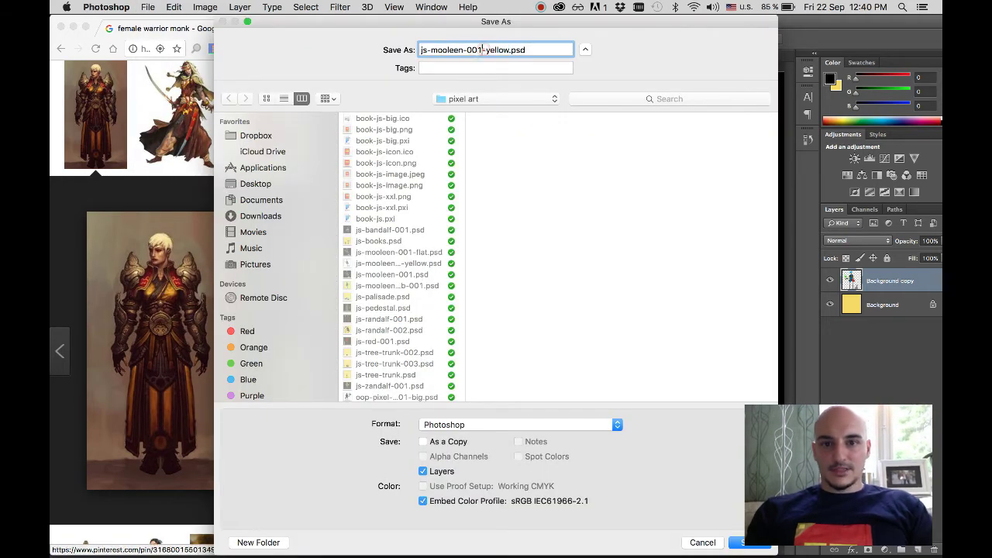
pyautogui.press('BackSpace')
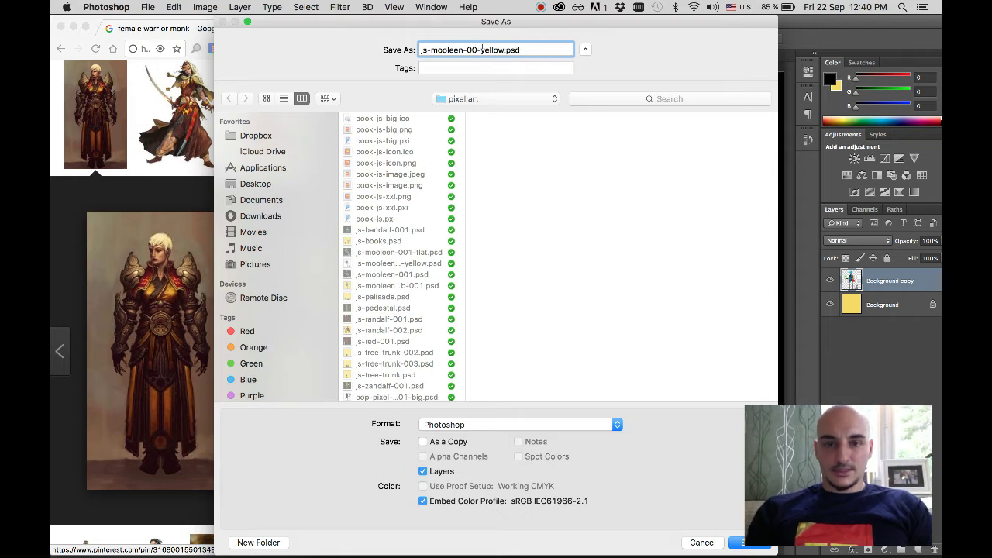
pyautogui.moveTo(503, 48); pyautogui.dragTo(463, 48)
pyautogui.write('0wa')
pyautogui.press('BackSpace')
pyautogui.press('BackSpace')
pyautogui.press('BackSpace')
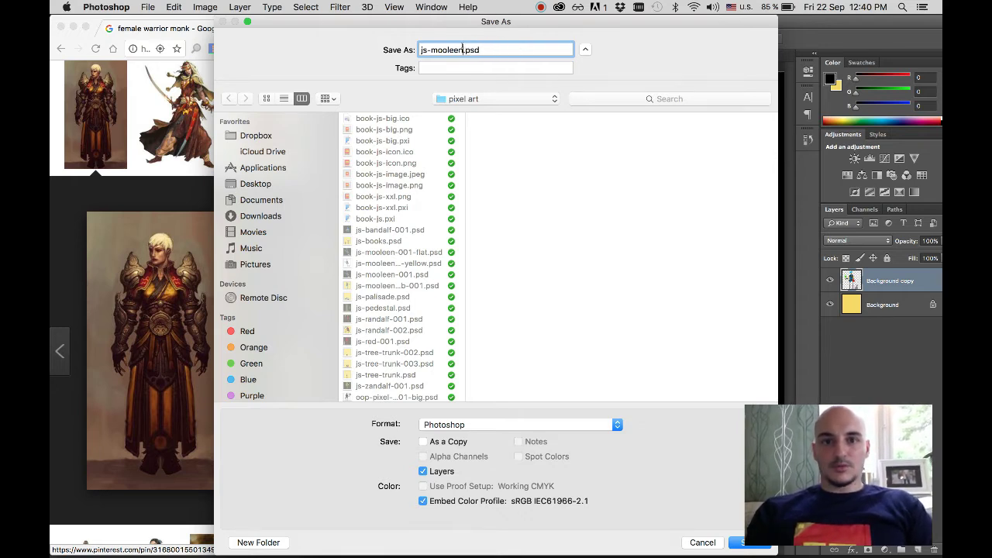
pyautogui.write('0')
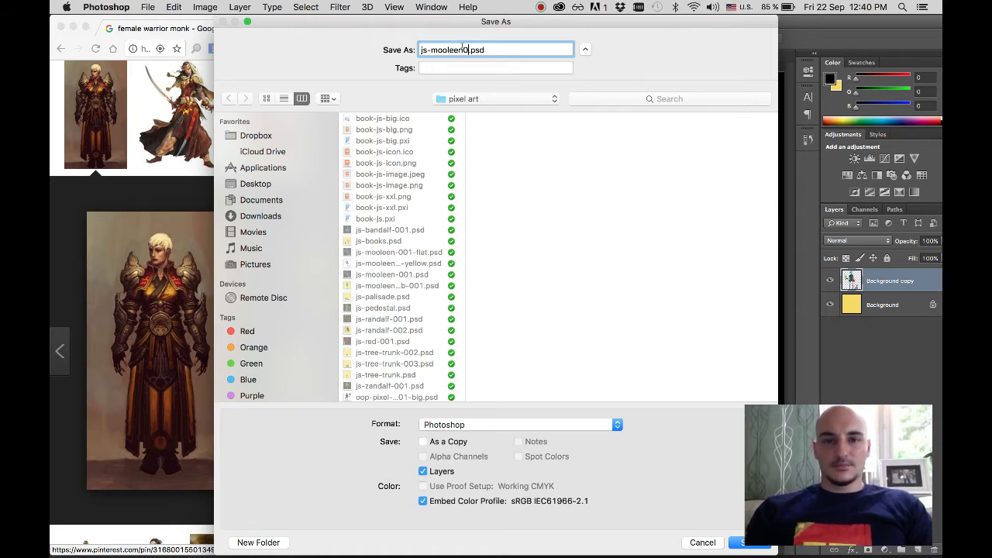
pyautogui.press('BackSpace')
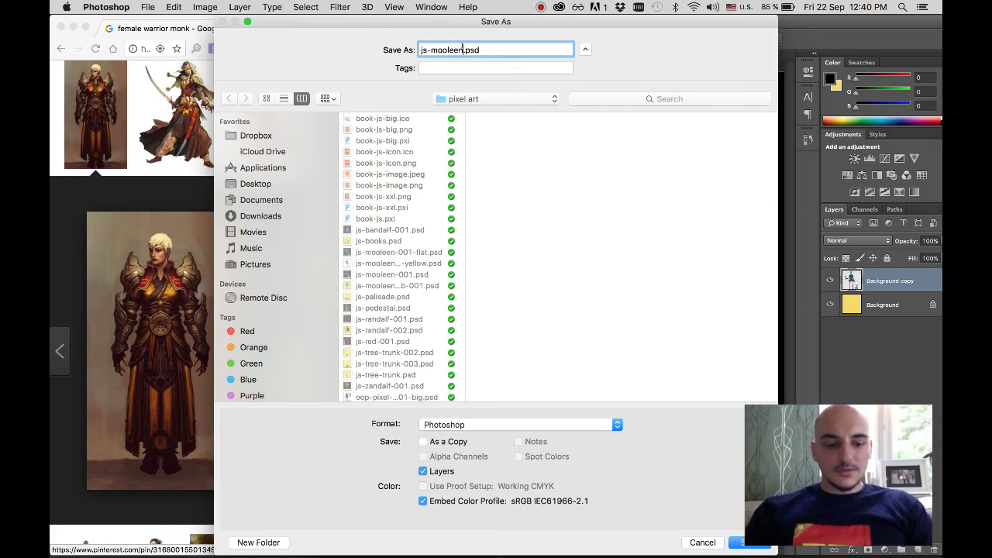
pyautogui.write('-')
pyautogui.write('warrior-monk')
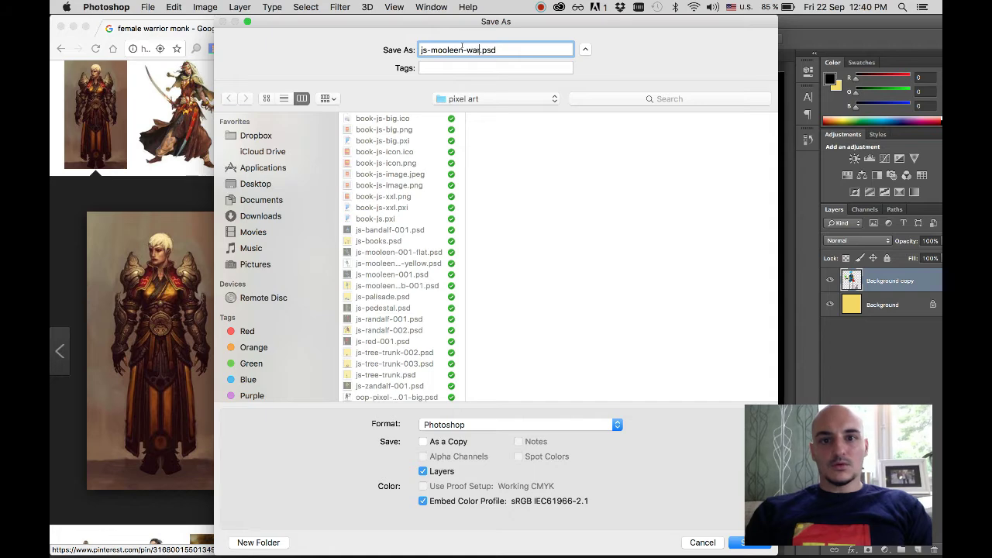
pyautogui.press('Return')
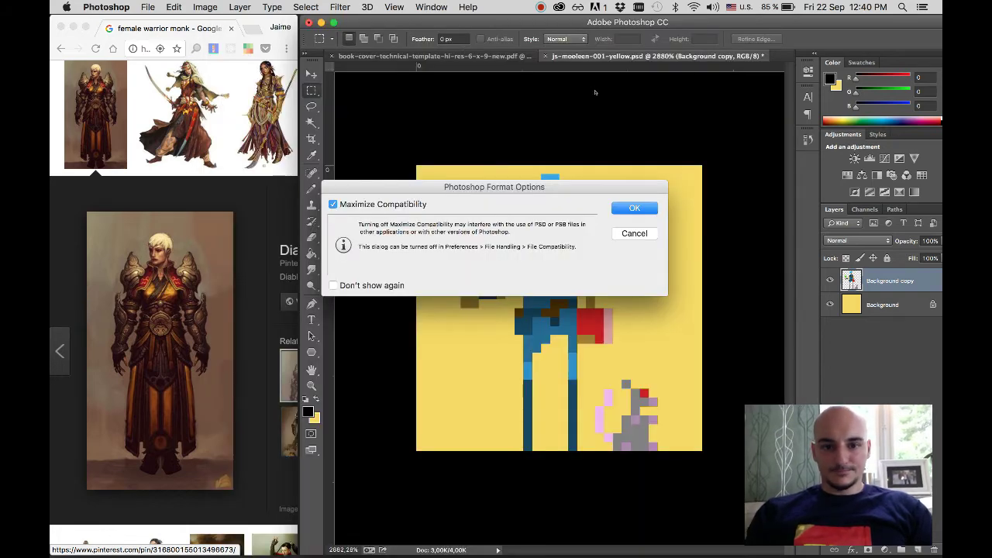
pyautogui.press('Return')
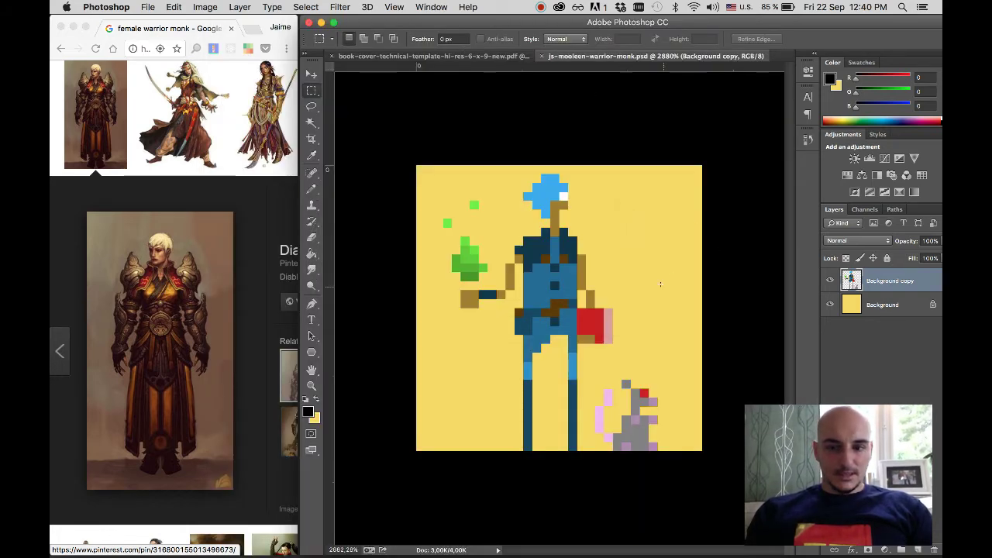
# - Select the Background layer and set the foreground colour to a dark green, RGB 60, 124, 28
pyautogui.click(830, 305)
pyautogui.click(831, 304)
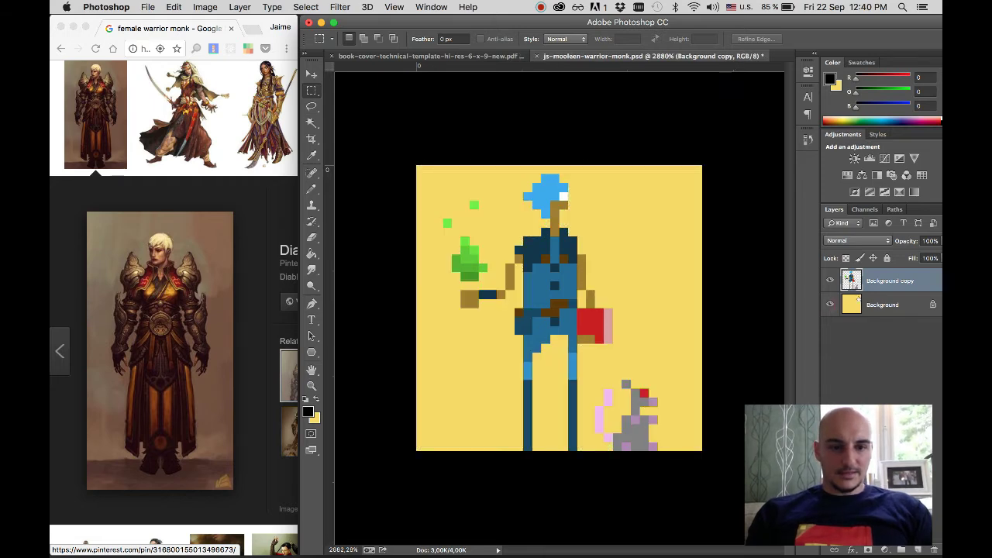
pyautogui.click(864, 305)
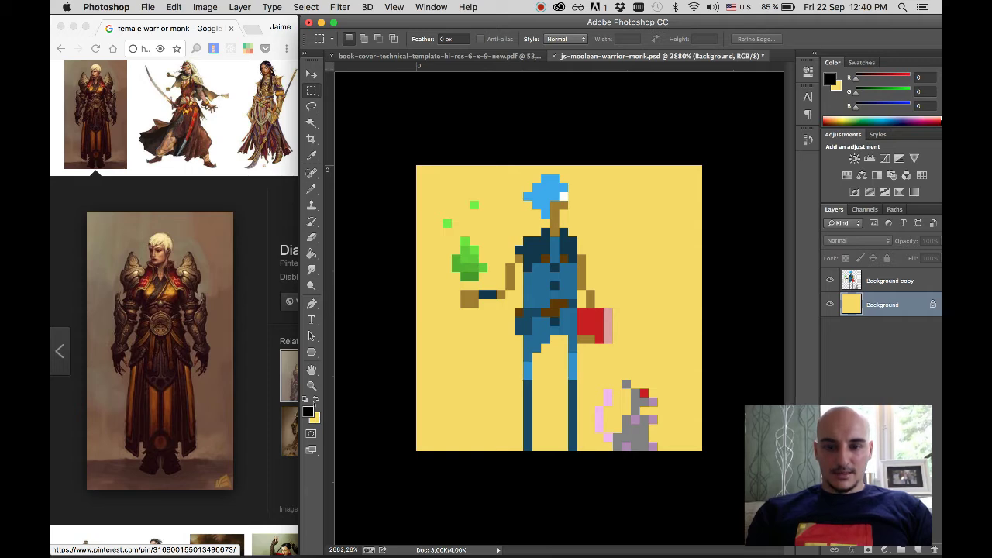
pyautogui.click(316, 400)
pyautogui.click(308, 412)
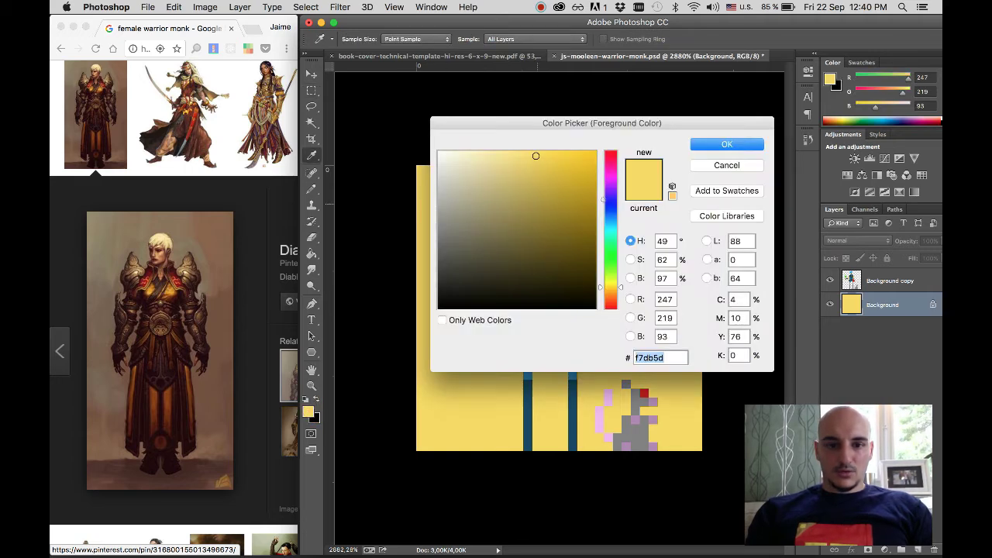
pyautogui.click(611, 263)
pyautogui.moveTo(594, 249); pyautogui.dragTo(560, 232)
pyautogui.click(743, 140)
# - Fill the Background layer with the green foreground colour using the Paint Bucket tool
pyautogui.press('g')
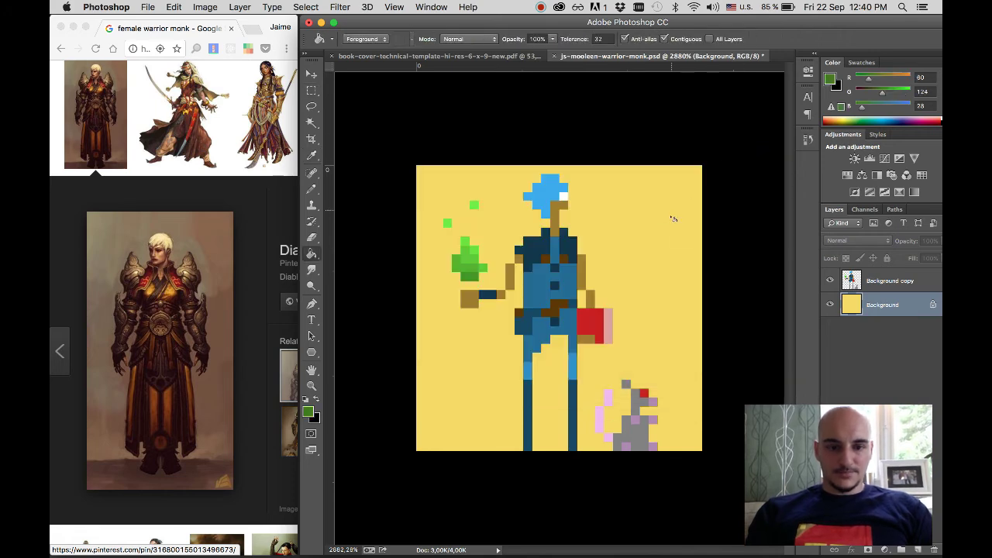
pyautogui.click(655, 249)
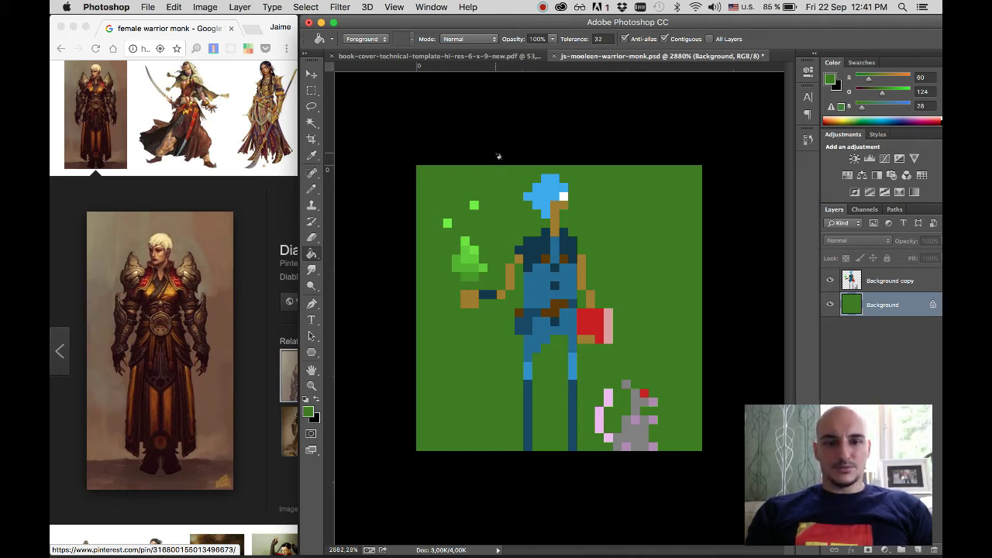
pyautogui.click(312, 254)
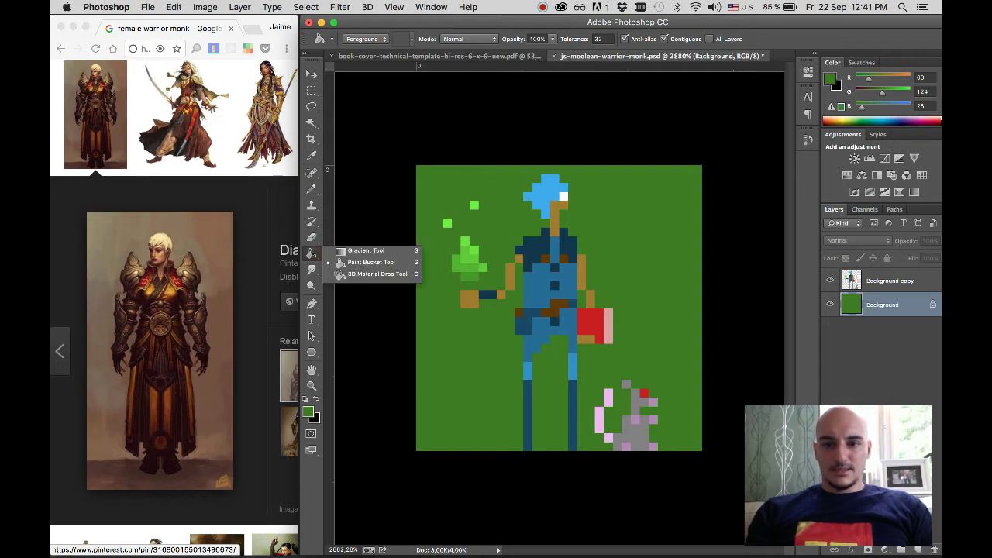
# - Select the Background copy layer and set the foreground colour to a very dark green, RGB 17, 28, 12
pyautogui.click(370, 262)
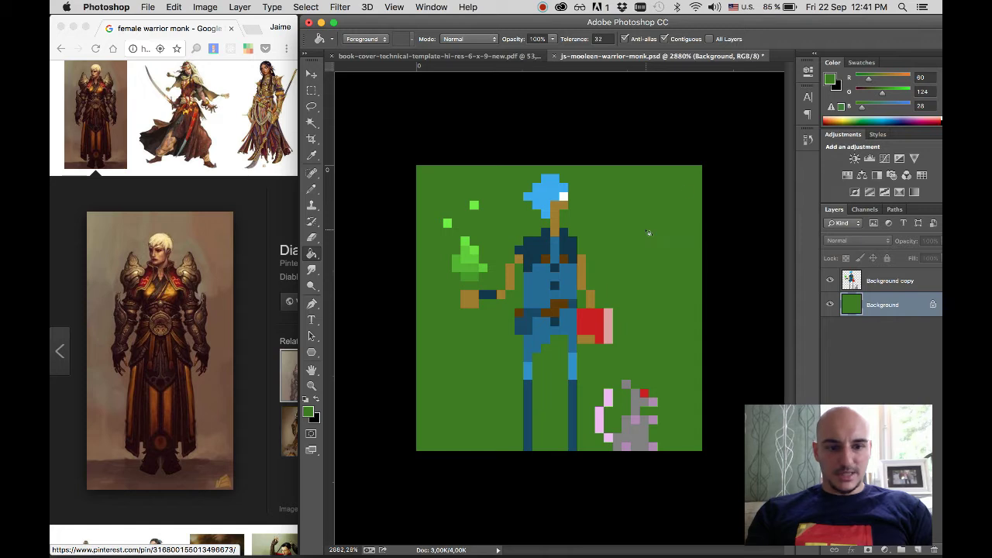
pyautogui.click(880, 280)
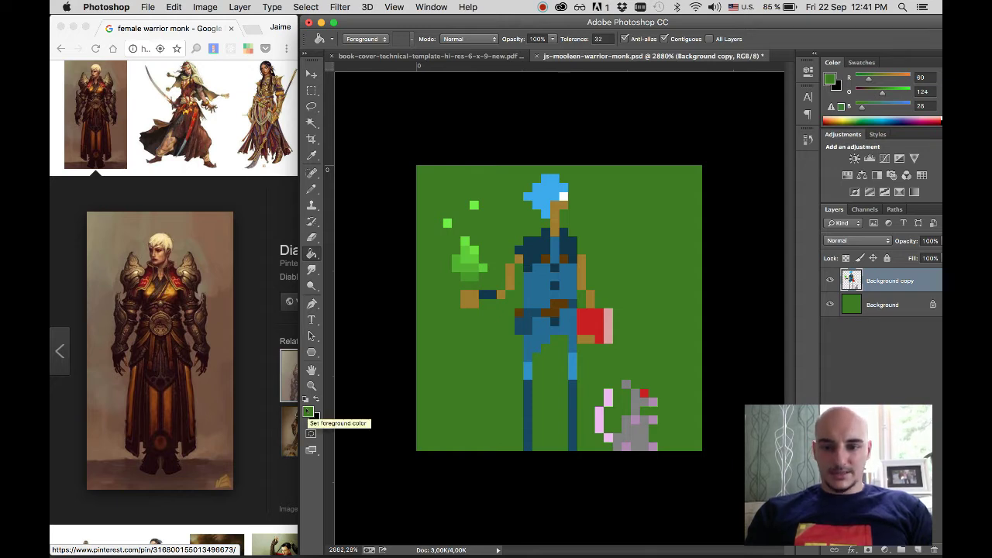
pyautogui.click(308, 413)
pyautogui.moveTo(476, 293); pyautogui.dragTo(525, 290)
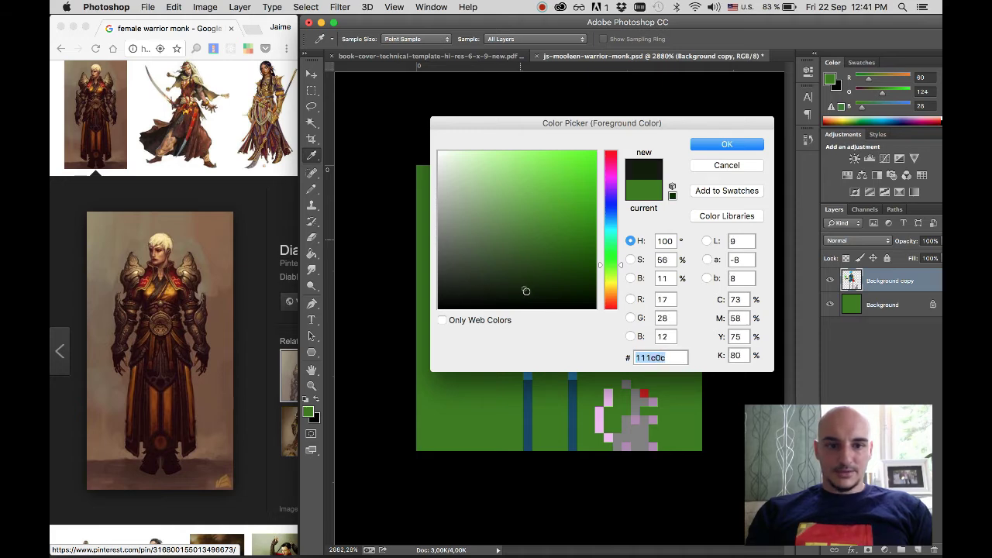
pyautogui.click(727, 145)
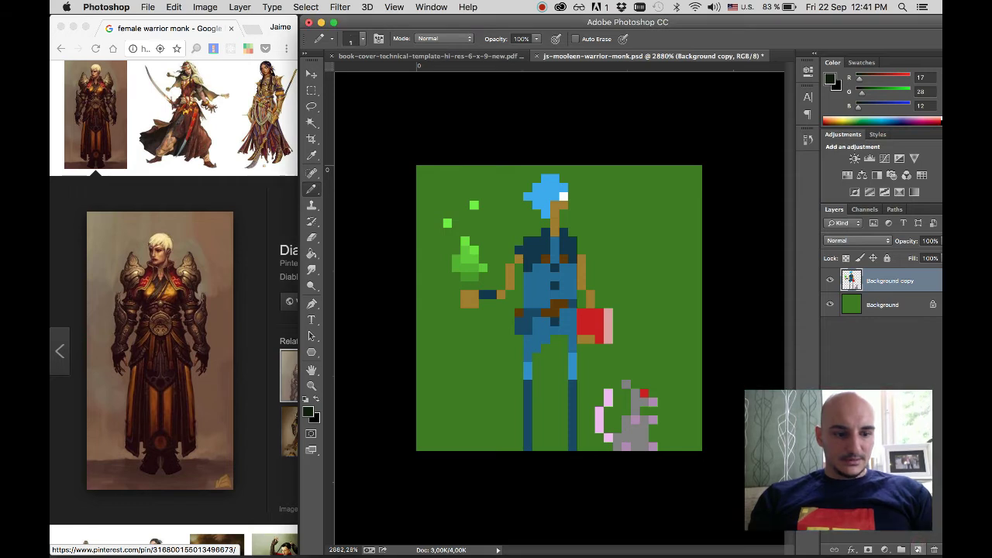
# - Add a new layer above the character and paint the chest and shoulders dark green with the Pencil tool at 1 px
pyautogui.click(918, 548)
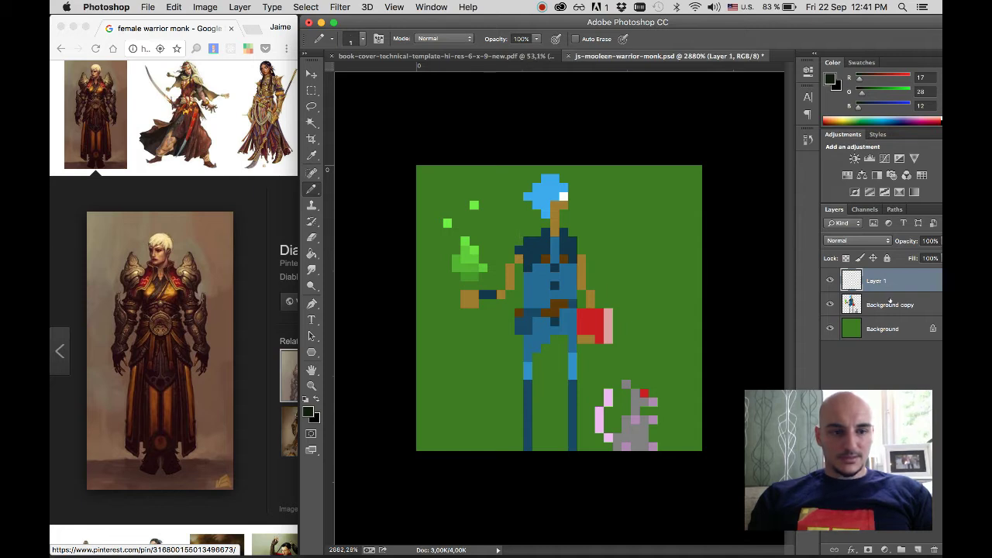
pyautogui.moveTo(518, 248)
pyautogui.mouseDown()
pyautogui.moveTo(528, 258)
pyautogui.moveTo(555, 232)
pyautogui.moveTo(564, 246)
pyautogui.moveTo(574, 242)
pyautogui.moveTo(547, 245)
pyautogui.mouseUp()
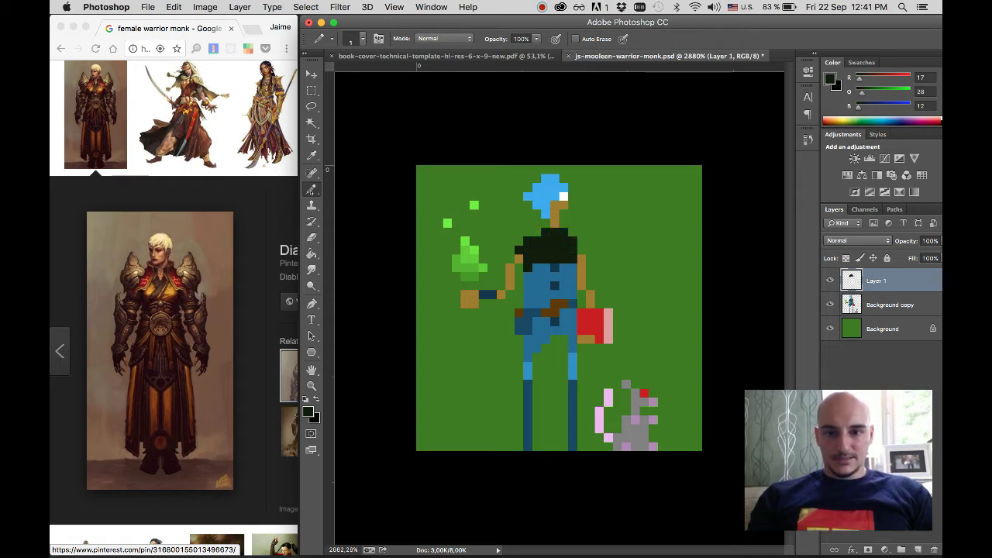
pyautogui.rightClick(311, 190)
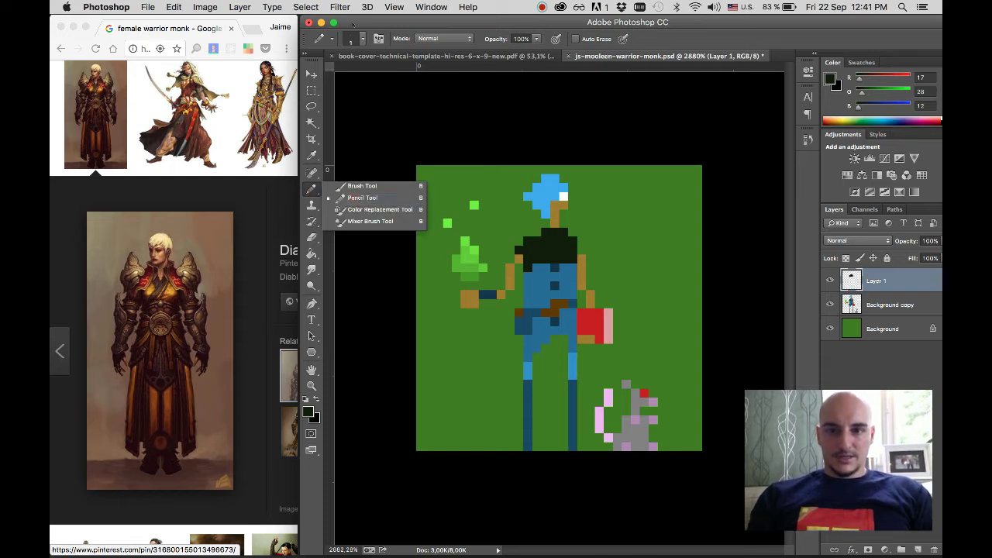
pyautogui.click(362, 198)
pyautogui.click(355, 39)
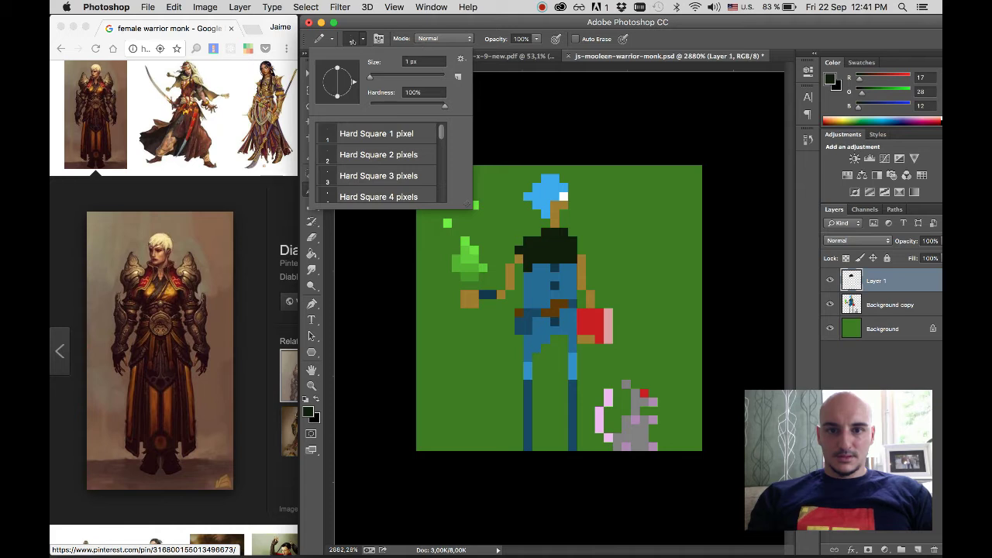
pyautogui.click(360, 38)
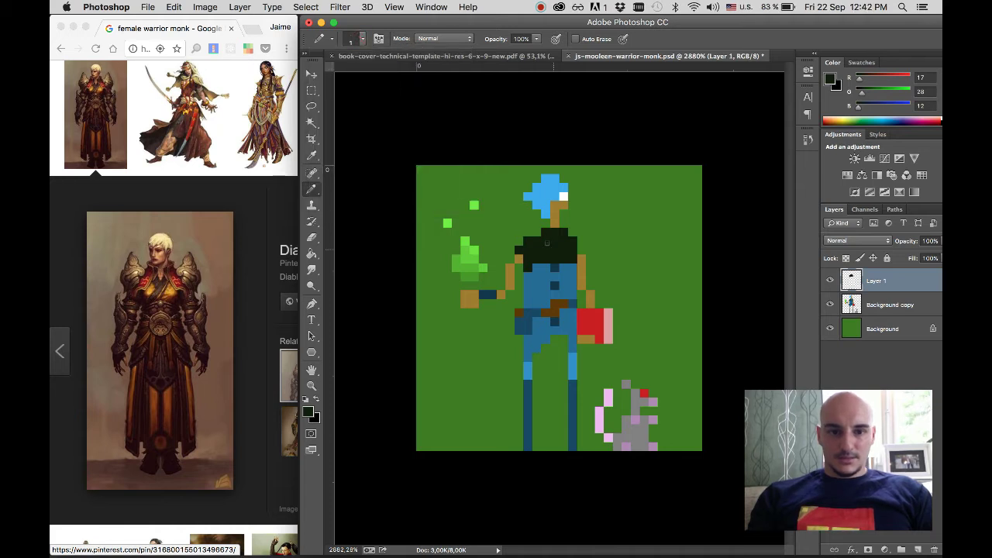
# - Paint the rest of the torso and both straight legs dark green, erasing the stray pixels beside the foot on the book side
pyautogui.moveTo(555, 265)
pyautogui.mouseDown()
pyautogui.moveTo(555, 298)
pyautogui.moveTo(535, 273)
pyautogui.moveTo(527, 287)
pyautogui.moveTo(528, 277)
pyautogui.moveTo(527, 448)
pyautogui.mouseUp()
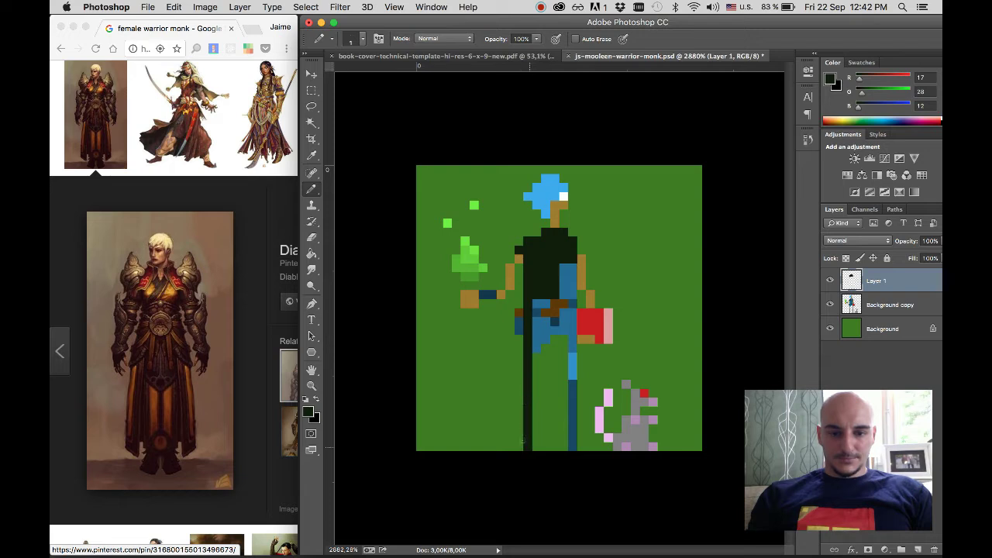
pyautogui.moveTo(535, 306)
pyautogui.mouseDown()
pyautogui.moveTo(535, 332)
pyautogui.moveTo(564, 329)
pyautogui.moveTo(533, 303)
pyautogui.moveTo(574, 322)
pyautogui.moveTo(572, 266)
pyautogui.moveTo(562, 298)
pyautogui.moveTo(571, 444)
pyautogui.mouseUp()
pyautogui.click(582, 446)
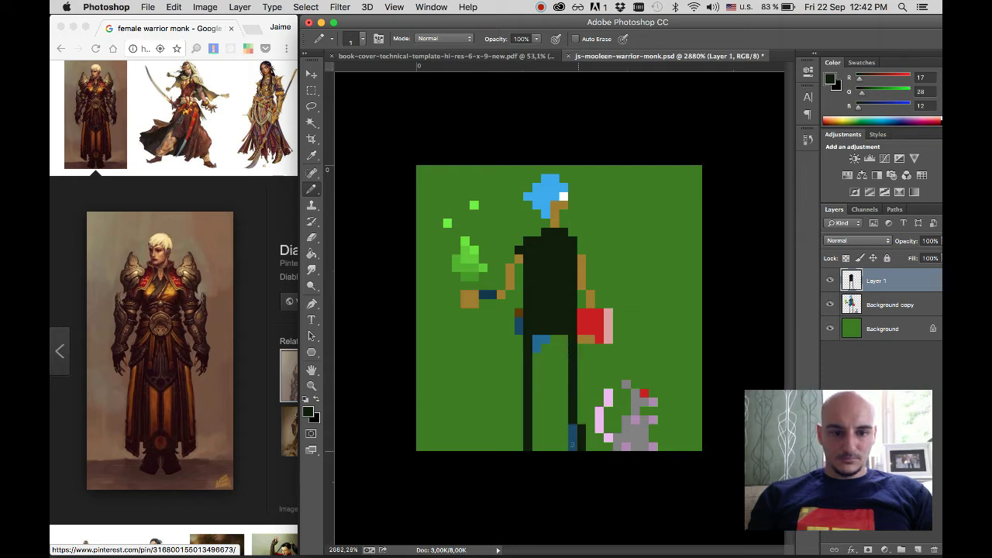
pyautogui.press('z')
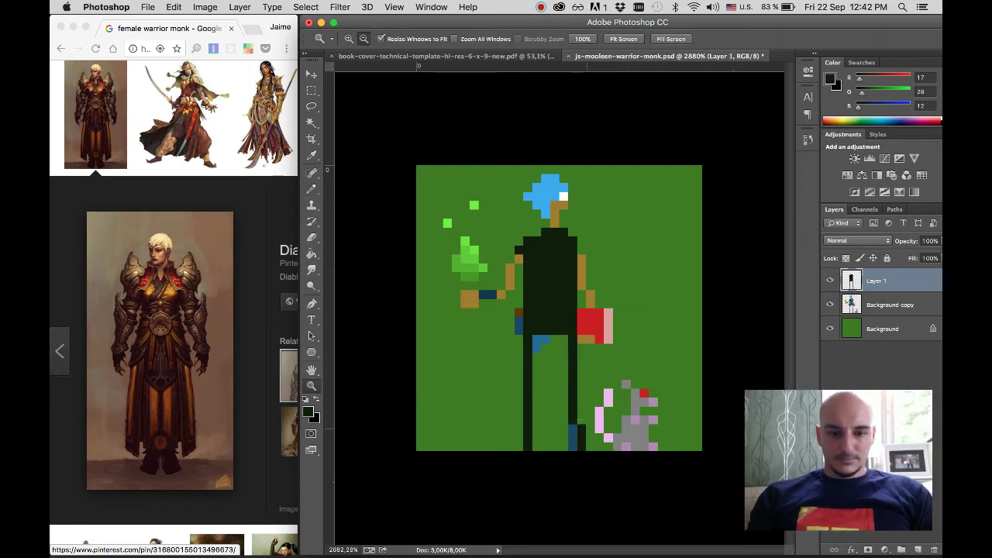
pyautogui.press('e')
pyautogui.moveTo(581, 448)
pyautogui.mouseDown()
pyautogui.moveTo(579, 422)
pyautogui.moveTo(573, 448)
pyautogui.mouseUp()
pyautogui.press('b')
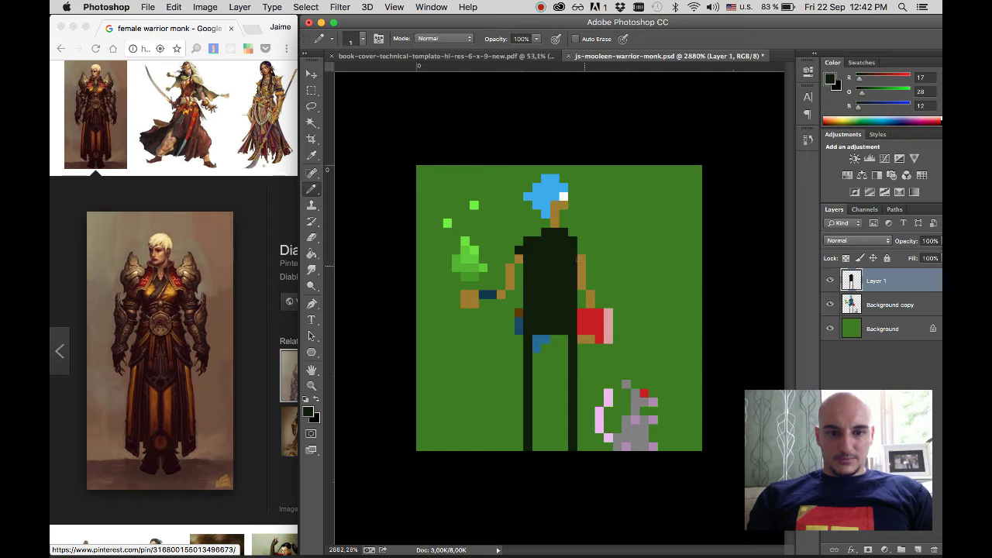
# - Paint the shoulder and lowered arm on the book side in dark green, erasing misplaced wrist pixels and running the forearm down beside the book
pyautogui.press('e')
pyautogui.press('b')
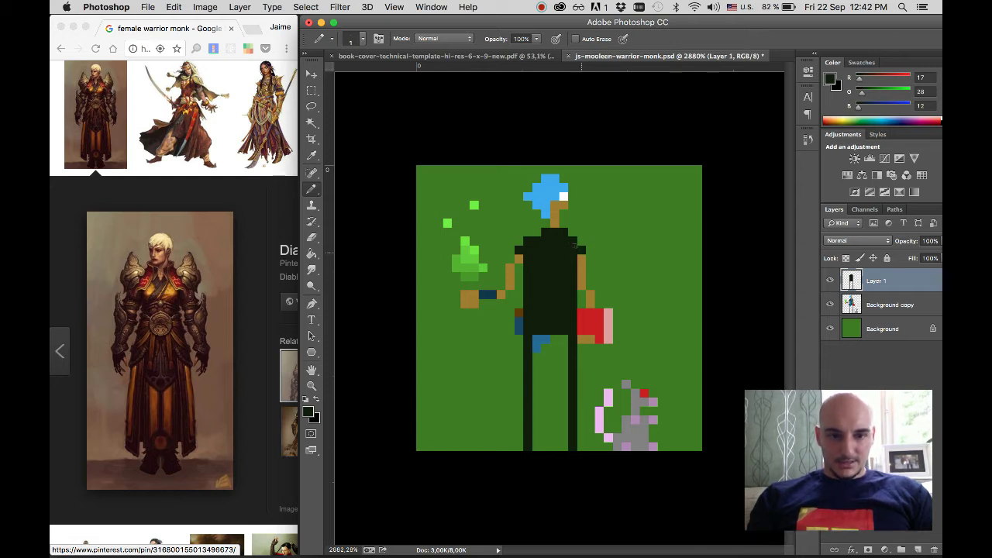
pyautogui.moveTo(589, 258); pyautogui.dragTo(591, 296)
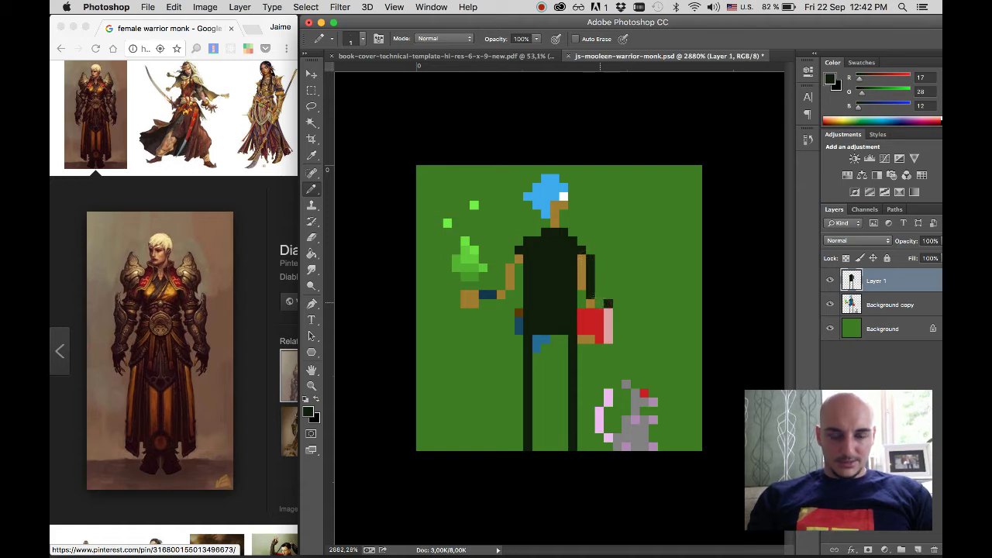
pyautogui.click(599, 303)
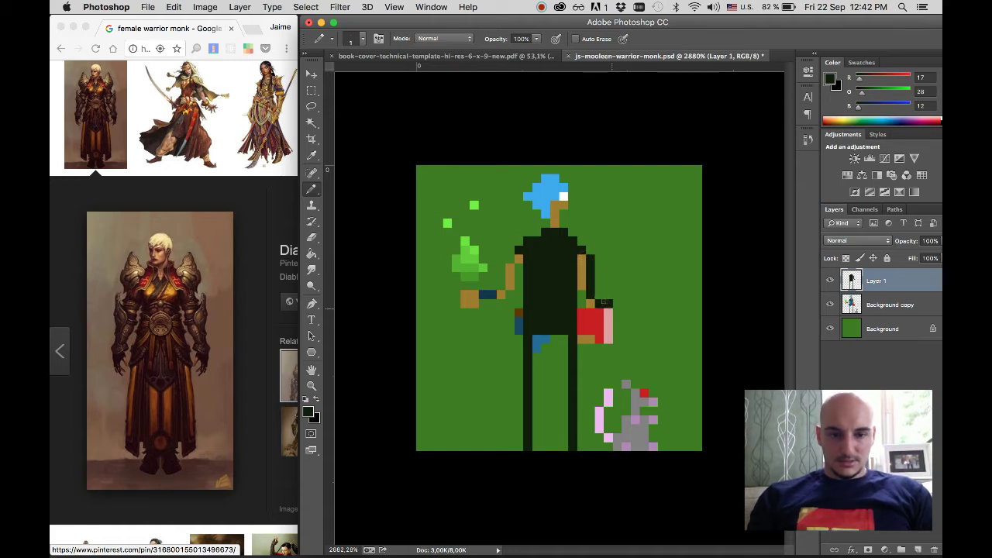
pyautogui.press('e')
pyautogui.click(603, 303)
pyautogui.click(599, 303)
pyautogui.press('b')
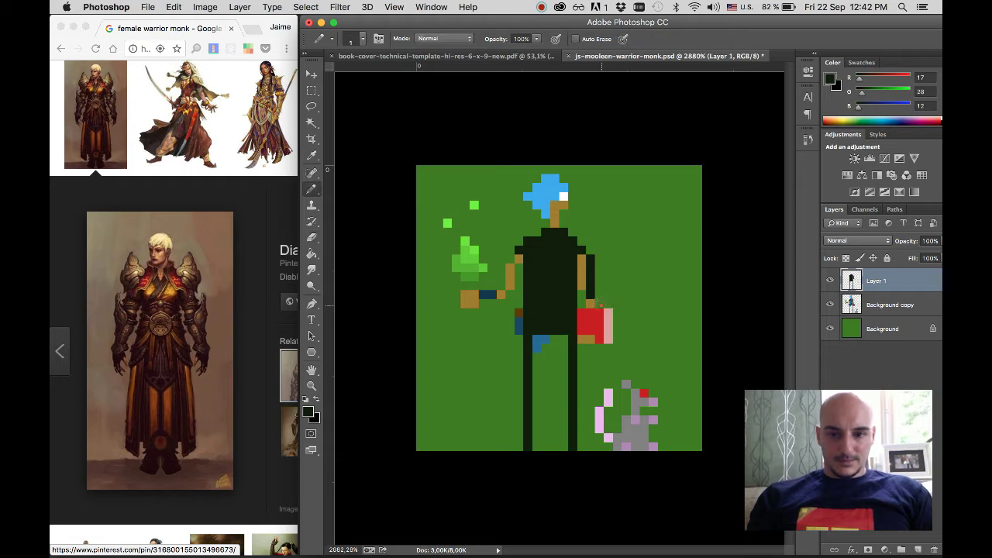
pyautogui.moveTo(599, 303); pyautogui.dragTo(599, 341)
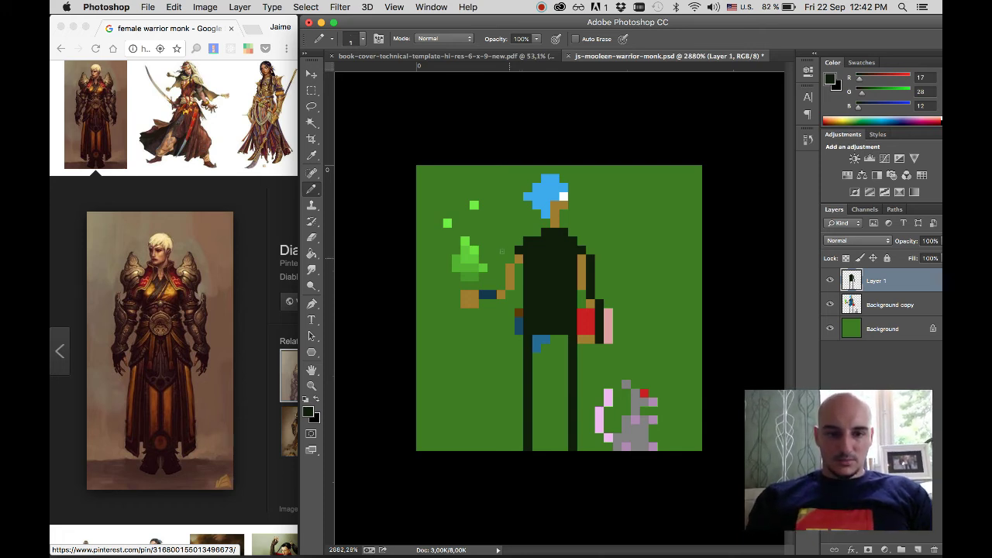
# - Paint the opposite arm in dark green, hanging from the shoulder past the raised hand to below hip level
pyautogui.moveTo(508, 258); pyautogui.dragTo(500, 361)
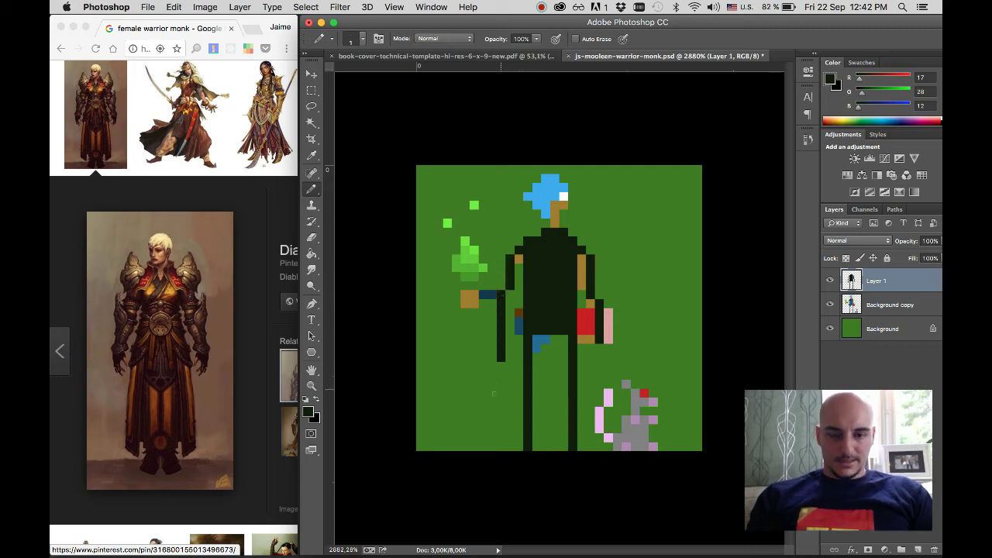
pyautogui.click(501, 366)
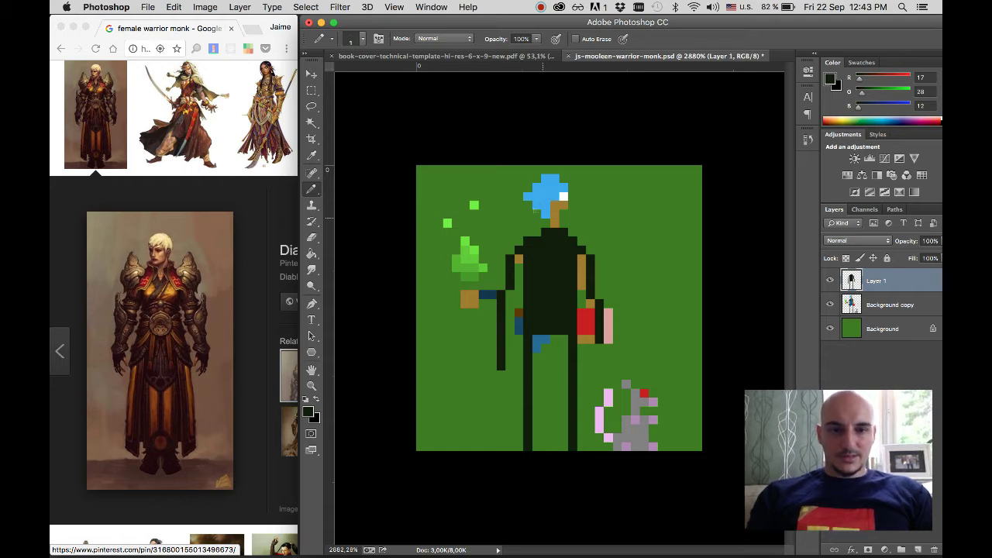
pyautogui.rightClick(884, 282)
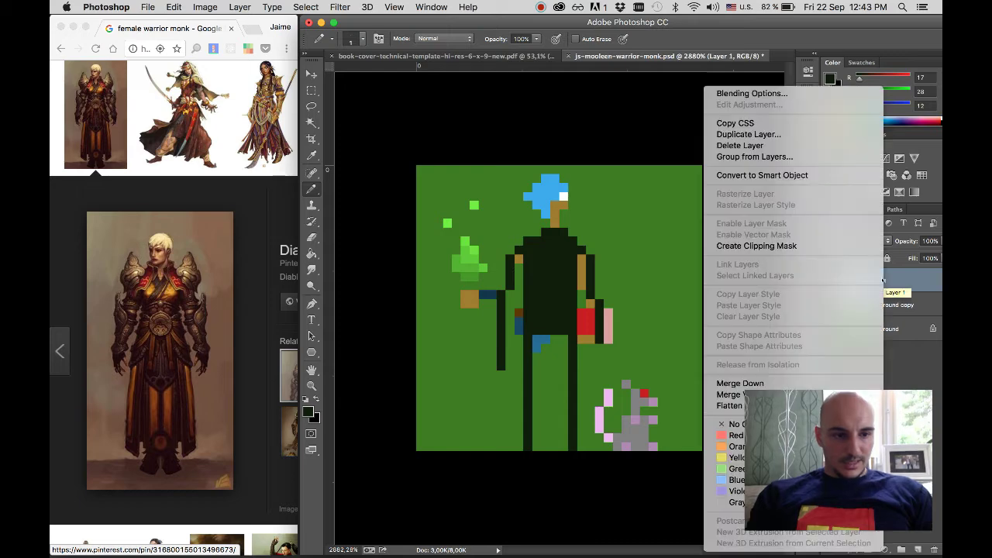
pyautogui.click(903, 341)
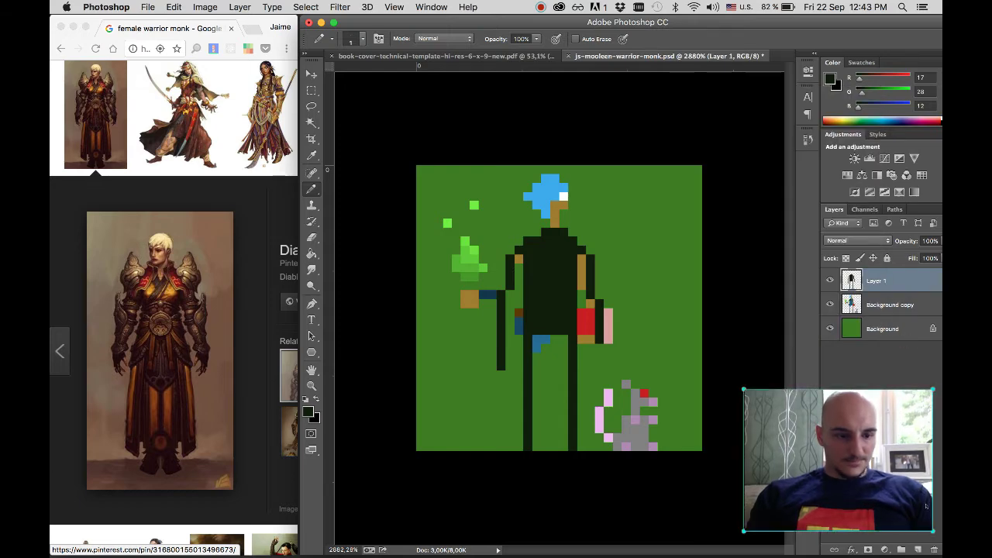
# - Add another new layer on top and set the foreground colour to a greenish grey, RGB 115, 123, 110
pyautogui.click(918, 549)
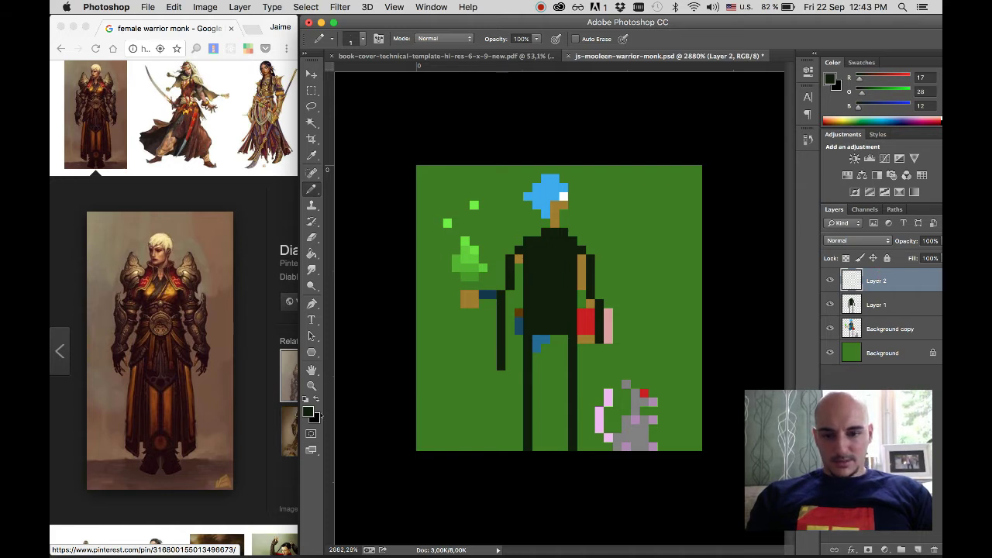
pyautogui.click(307, 411)
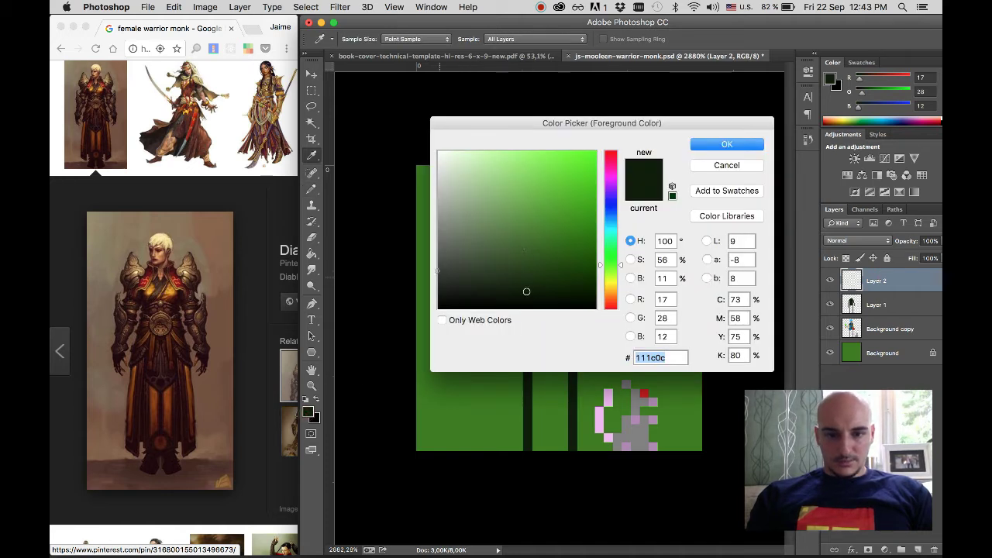
pyautogui.click(449, 235)
pyautogui.click(453, 232)
pyautogui.click(720, 144)
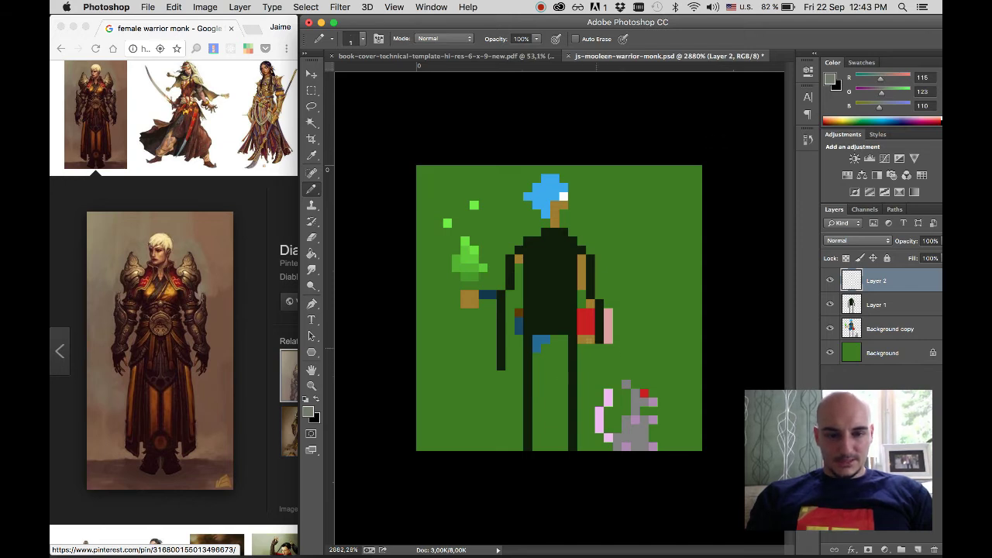
# - Paint a solid grey block about 8 by 12 pixels under the book-side hand down to the canvas edge, erasing its excess outer column
pyautogui.moveTo(600, 349); pyautogui.dragTo(665, 349)
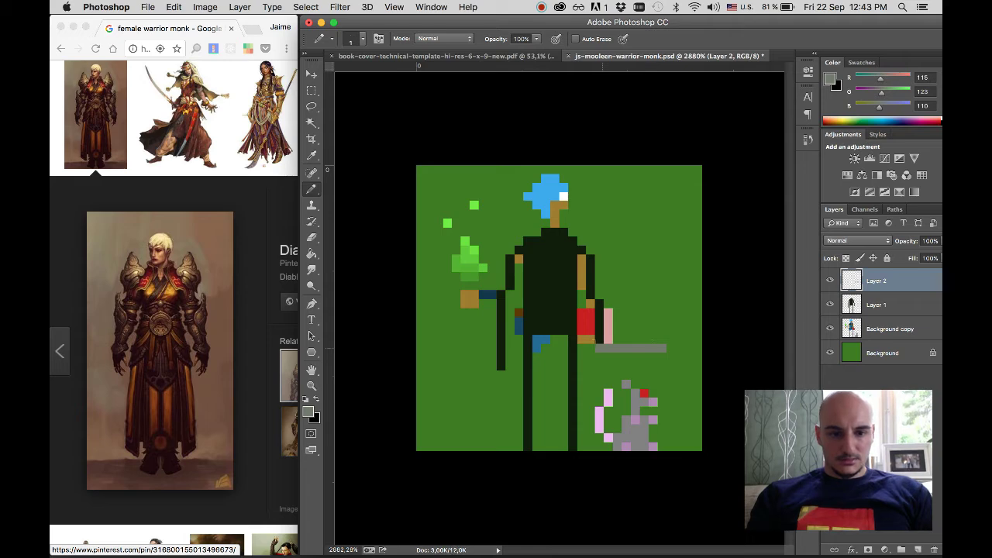
pyautogui.moveTo(600, 353)
pyautogui.mouseDown()
pyautogui.moveTo(600, 443)
pyautogui.moveTo(655, 444)
pyautogui.moveTo(617, 353)
pyautogui.moveTo(608, 425)
pyautogui.moveTo(625, 411)
pyautogui.moveTo(636, 366)
pyautogui.moveTo(662, 357)
pyautogui.moveTo(636, 446)
pyautogui.moveTo(608, 429)
pyautogui.moveTo(654, 412)
pyautogui.moveTo(656, 354)
pyautogui.moveTo(662, 447)
pyautogui.moveTo(611, 375)
pyautogui.moveTo(591, 431)
pyautogui.mouseUp()
pyautogui.hotkey('ctrl', 'z')
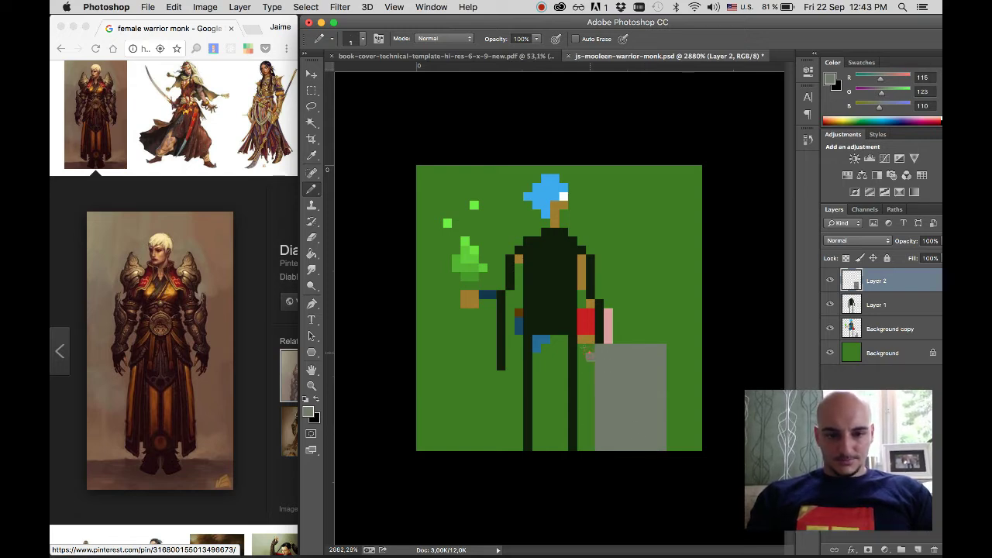
pyautogui.moveTo(590, 345); pyautogui.dragTo(589, 448)
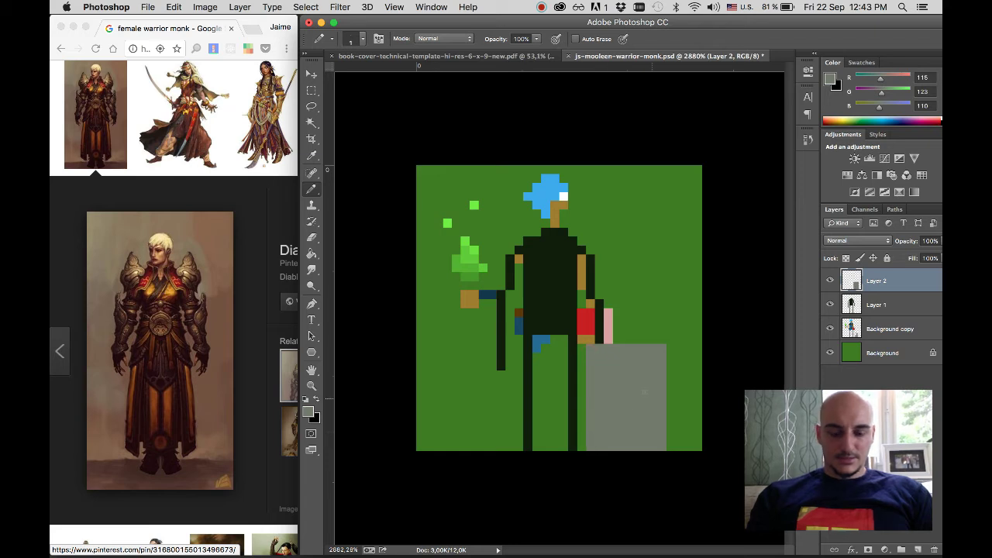
pyautogui.press('e')
pyautogui.moveTo(655, 341); pyautogui.dragTo(653, 445)
pyautogui.press('b')
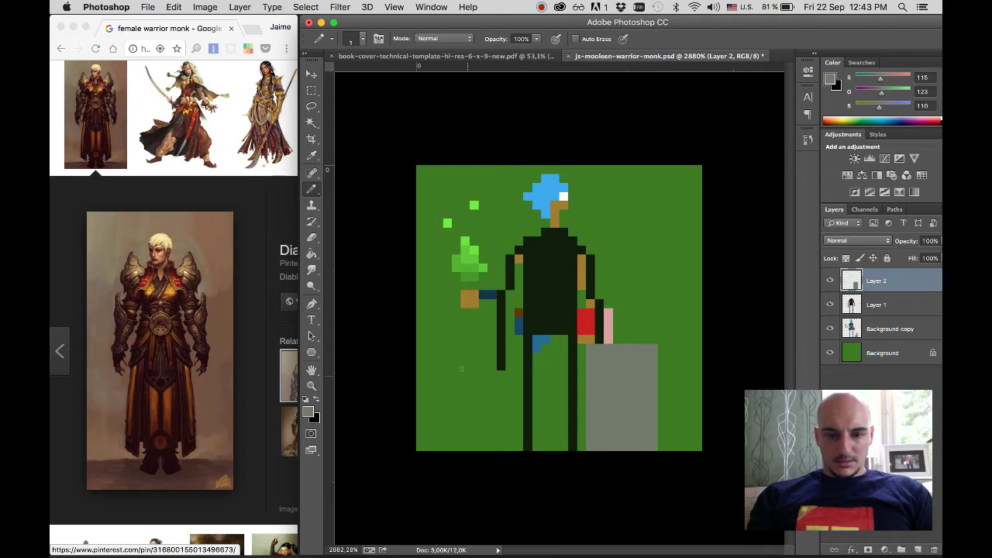
# - Paint a grey hammer-like weapon across the legs, with a horizontal handle under the lowered arm and a thick stepped head
pyautogui.moveTo(461, 372); pyautogui.dragTo(549, 372)
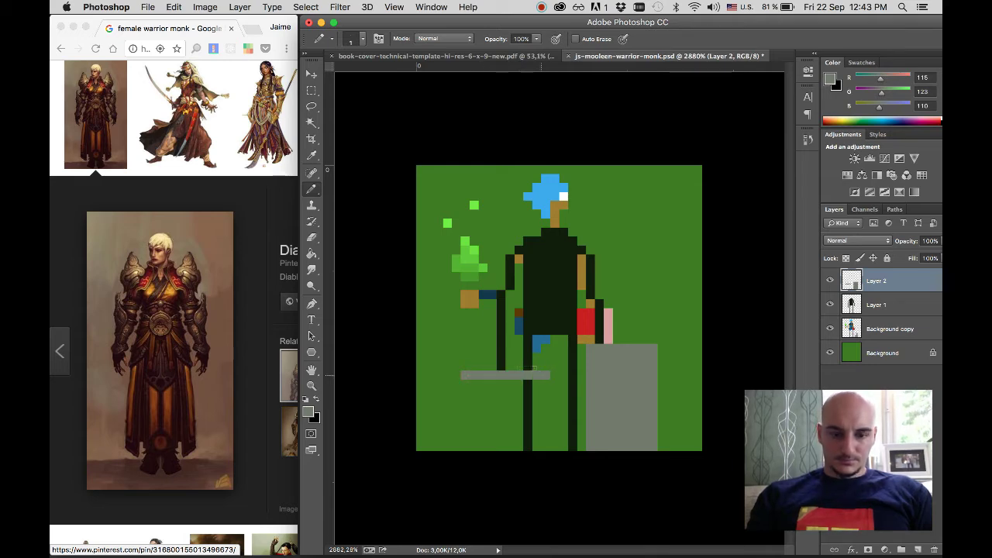
pyautogui.moveTo(555, 373)
pyautogui.mouseDown()
pyautogui.moveTo(510, 405)
pyautogui.moveTo(503, 393)
pyautogui.moveTo(540, 390)
pyautogui.moveTo(537, 355)
pyautogui.moveTo(517, 343)
pyautogui.moveTo(555, 365)
pyautogui.mouseUp()
pyautogui.click(545, 366)
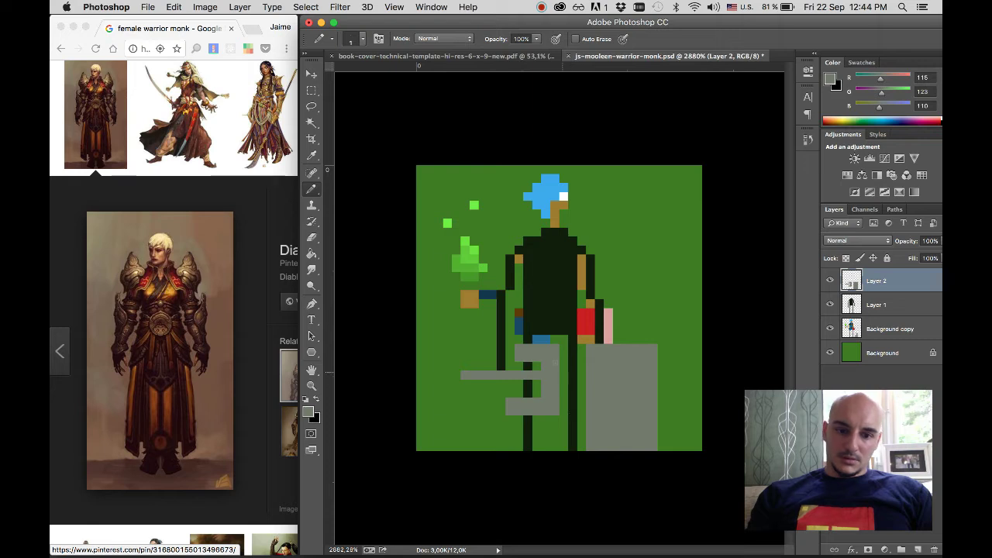
pyautogui.click(564, 375)
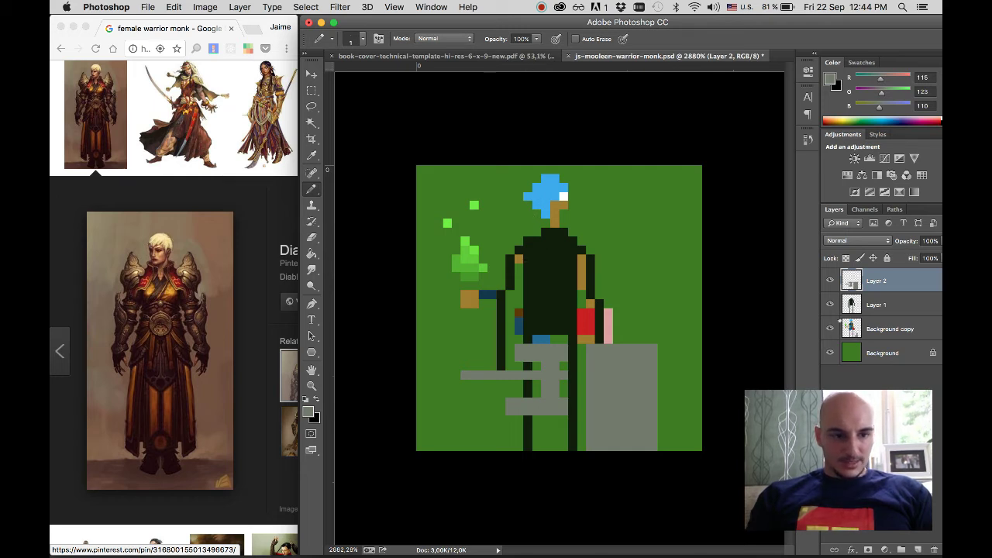
# - Sample the neck's skin tone, RGB 161, 126, 41, and paint skin-coloured forearms on both hanging arms
pyautogui.press('i')
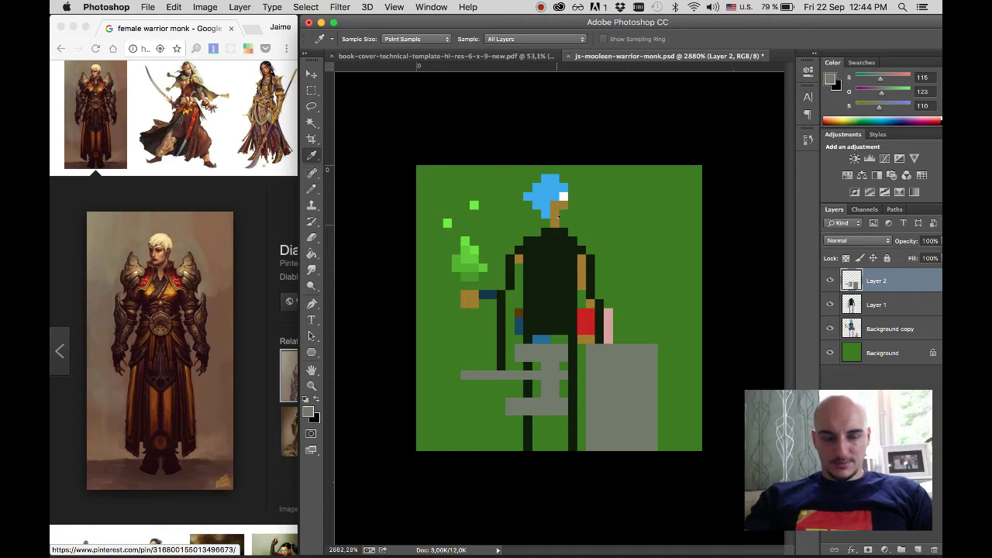
pyautogui.click(555, 220)
pyautogui.press('b')
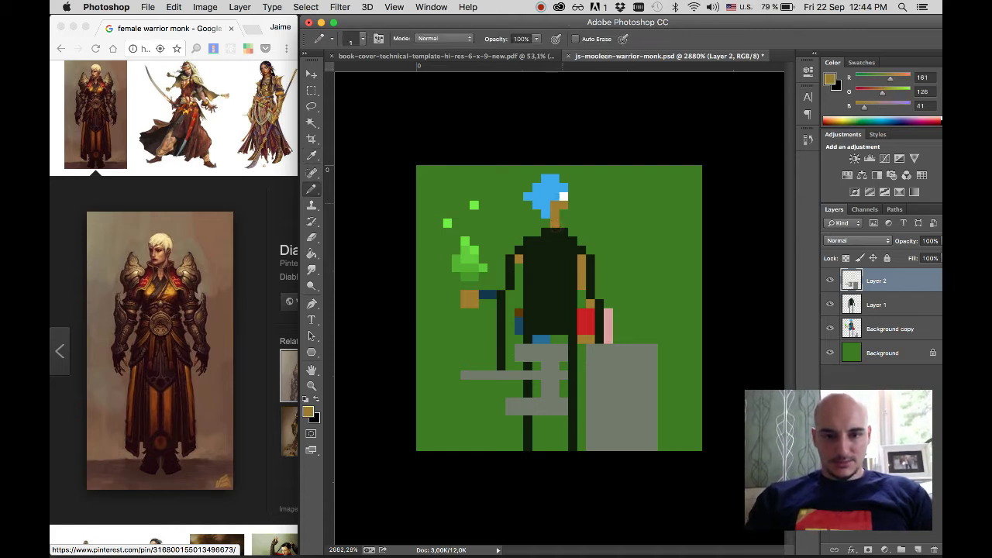
pyautogui.click(584, 250)
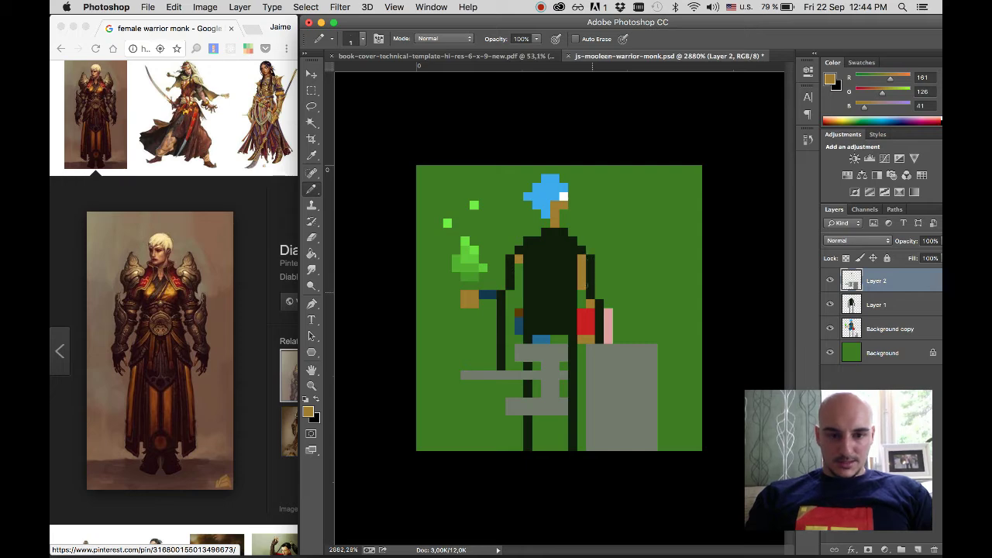
pyautogui.moveTo(591, 299); pyautogui.dragTo(598, 324)
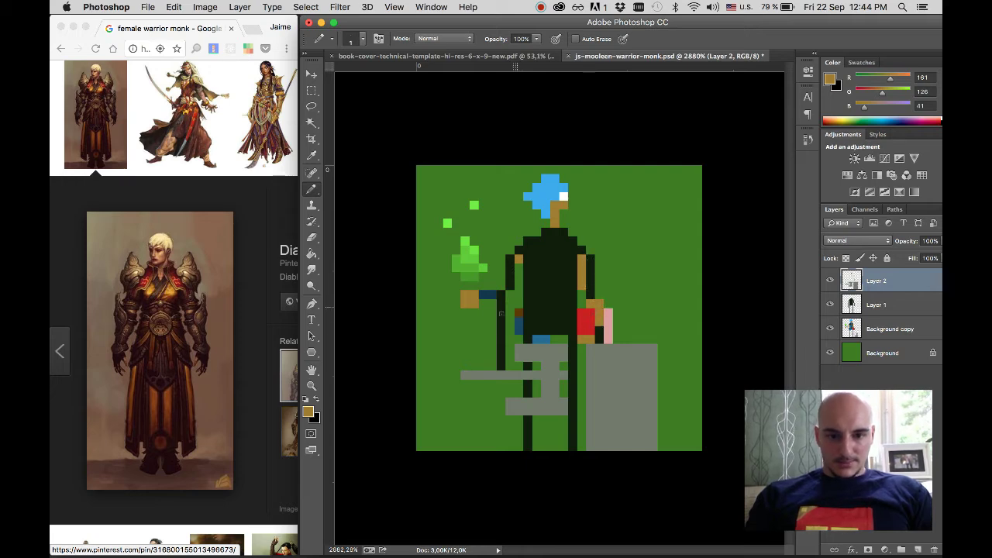
pyautogui.moveTo(501, 341); pyautogui.dragTo(501, 310)
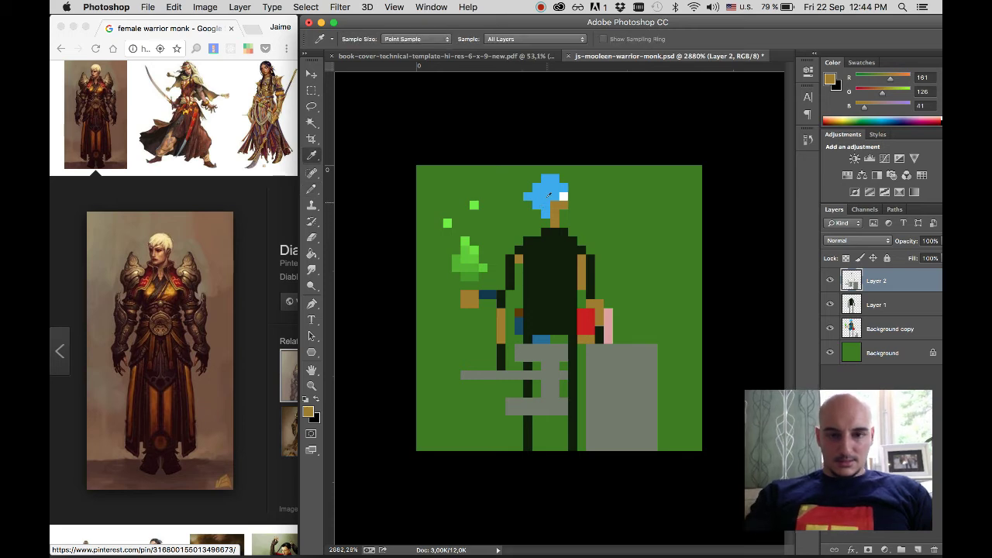
# - Repaint the head on the top layer with the sampled hair blue, RGB 53, 170, 242, and white for the eye
pyautogui.keyDown('alt'); pyautogui.click(540, 195); pyautogui.keyUp('alt')
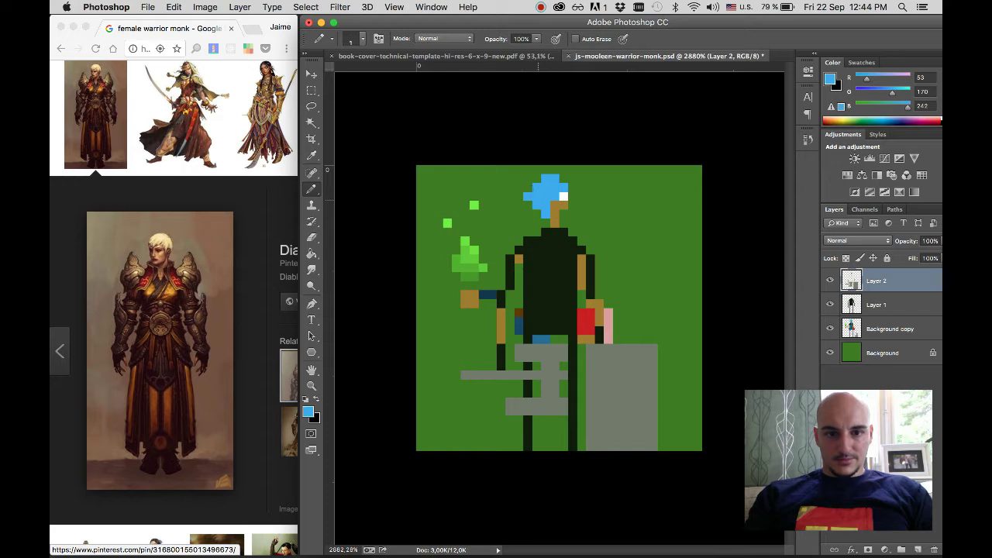
pyautogui.press('i')
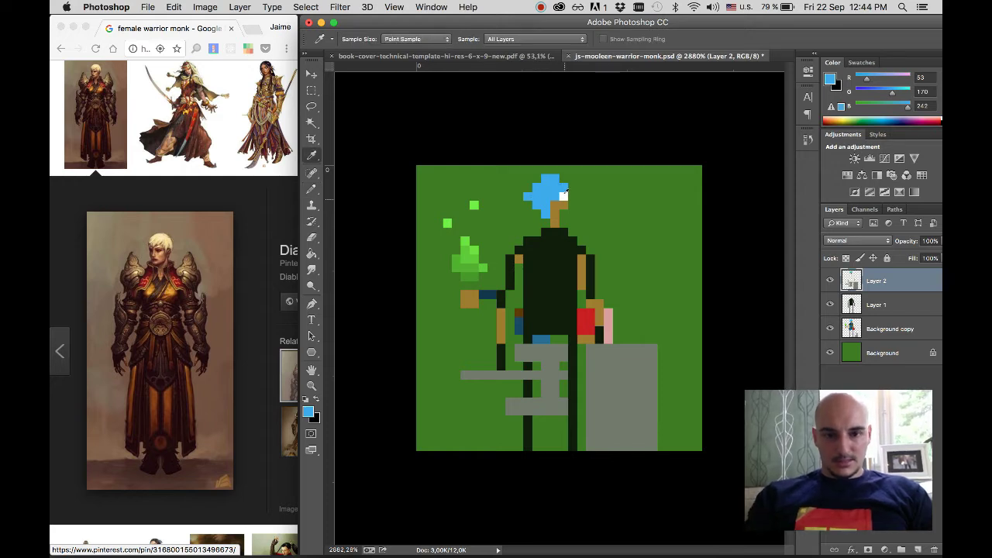
pyautogui.click(564, 194)
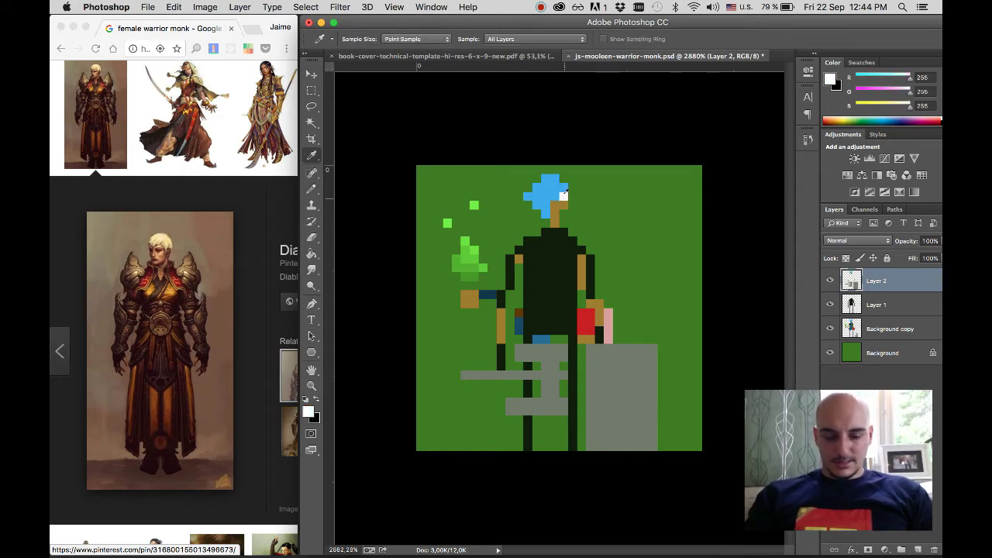
pyautogui.press('b')
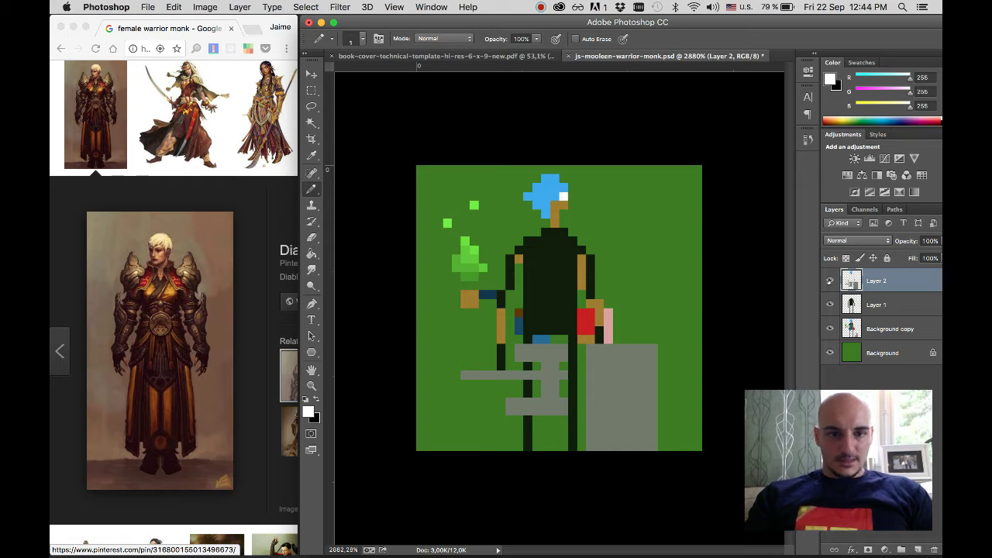
# - Hide the Background copy layer and fill in the missing blue hair pixels along the top of the head
pyautogui.click(831, 328)
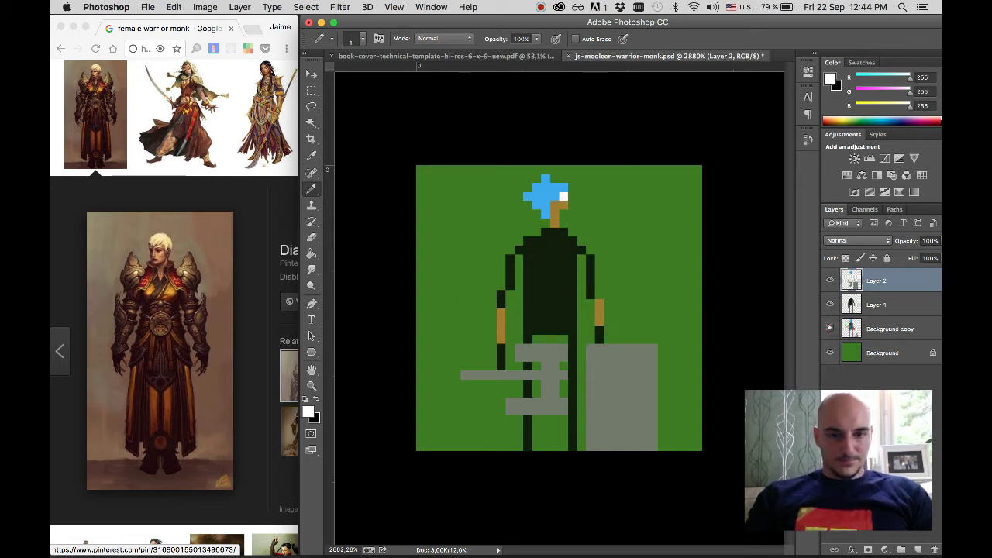
pyautogui.click(830, 329)
pyautogui.click(830, 329)
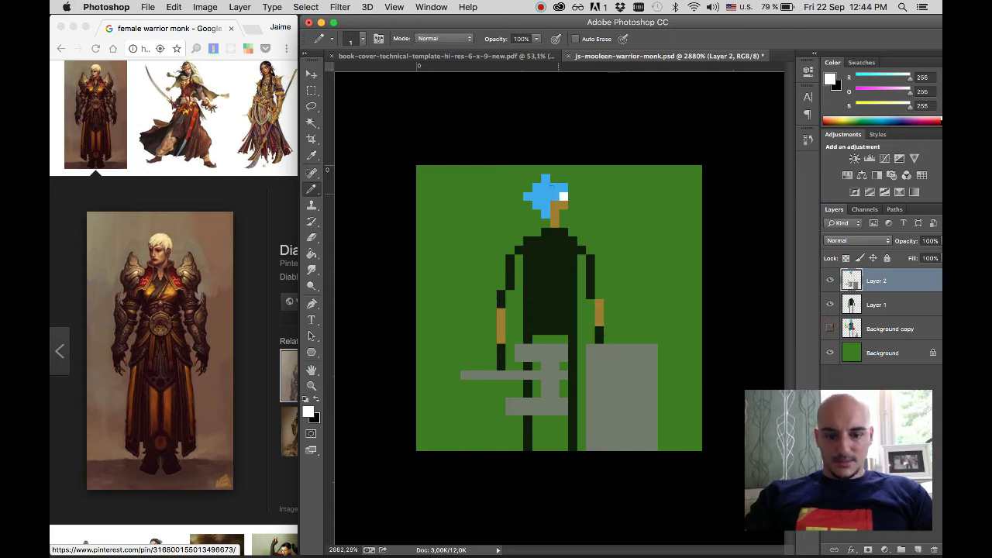
pyautogui.press('i')
pyautogui.click(557, 187)
pyautogui.press('b')
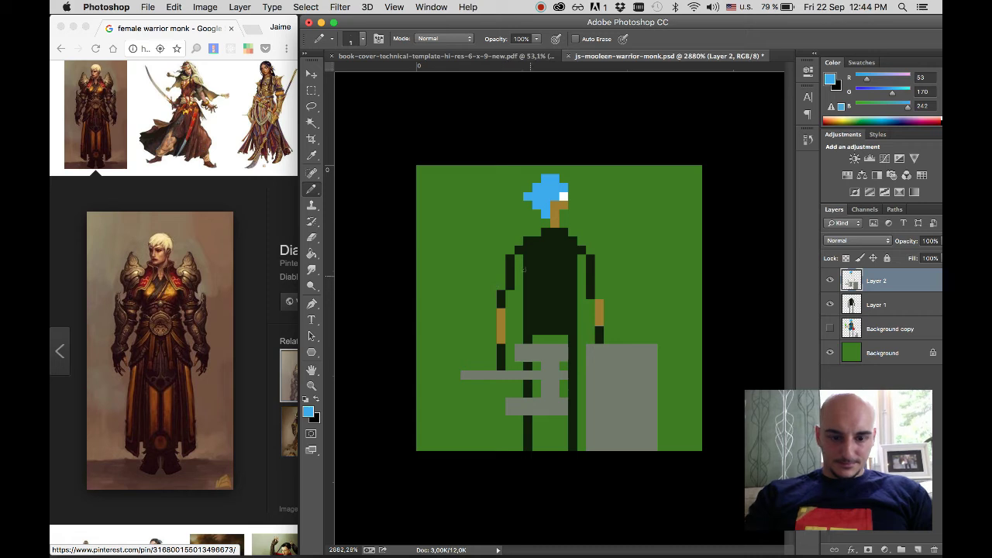
# - Set the foreground colour to dark brown, RGB 43, 19, 10, and paint over the dark green torso, arms, hands and legs
pyautogui.press('i')
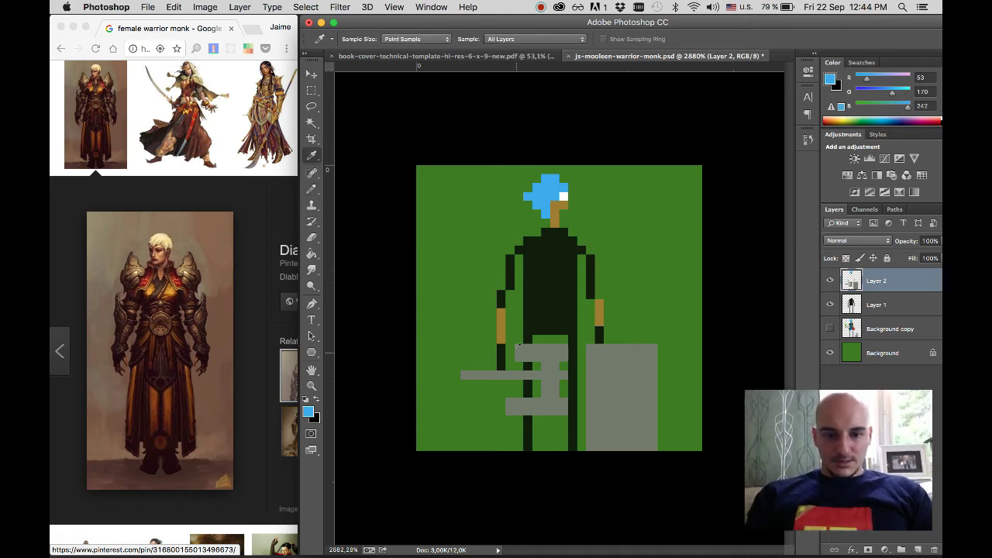
pyautogui.click(553, 262)
pyautogui.press('b')
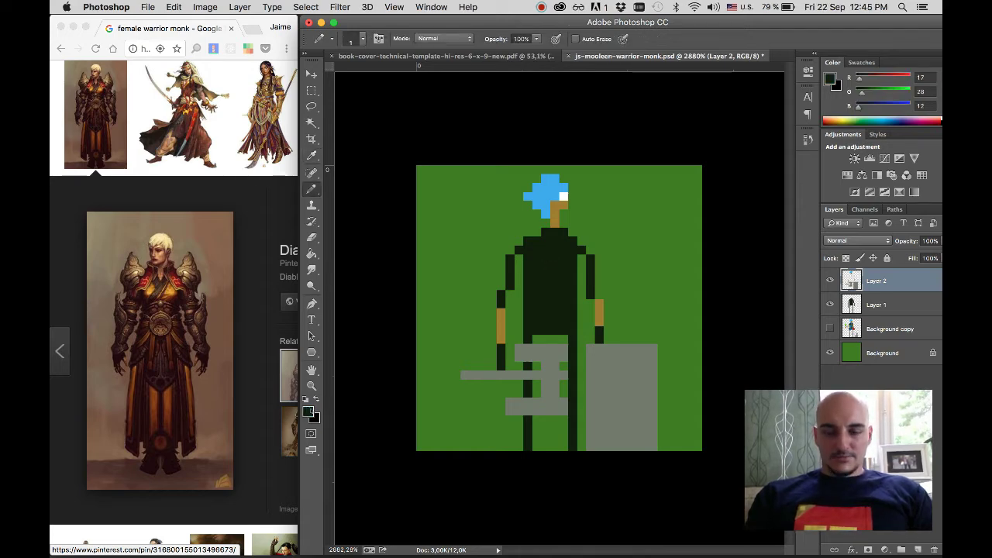
pyautogui.click(308, 411)
pyautogui.moveTo(609, 291); pyautogui.dragTo(609, 302)
pyautogui.moveTo(539, 290); pyautogui.dragTo(558, 282)
pyautogui.click(724, 146)
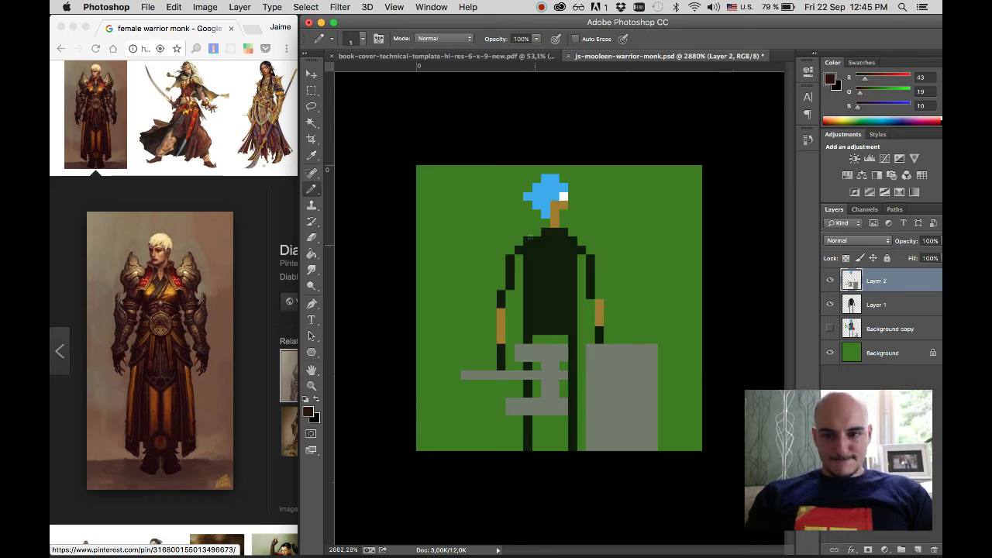
pyautogui.click(548, 232)
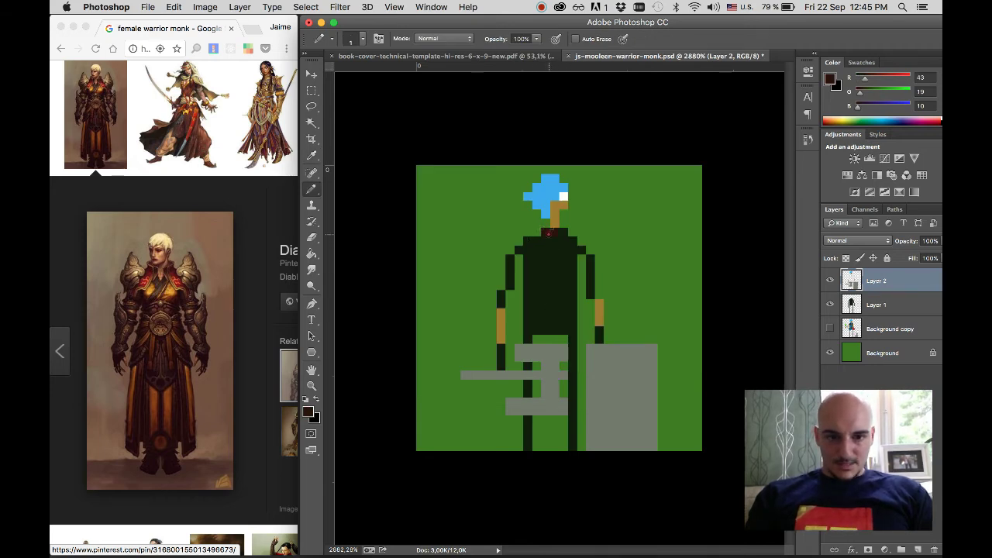
pyautogui.moveTo(548, 232); pyautogui.dragTo(559, 261)
pyautogui.moveTo(559, 296)
pyautogui.mouseDown()
pyautogui.moveTo(530, 323)
pyautogui.moveTo(525, 294)
pyautogui.moveTo(526, 242)
pyautogui.moveTo(558, 232)
pyautogui.moveTo(525, 242)
pyautogui.moveTo(549, 245)
pyautogui.moveTo(551, 259)
pyautogui.moveTo(535, 284)
pyautogui.moveTo(549, 281)
pyautogui.moveTo(540, 261)
pyautogui.moveTo(547, 309)
pyautogui.moveTo(541, 280)
pyautogui.moveTo(522, 321)
pyautogui.moveTo(531, 302)
pyautogui.moveTo(563, 321)
pyautogui.mouseUp()
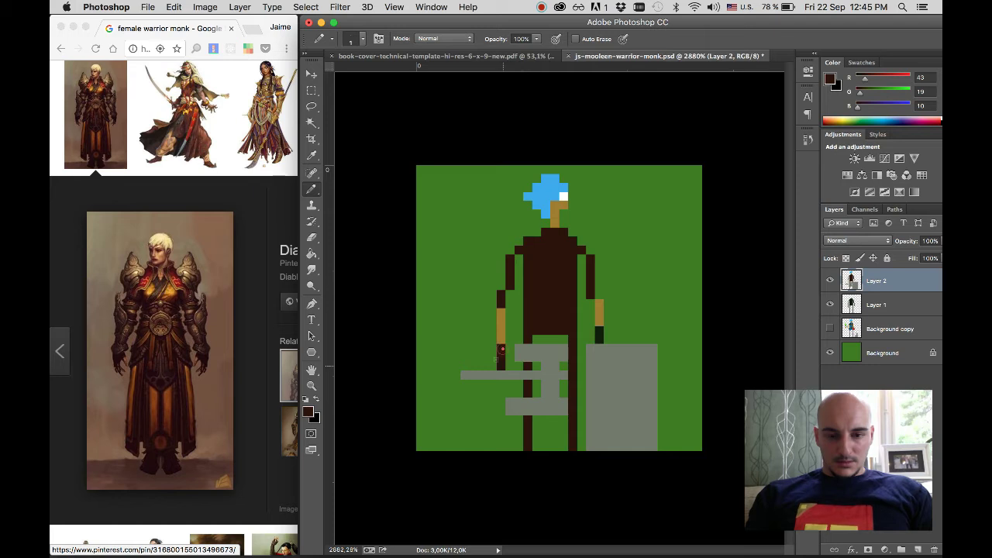
pyautogui.click(599, 331)
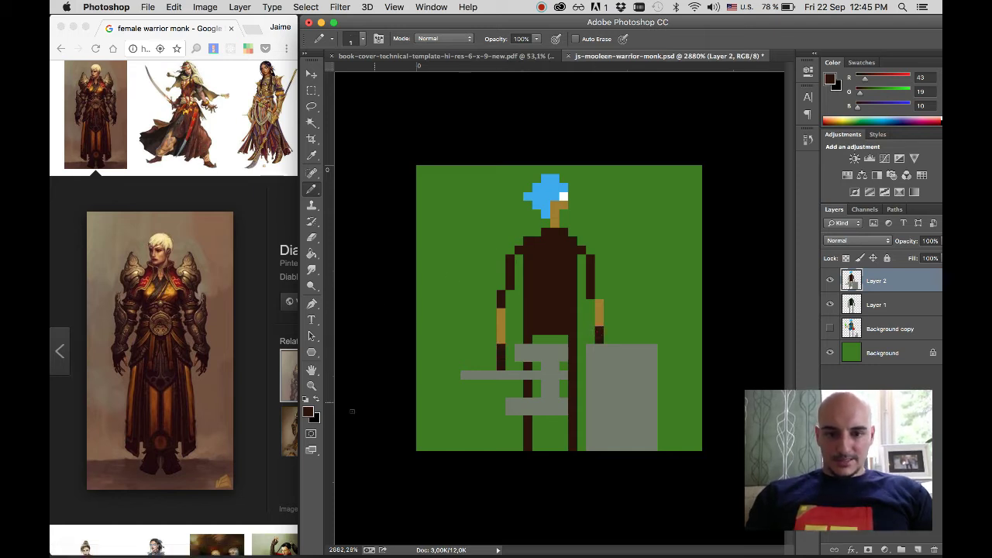
# - Raise the foreground colour's brightness to 25% and paint a lighter brown raised pad on the shoulder above the hammer-holding arm
pyautogui.click(308, 411)
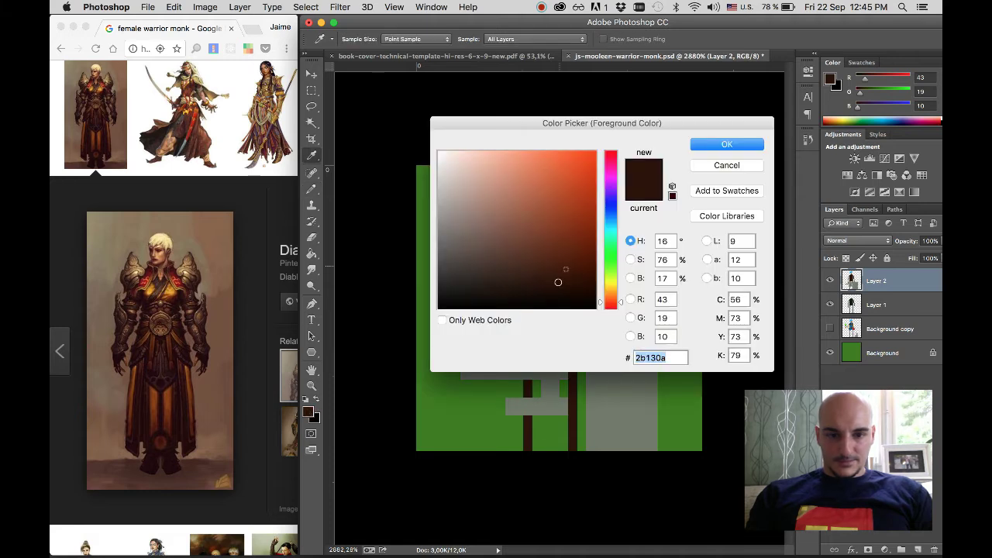
pyautogui.click(665, 278)
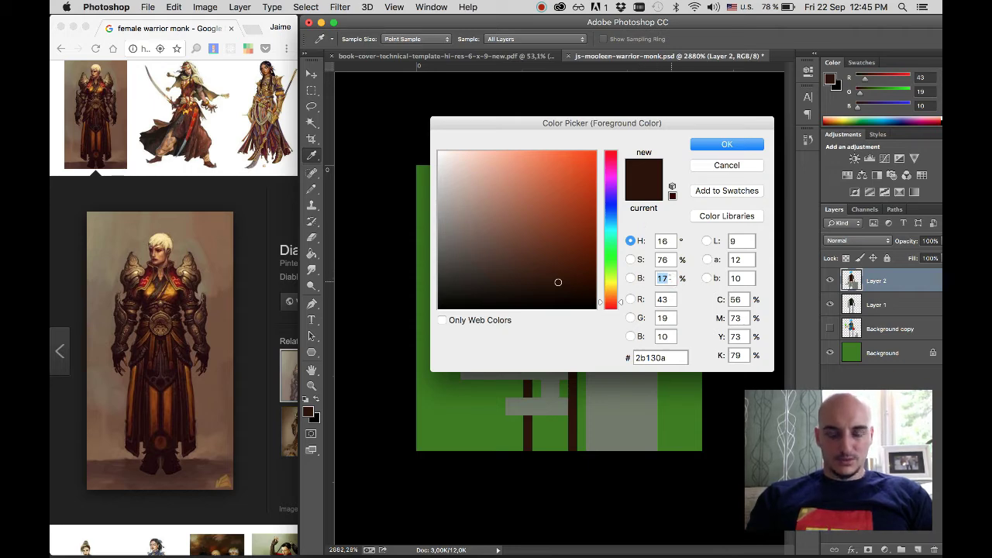
pyautogui.write('25')
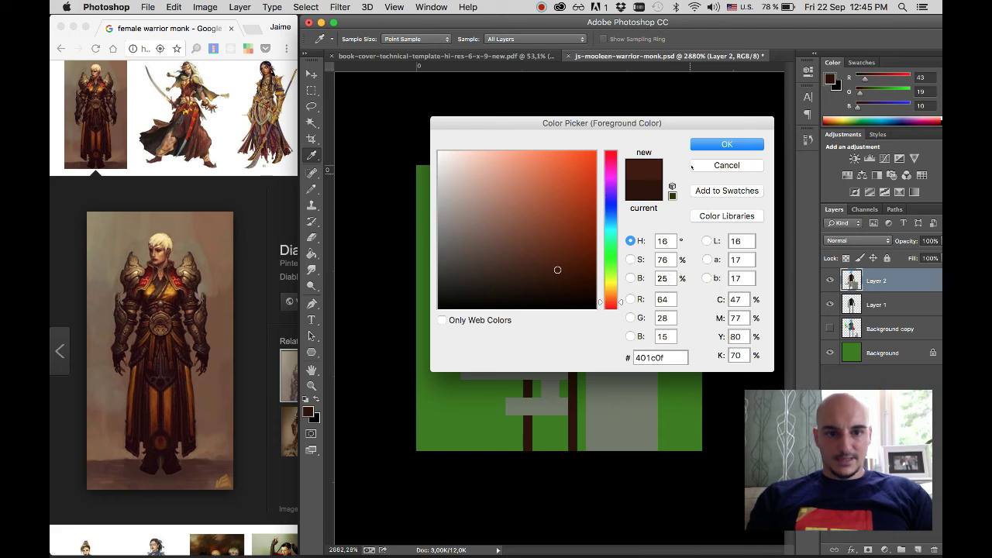
pyautogui.click(702, 148)
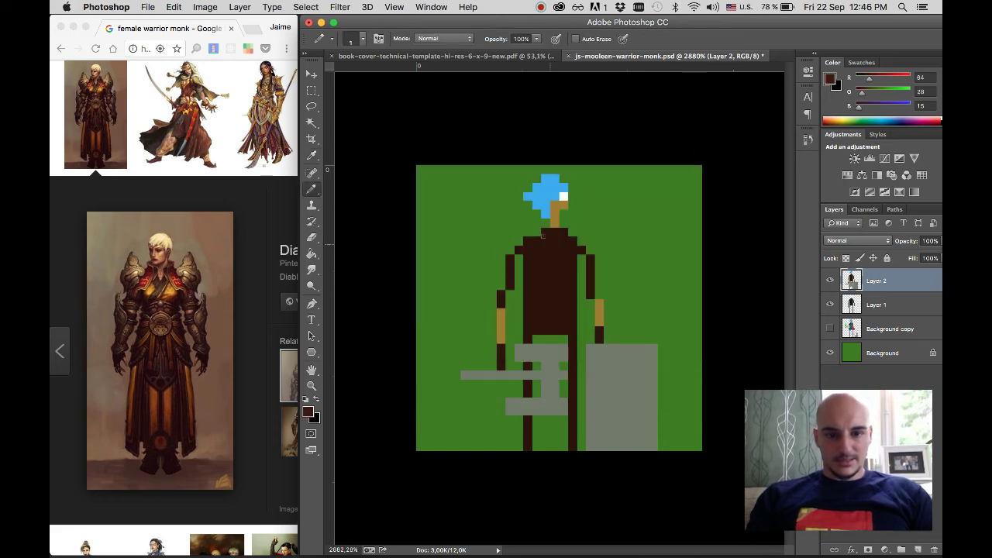
pyautogui.moveTo(541, 241); pyautogui.dragTo(525, 239)
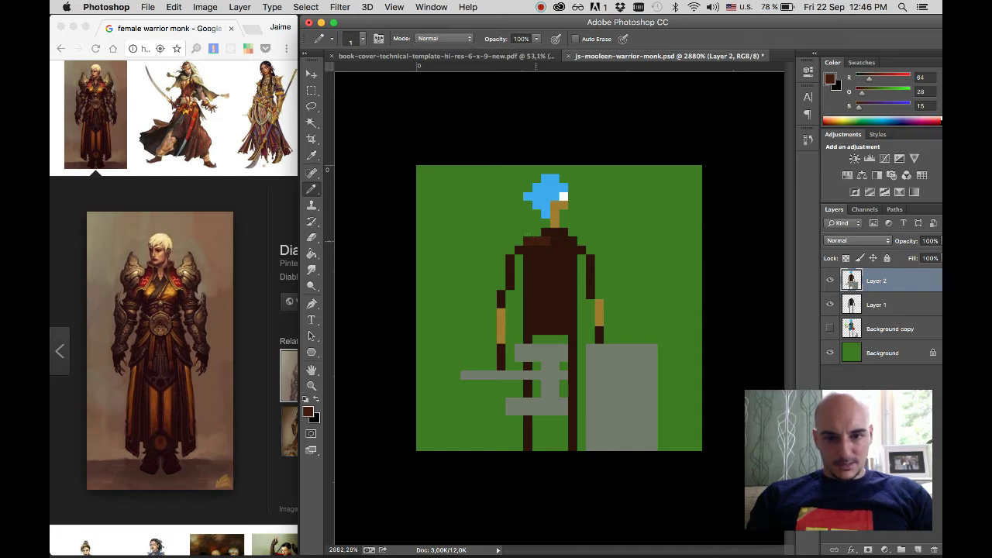
pyautogui.click(520, 236)
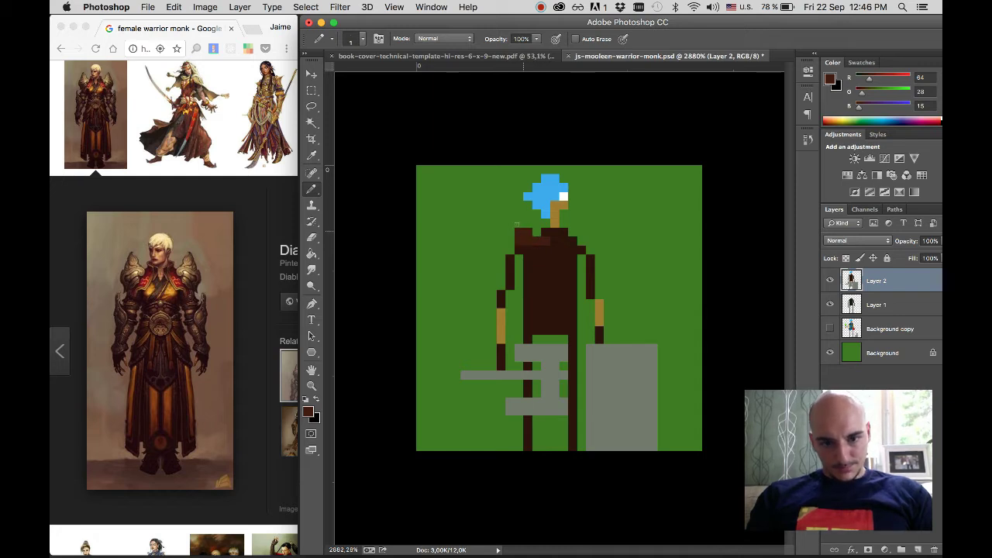
# - Paint a matching pad with a raised outer pixel on the opposite shoulder, removing excess pixels, and extend both pads outward by one pixel
pyautogui.moveTo(518, 234); pyautogui.dragTo(572, 240)
pyautogui.click(570, 233)
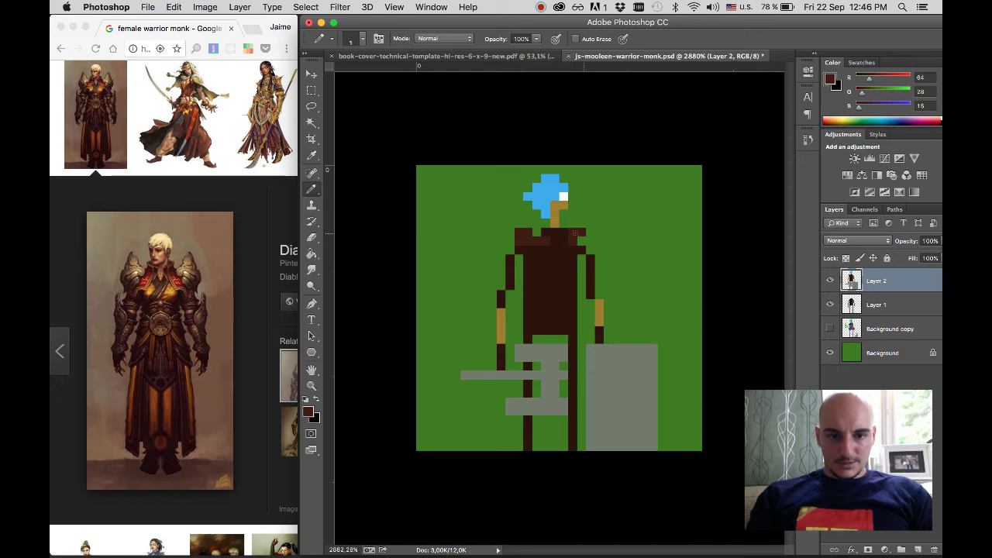
pyautogui.click(581, 235)
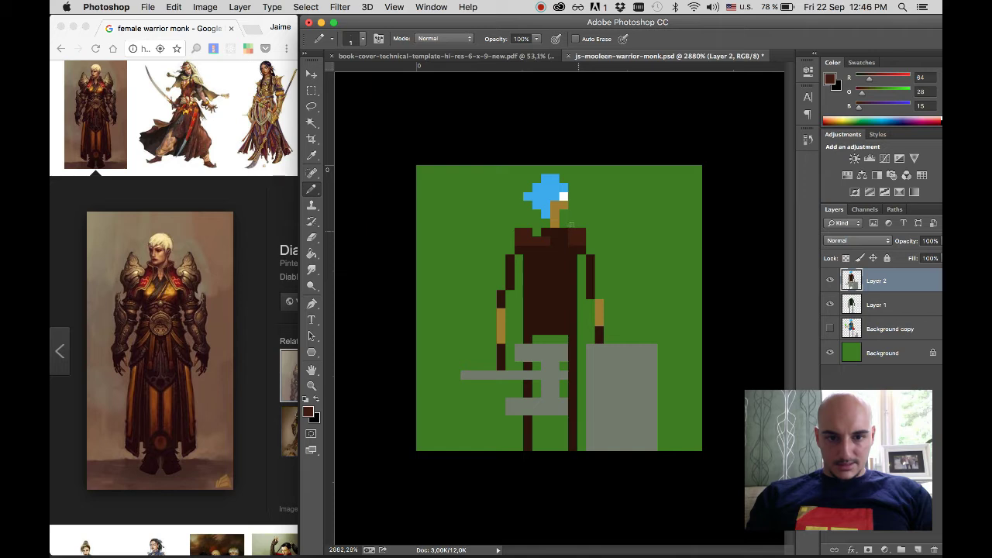
pyautogui.press('e')
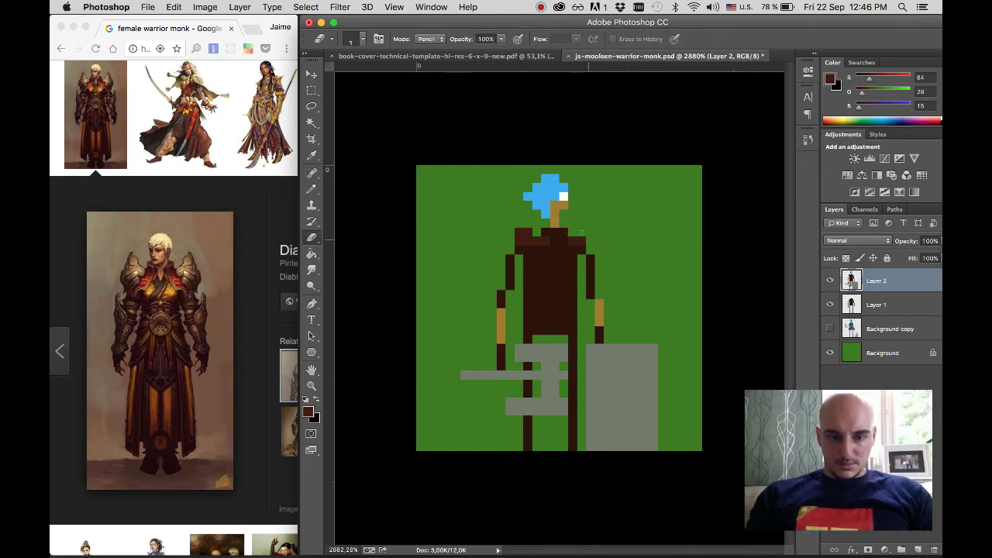
pyautogui.press('b')
pyautogui.moveTo(575, 231); pyautogui.dragTo(590, 233)
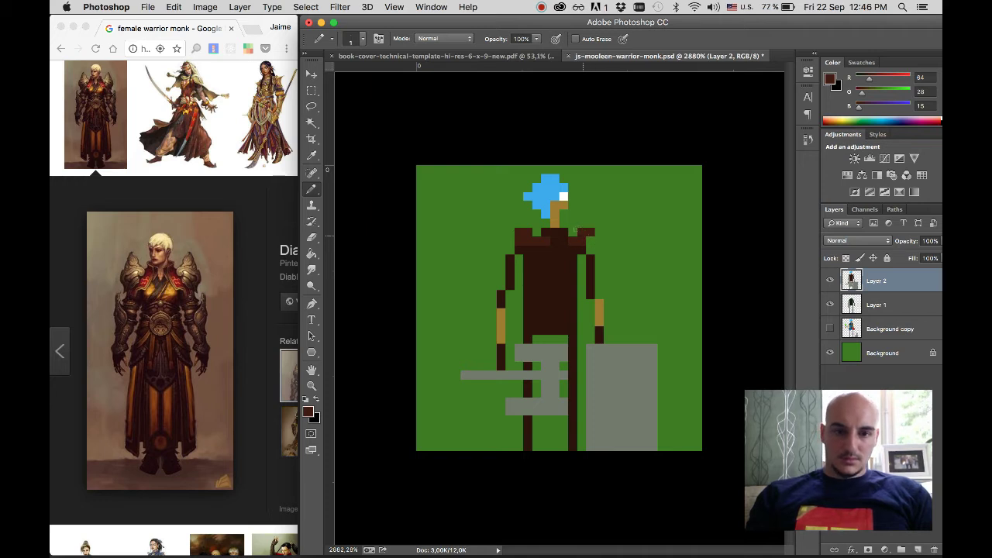
pyautogui.press('w')
pyautogui.press('b')
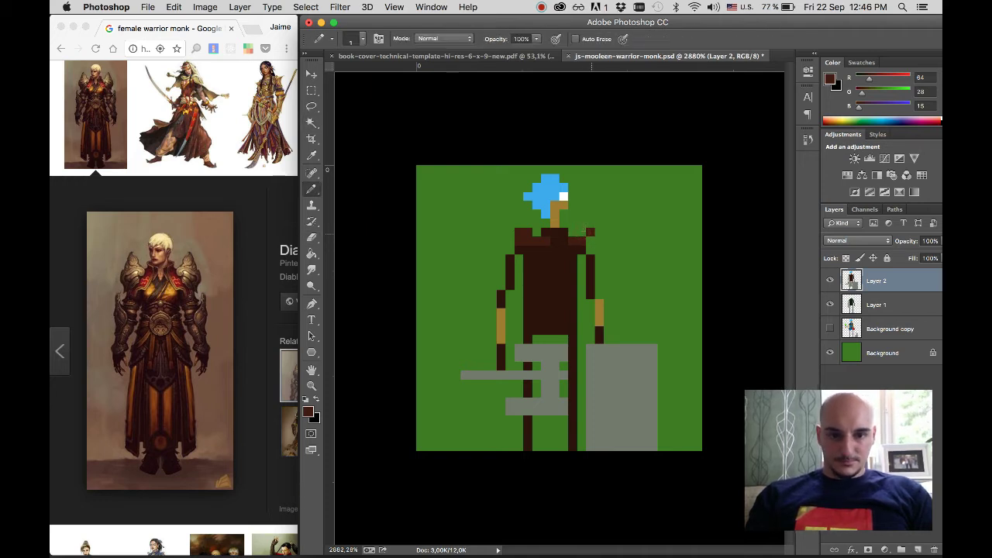
pyautogui.click(591, 240)
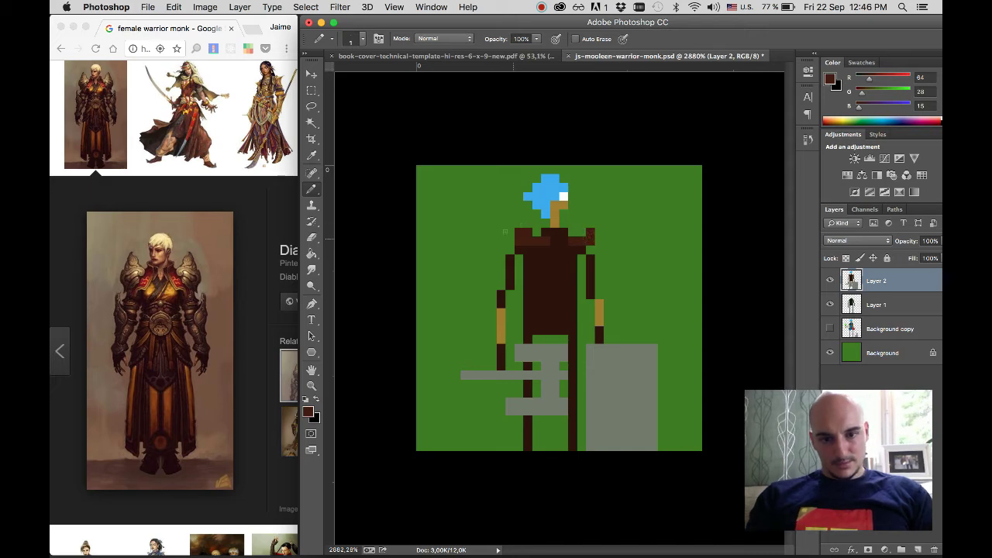
pyautogui.click(510, 240)
pyautogui.click(599, 241)
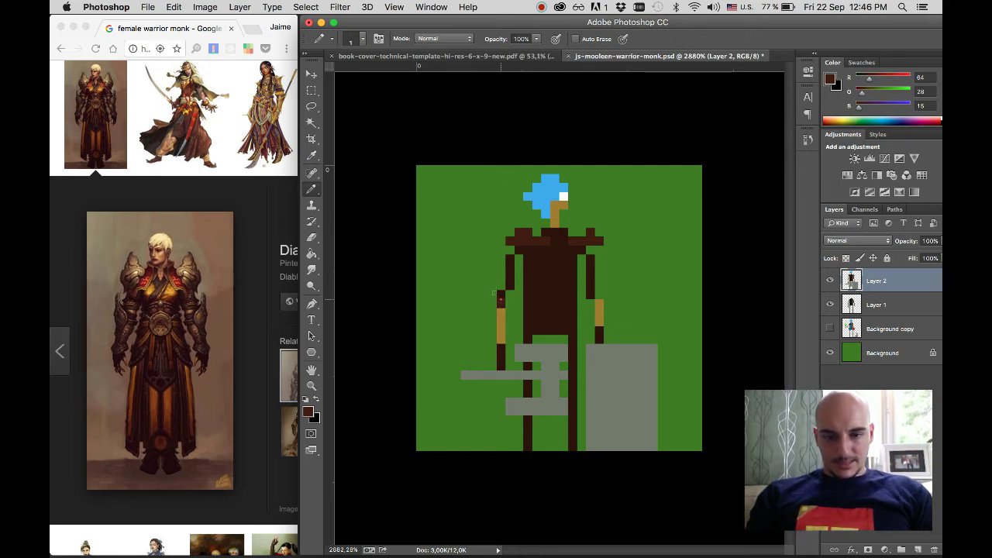
# - Paint lighter brown bracers over both forearms, leaving skin at the wrists and adding an outward pixel at each elbow
pyautogui.moveTo(494, 298); pyautogui.dragTo(494, 316)
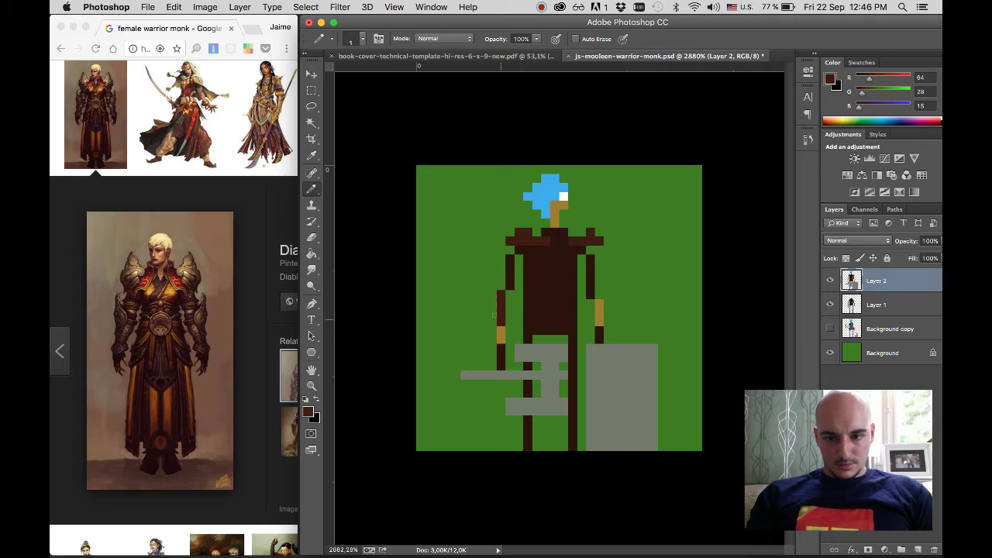
pyautogui.click(492, 294)
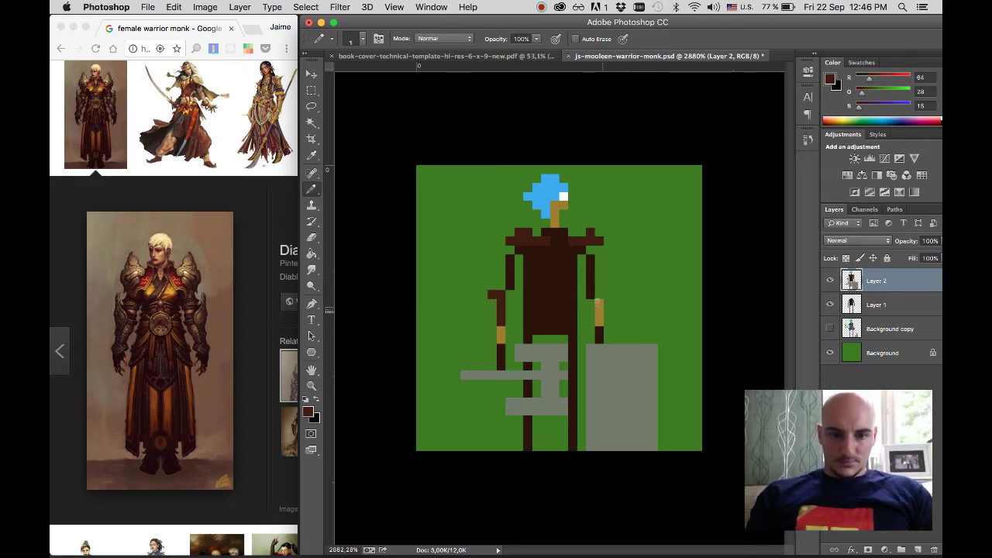
pyautogui.moveTo(600, 313); pyautogui.dragTo(599, 301)
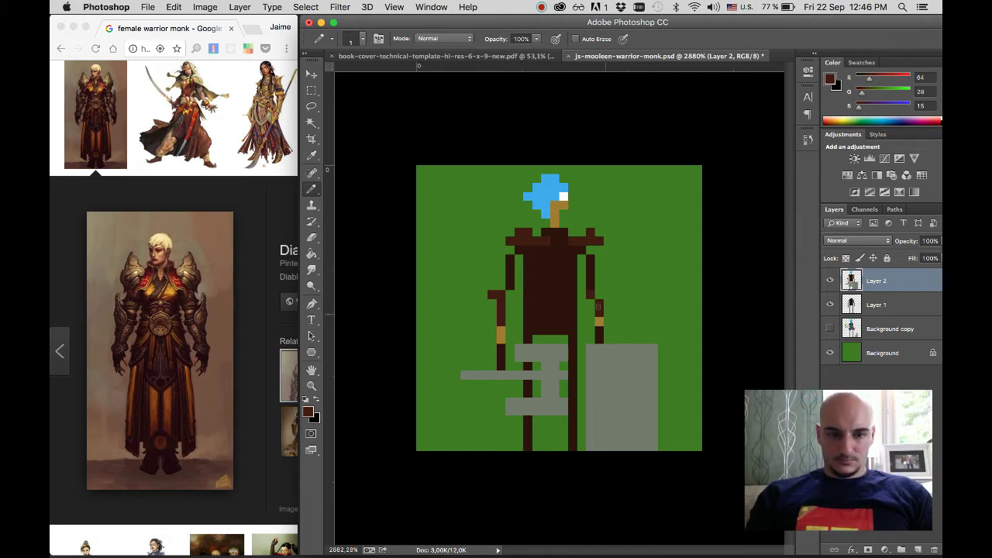
pyautogui.click(599, 286)
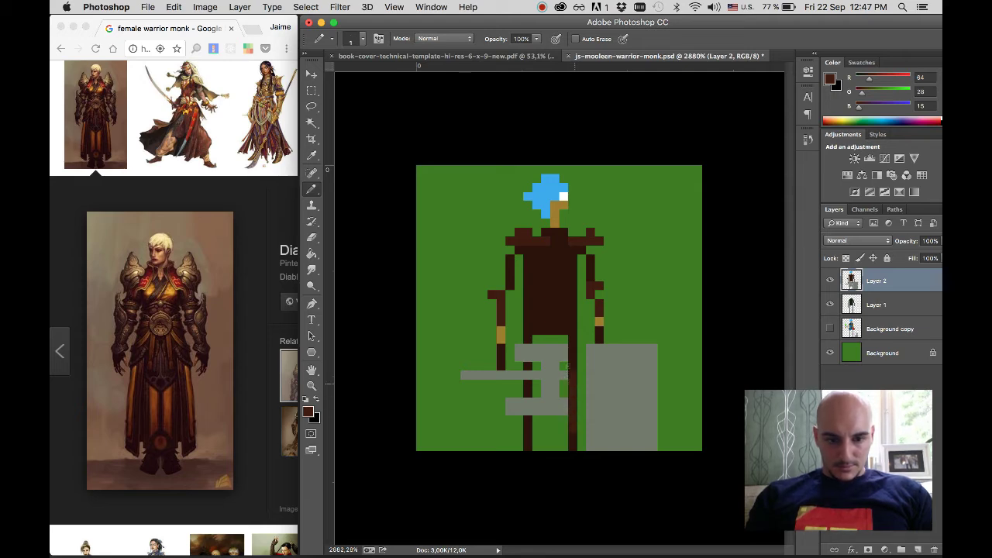
# - Paint lighter brown knee pads with an outward pixel on each leg, and block in a small lighter patch on the mid torso
pyautogui.click(581, 401)
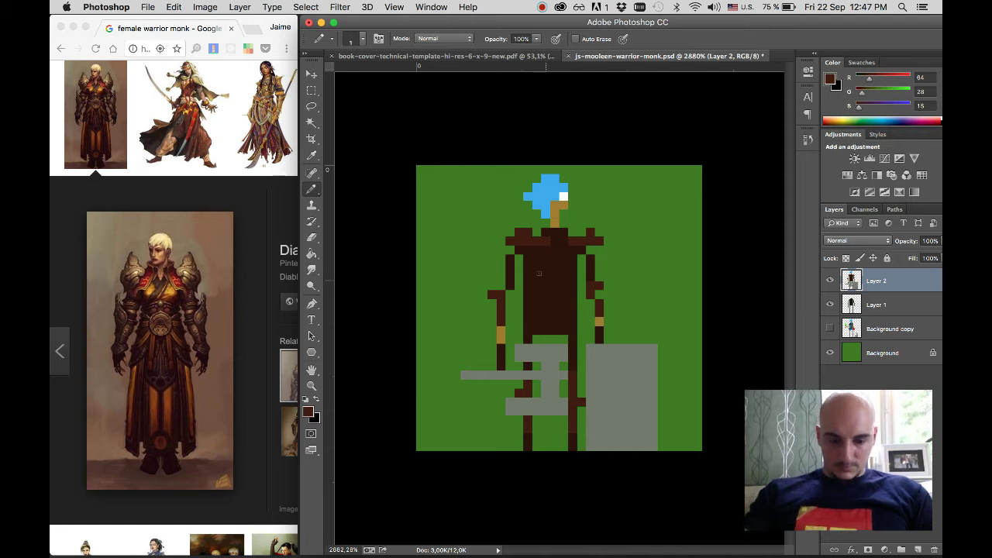
pyautogui.press('i')
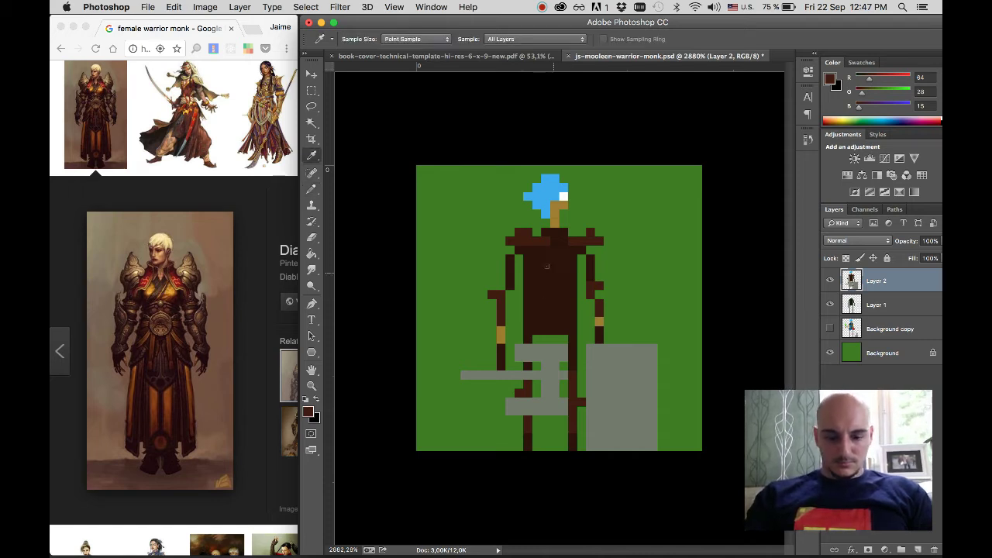
pyautogui.press('b')
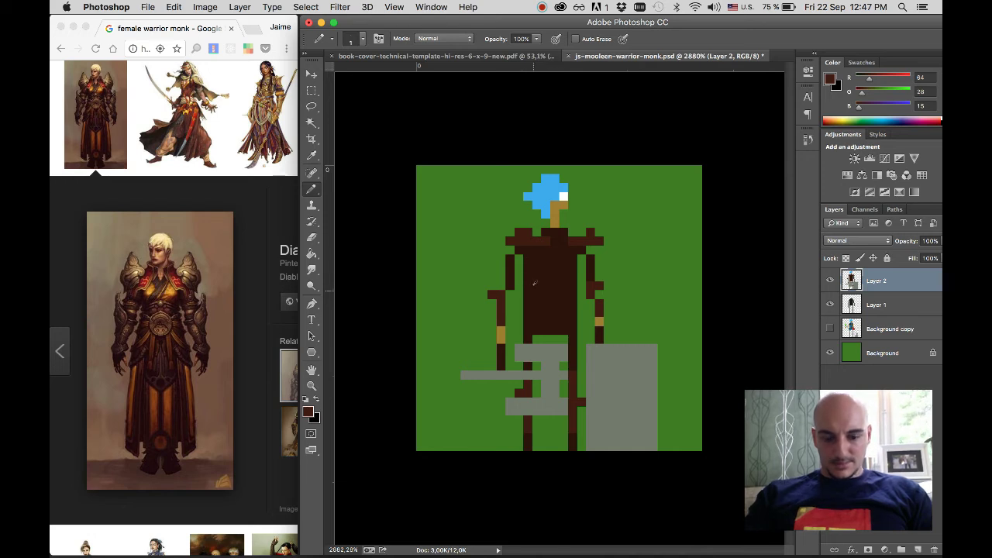
pyautogui.press('i')
pyautogui.press('b')
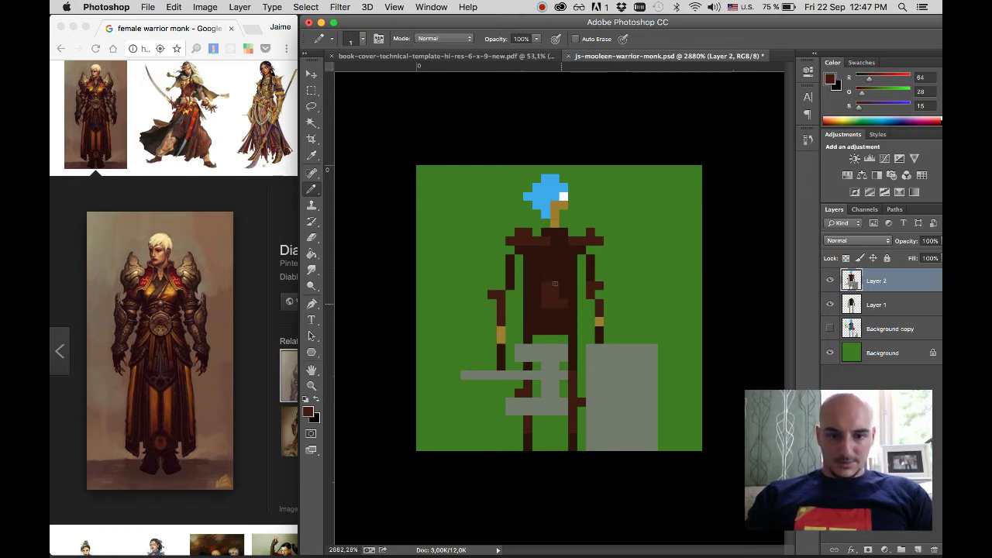
# - Sample the torso's dark brown, RGB 43, 19, 10, and trim one side column off the lighter torso patch
pyautogui.press('e')
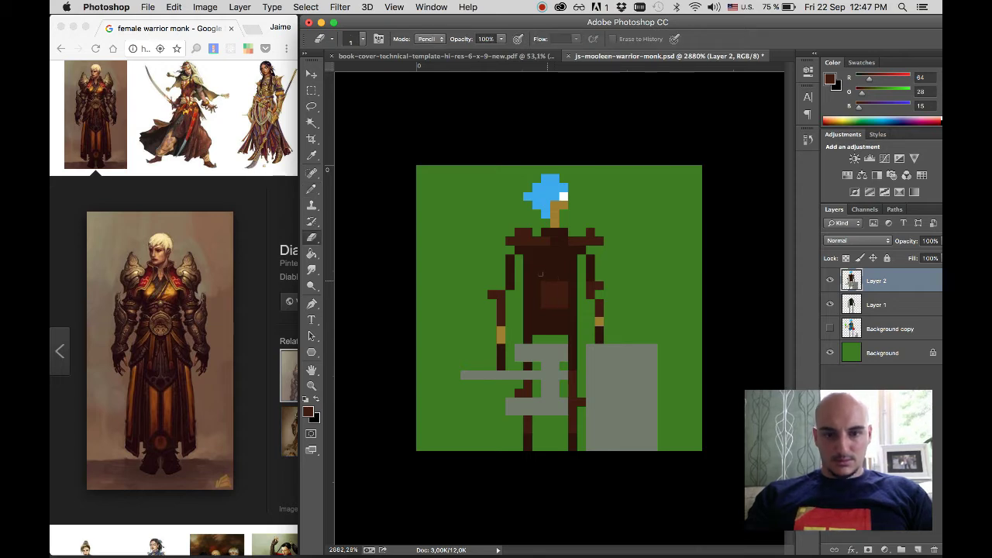
pyautogui.press('i')
pyautogui.click(542, 277)
pyautogui.press('b')
pyautogui.moveTo(546, 285); pyautogui.dragTo(538, 306)
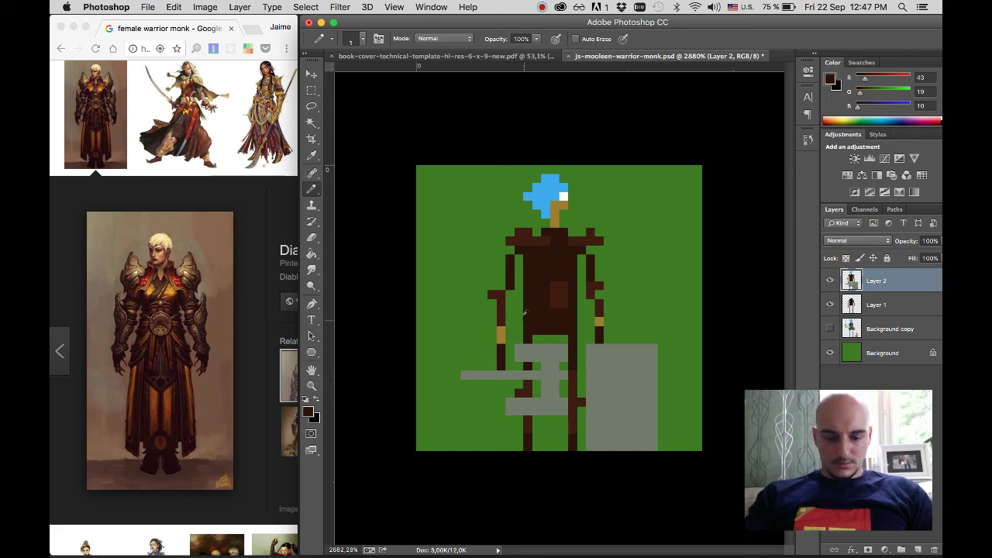
# - Paint staggered bands across the torso in lighter brown, RGB 64, 28, 15, and shorten the hammer arm's wrist skin to one pixel
pyautogui.press('i')
pyautogui.click(562, 284)
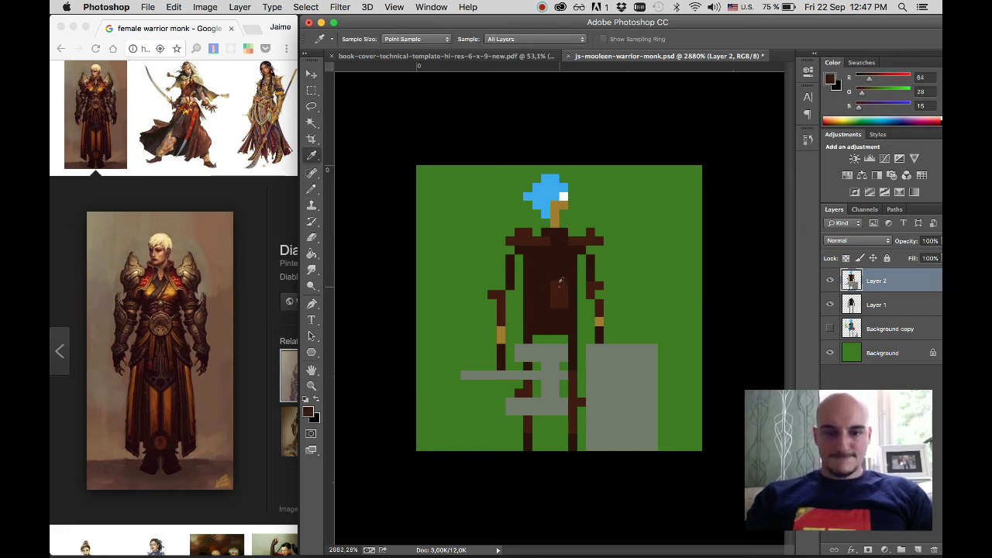
pyautogui.press('b')
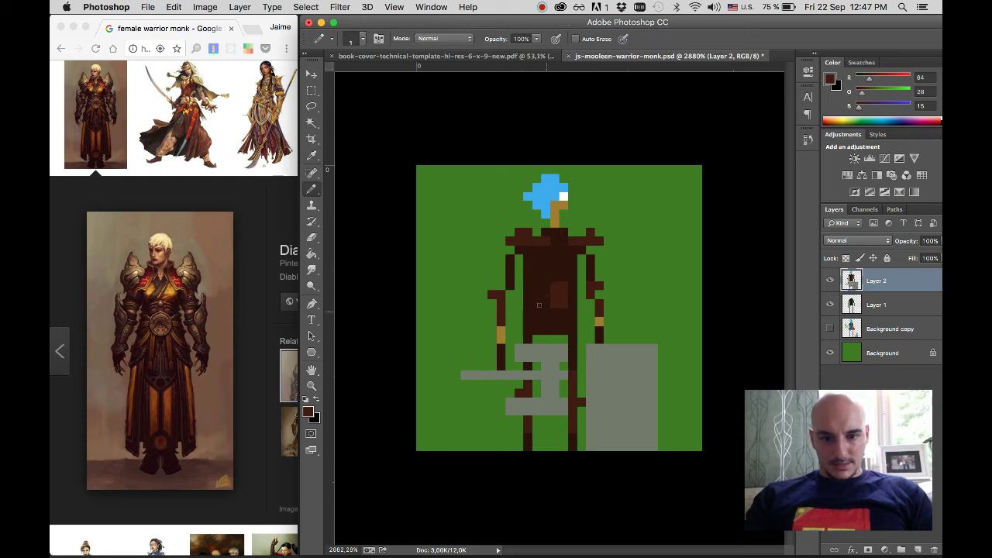
pyautogui.click(535, 321)
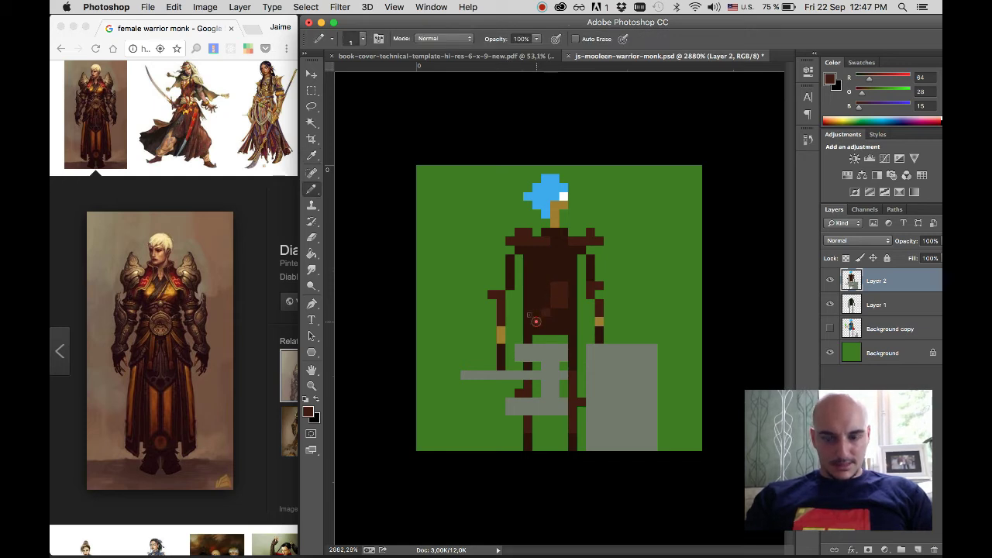
pyautogui.click(571, 313)
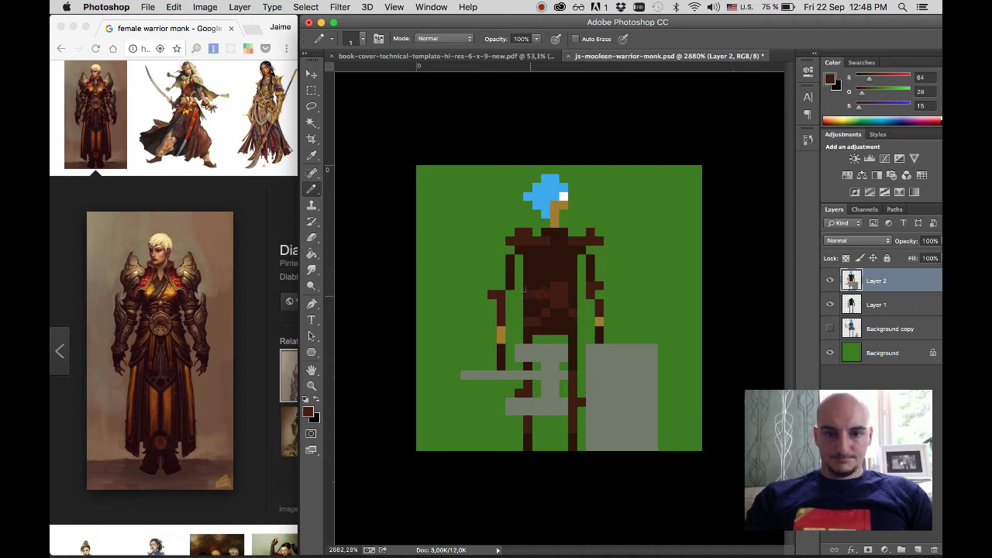
pyautogui.click(543, 276)
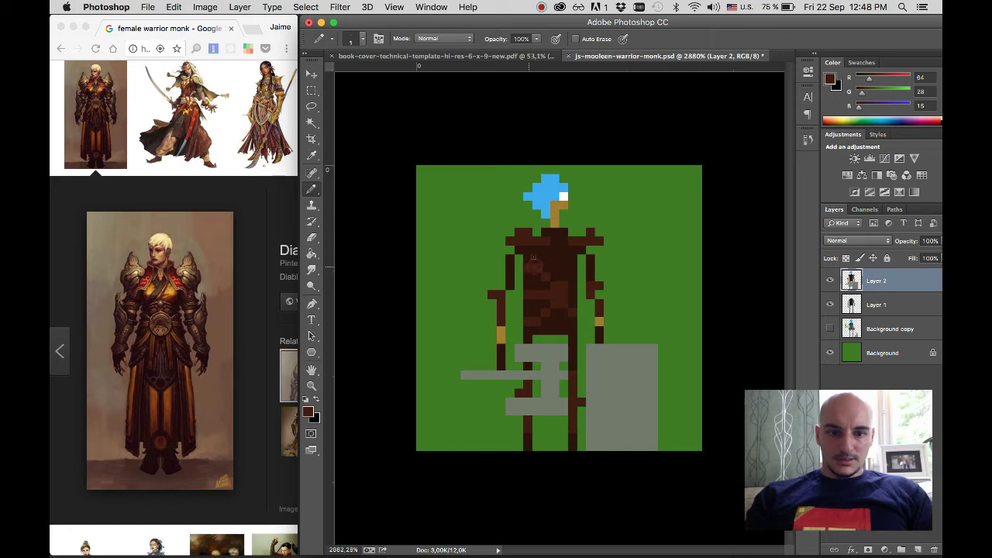
pyautogui.click(570, 275)
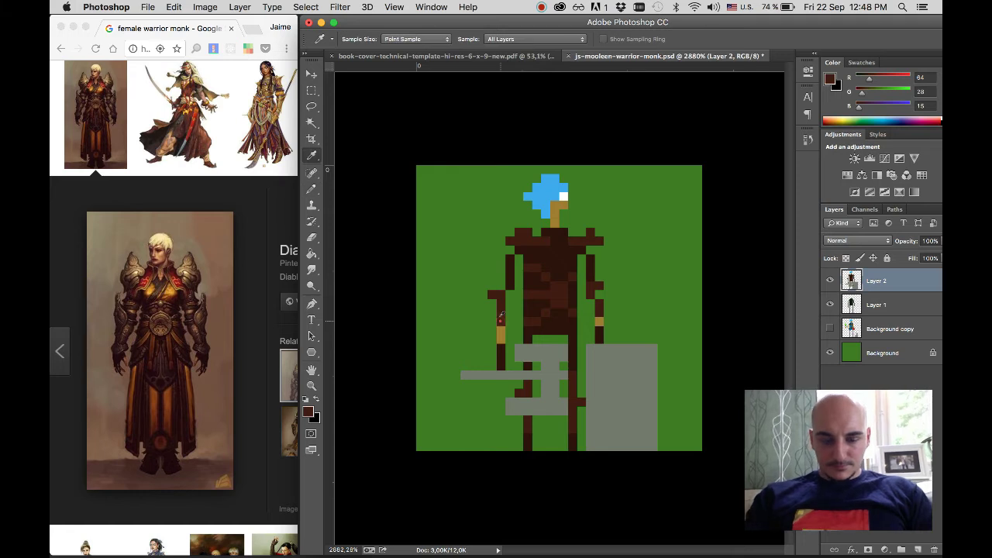
pyautogui.click(500, 331)
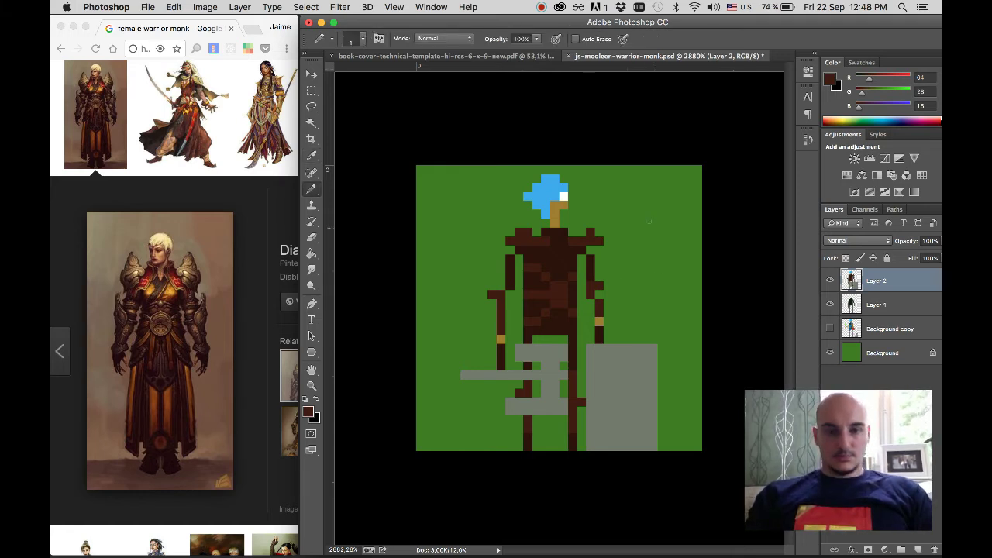
pyautogui.scroll(-5, 649, 223)
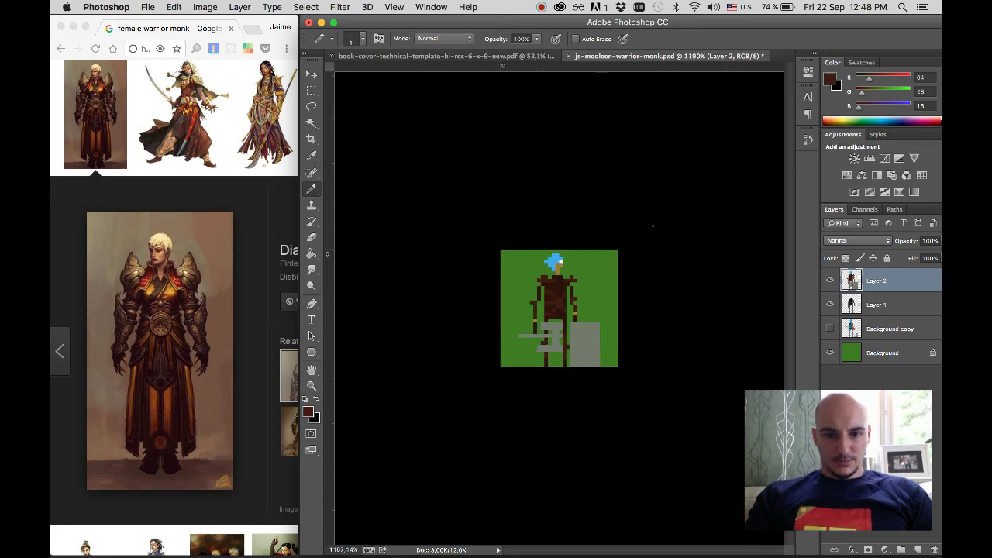
pyautogui.scroll(1, 653, 225)
pyautogui.scroll(-2, 653, 226)
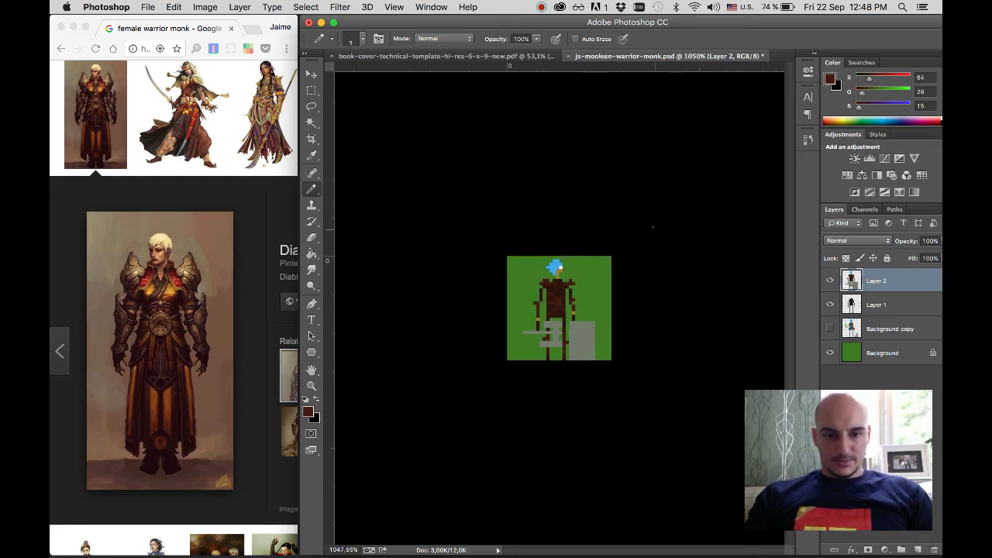
pyautogui.scroll(5, 653, 227)
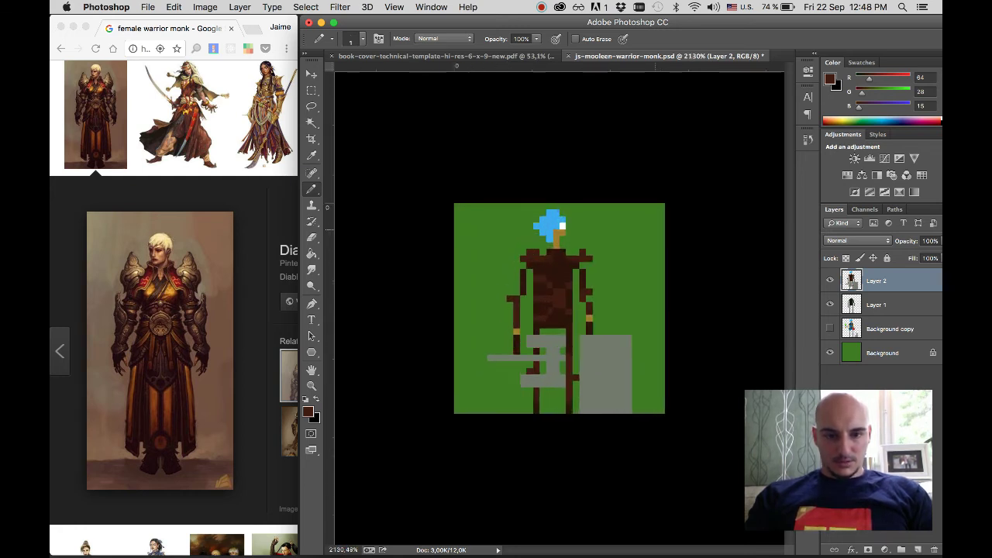
# - Sample the torso's dark brown, lower its brightness to 12%, and repaint the dark torso areas and upper arms with it
pyautogui.press('i')
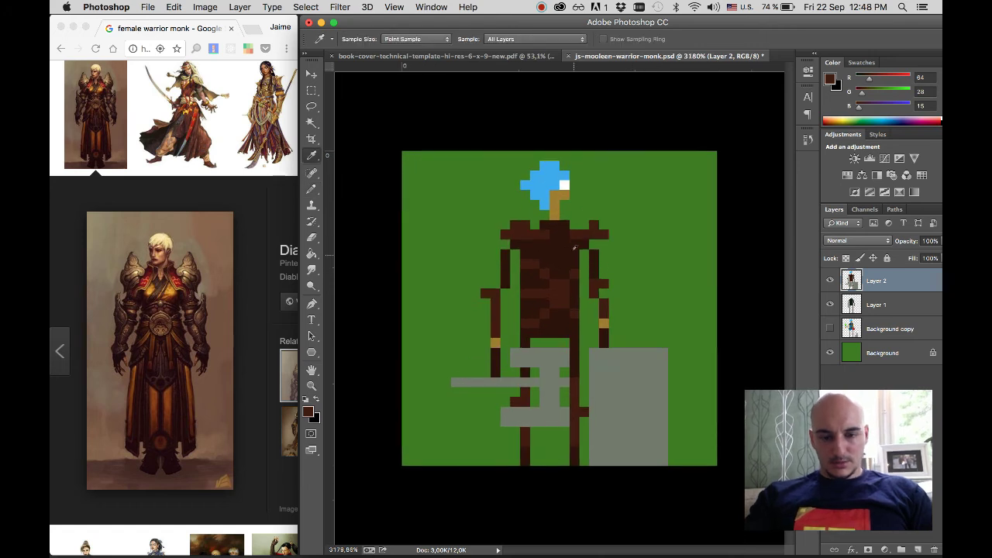
pyautogui.click(568, 253)
pyautogui.click(308, 412)
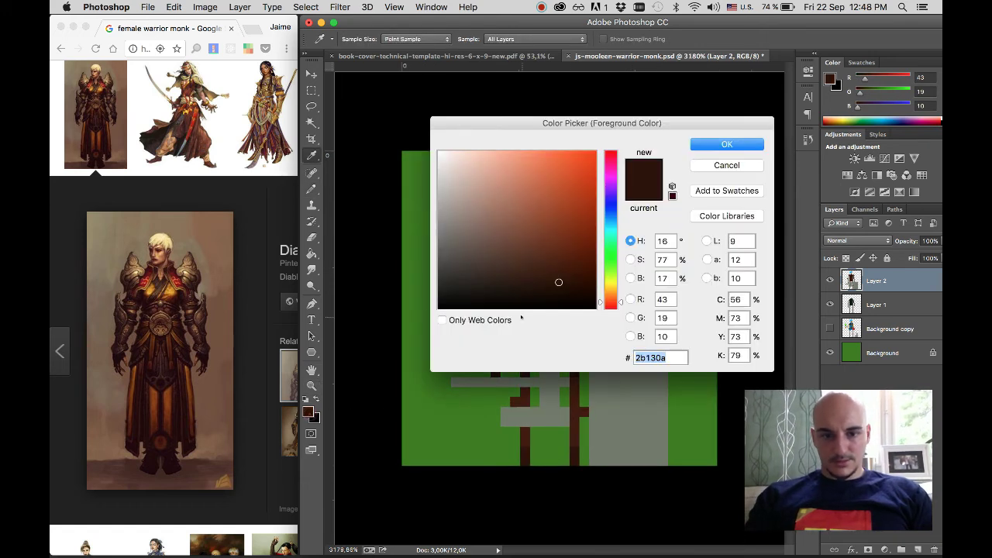
pyautogui.click(663, 278)
pyautogui.write('15')
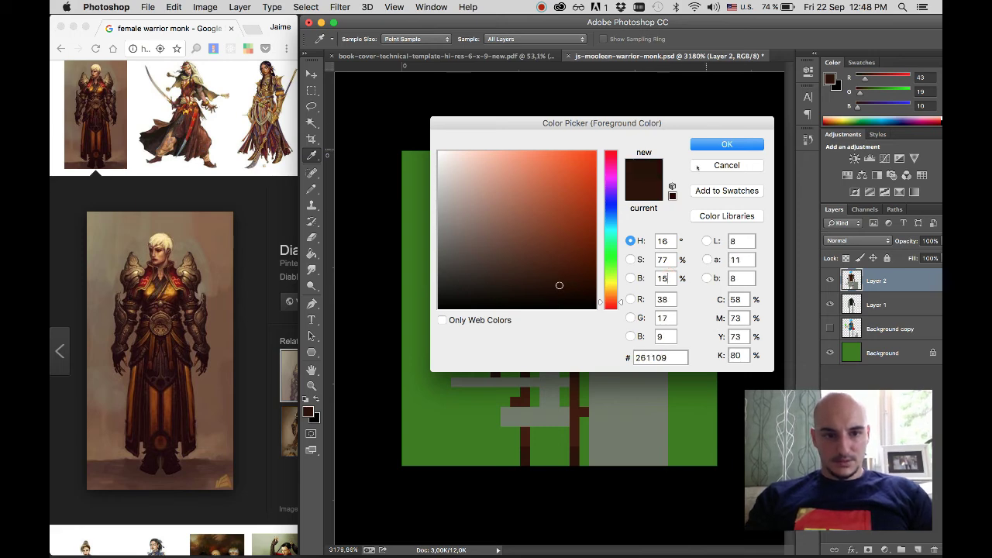
pyautogui.press('BackSpace')
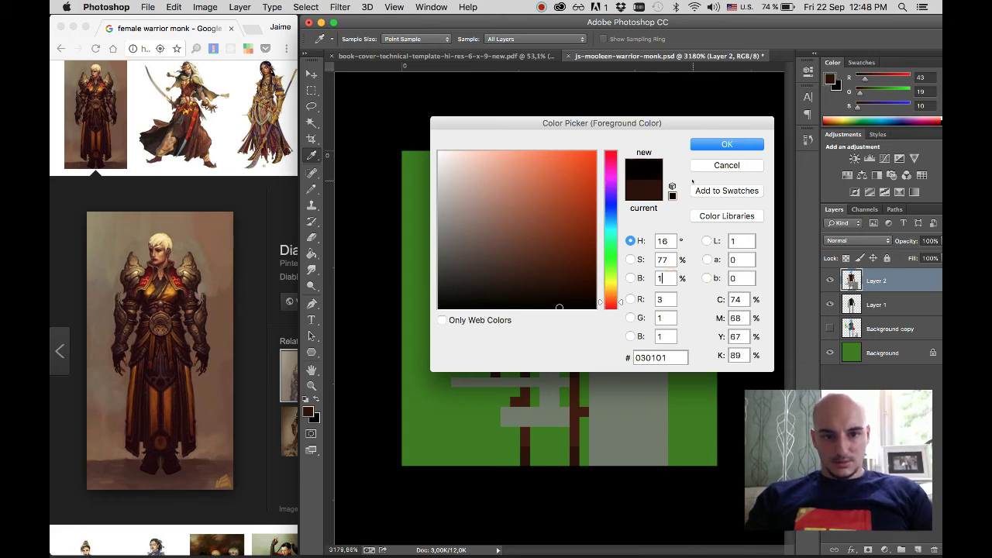
pyautogui.write('2')
pyautogui.click(699, 145)
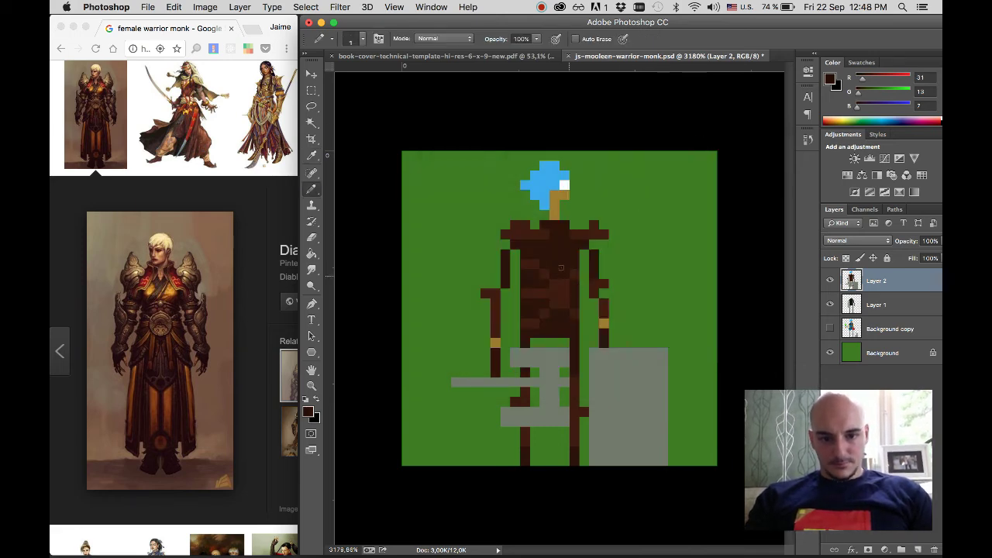
pyautogui.moveTo(563, 273); pyautogui.dragTo(556, 222)
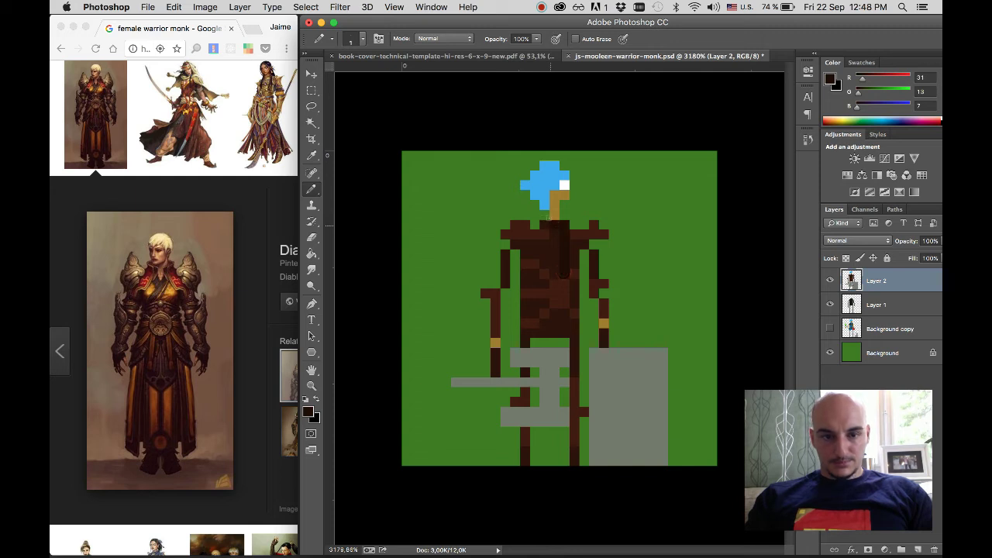
pyautogui.click(547, 224)
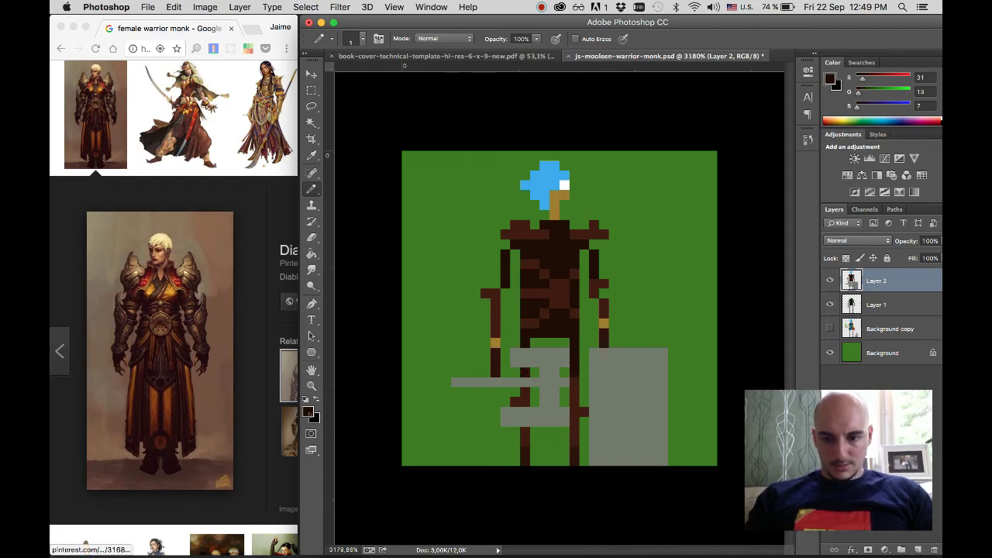
# - Raise the foreground colour's brightness to 60% and paint both feet in the resulting reddish brown
pyautogui.click(308, 412)
pyautogui.doubleClick(664, 278)
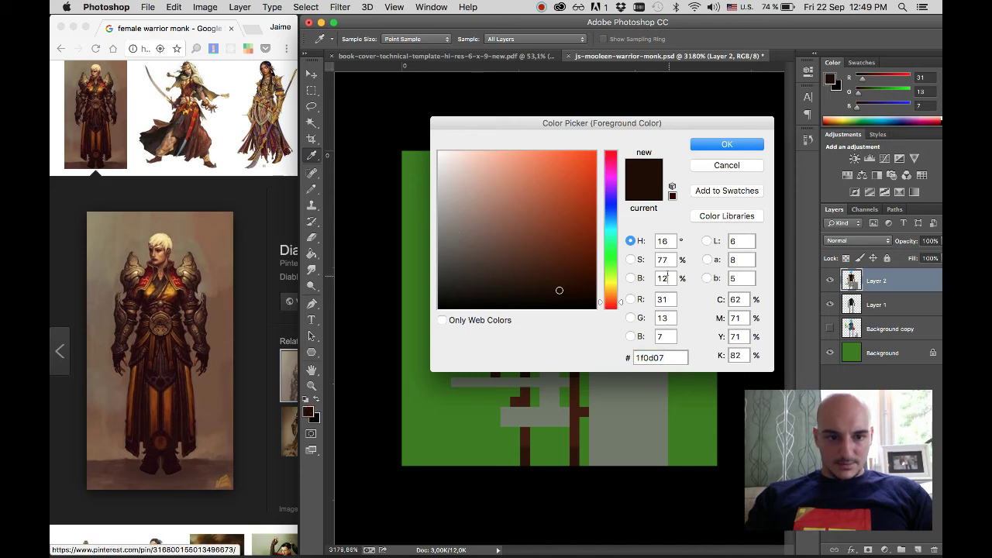
pyautogui.write('31')
pyautogui.press('BackSpace')
pyautogui.press('BackSpace')
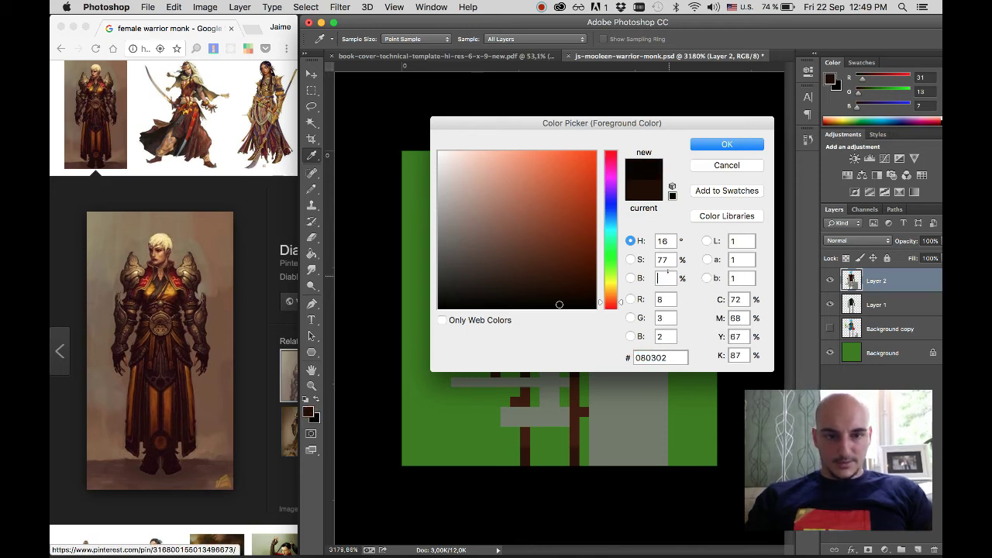
pyautogui.write('60')
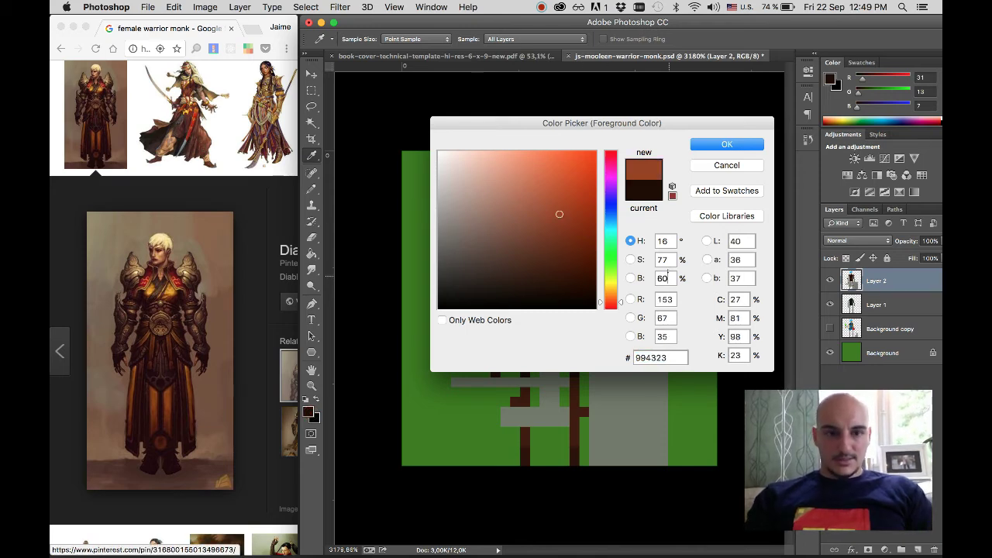
pyautogui.click(726, 144)
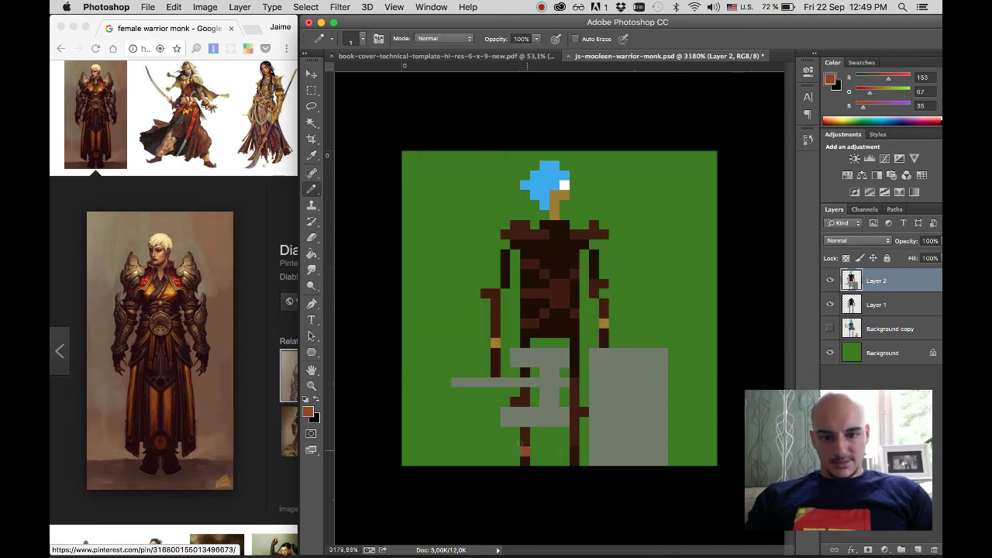
pyautogui.click(524, 455)
pyautogui.click(574, 455)
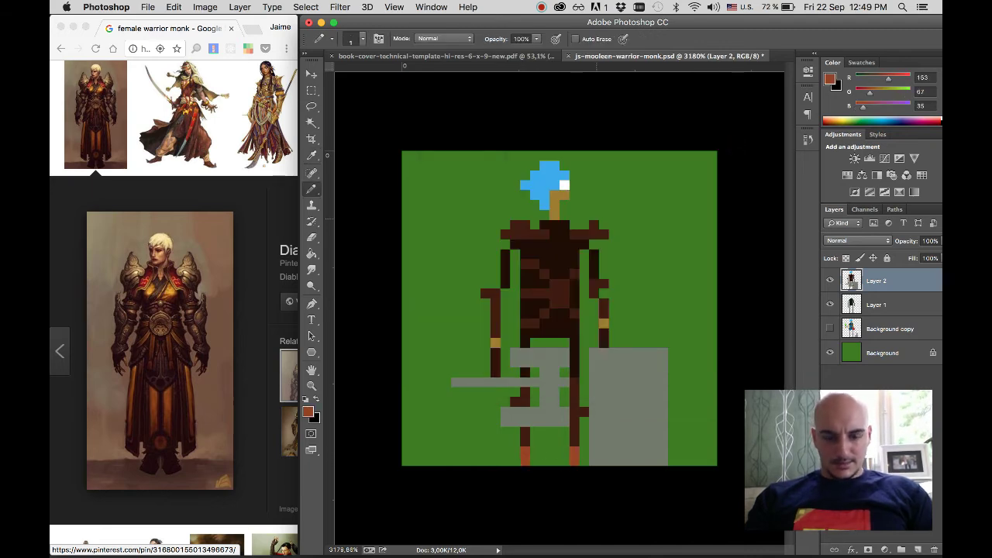
# - Paint both hands below the wrist skin in the same reddish brown as the feet
pyautogui.click(496, 368)
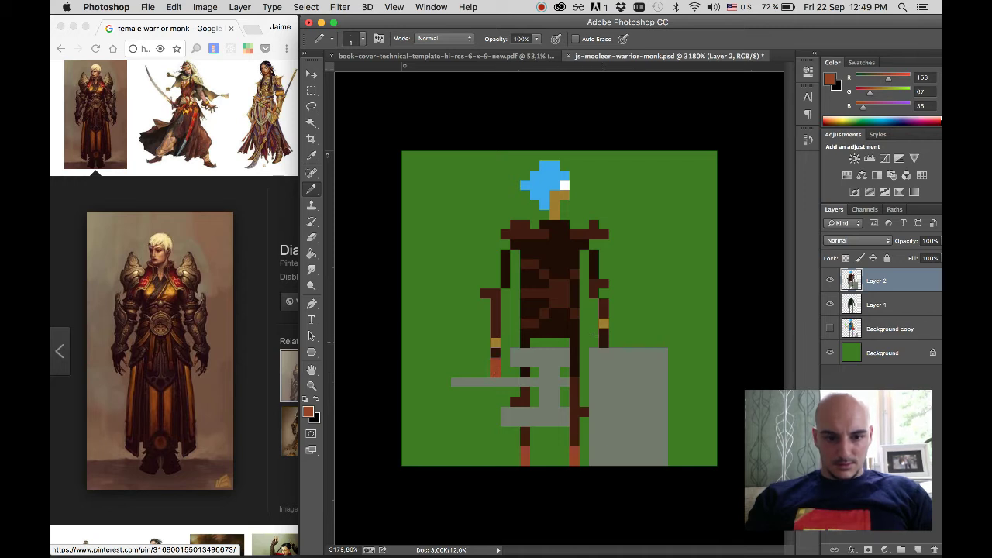
pyautogui.click(603, 342)
pyautogui.click(495, 352)
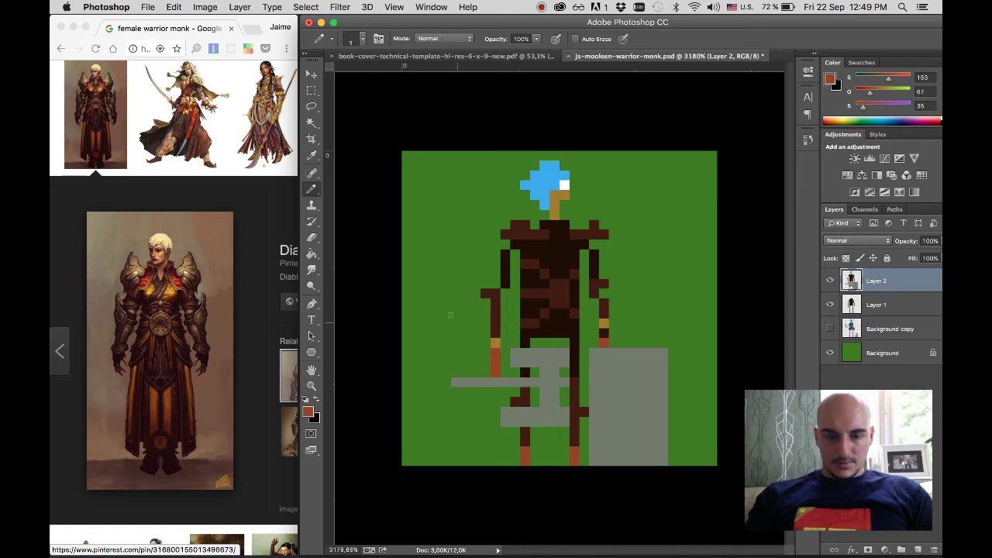
# - Change the foreground colour to a lighter red with hue 8° and brightness 90%
pyautogui.scroll(-3, 451, 315)
pyautogui.scroll(2, 450, 315)
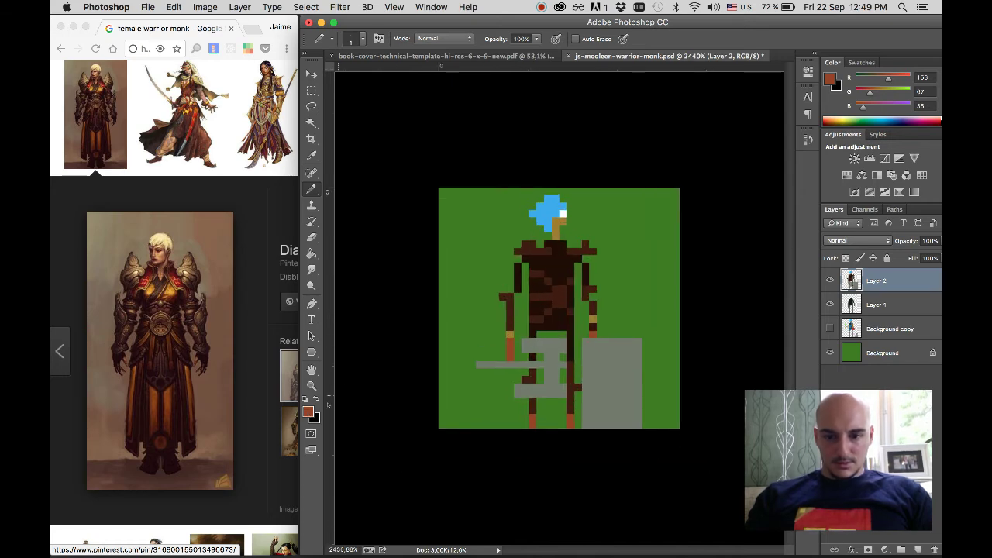
pyautogui.click(308, 411)
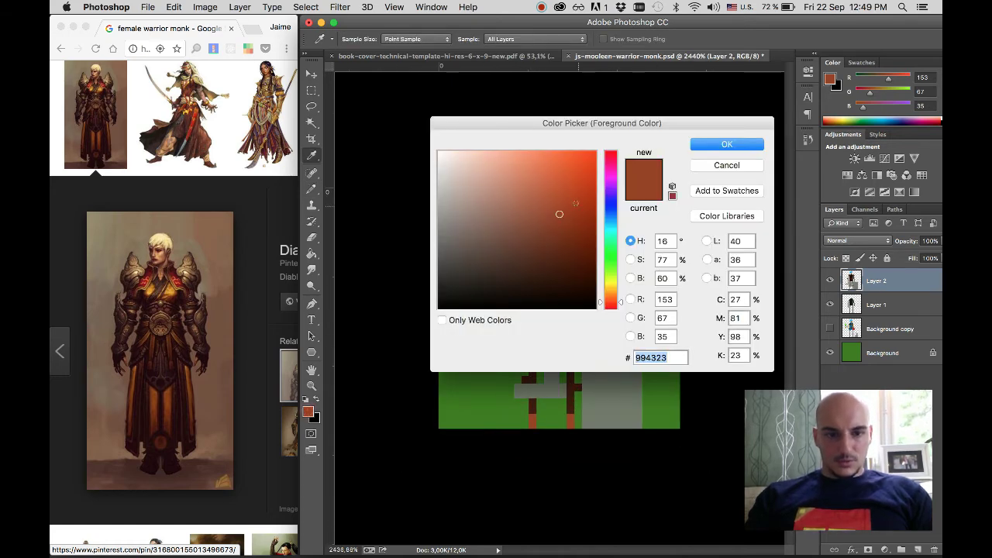
pyautogui.doubleClick(663, 278)
pyautogui.write('80')
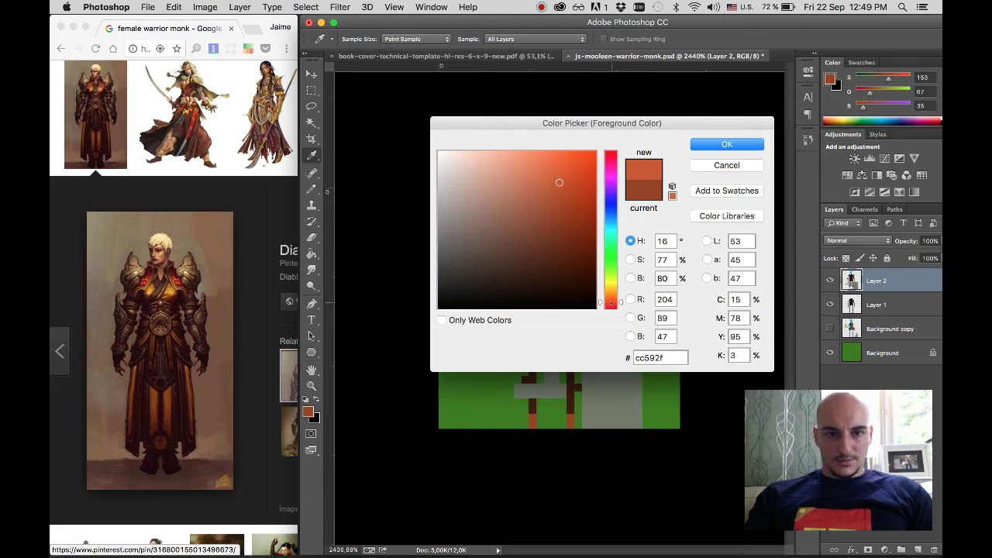
pyautogui.moveTo(611, 303); pyautogui.dragTo(610, 305)
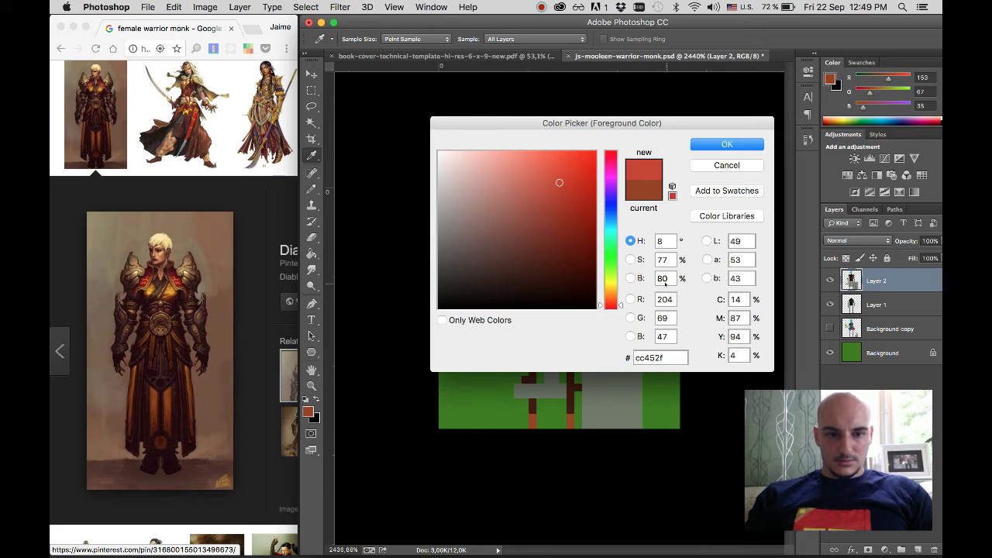
pyautogui.write('90')
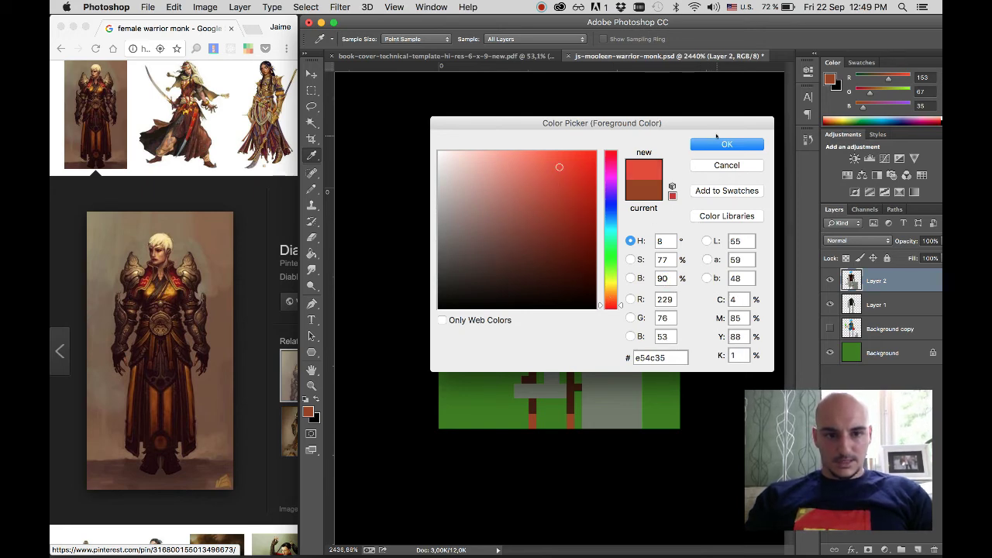
pyautogui.click(722, 141)
# - Paint both feet and the hand above the large grey block in the light red
pyautogui.click(532, 424)
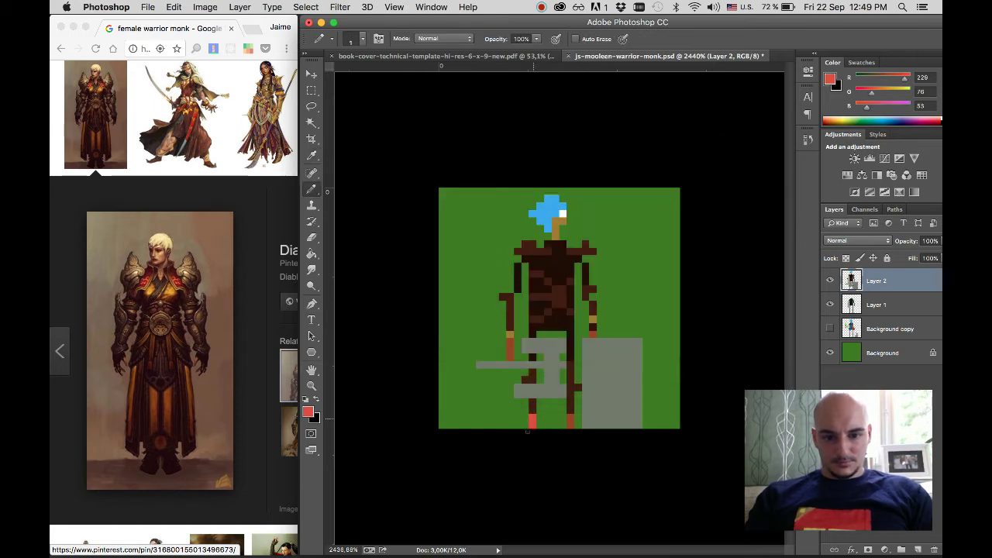
pyautogui.click(570, 421)
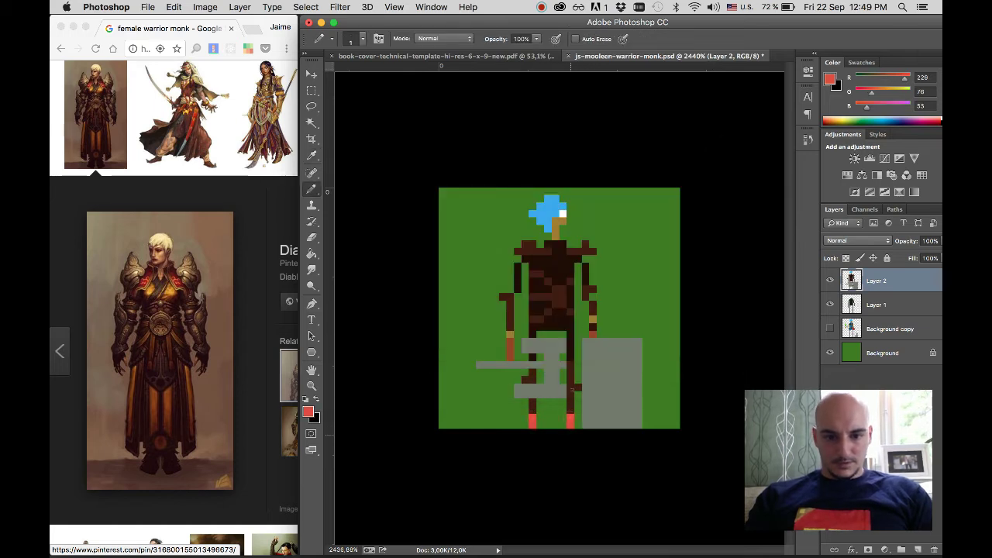
pyautogui.click(593, 334)
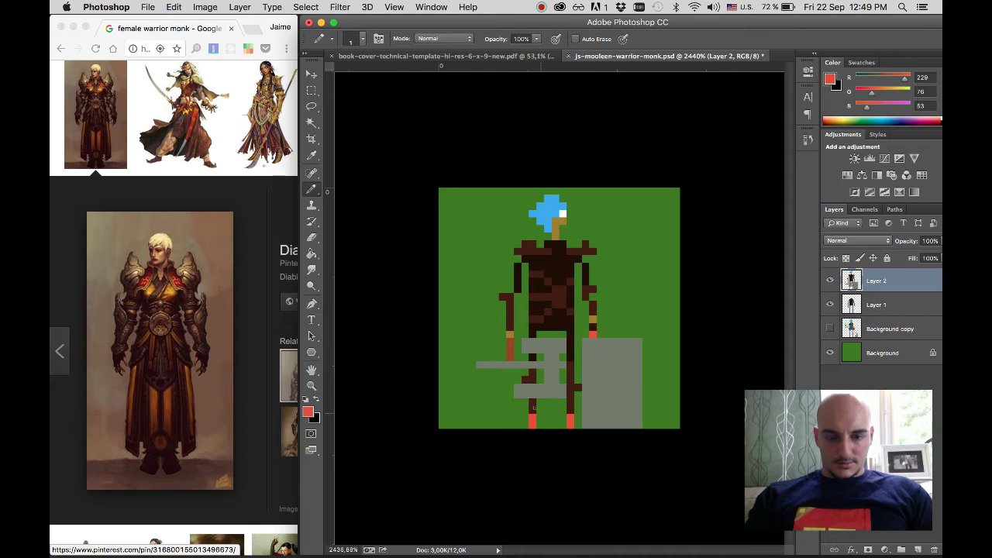
# - Make the foreground red more saturated, RGB 229, 46, 18
pyautogui.click(308, 412)
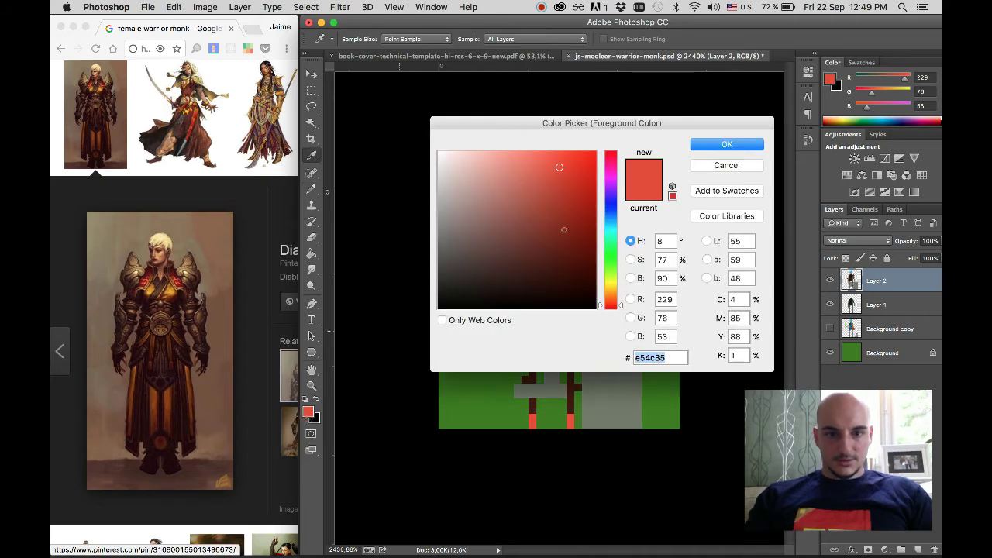
pyautogui.click(584, 151)
pyautogui.moveTo(584, 151); pyautogui.dragTo(583, 166)
pyautogui.click(702, 145)
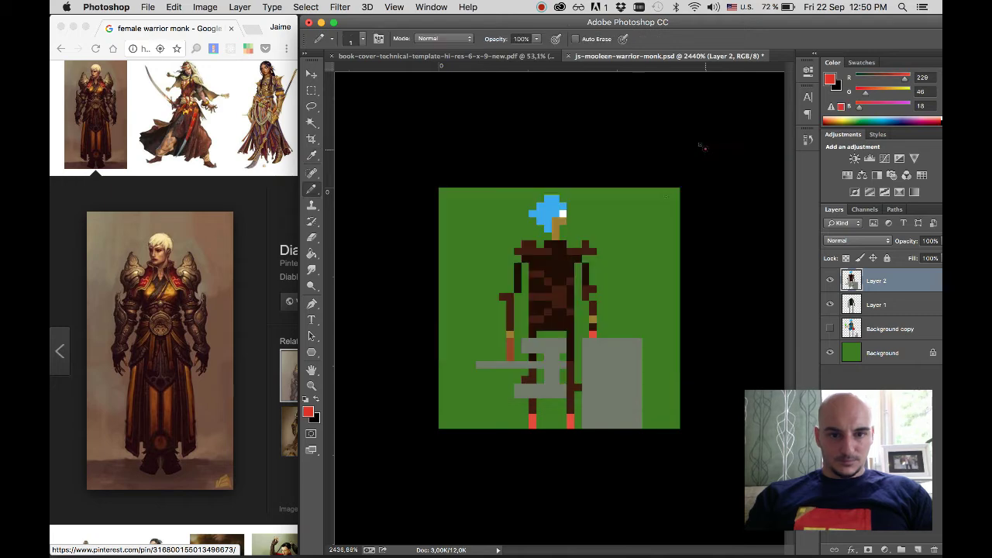
# - Repaint both feet and the hand on the thin grey handle in the saturated red
pyautogui.click(532, 423)
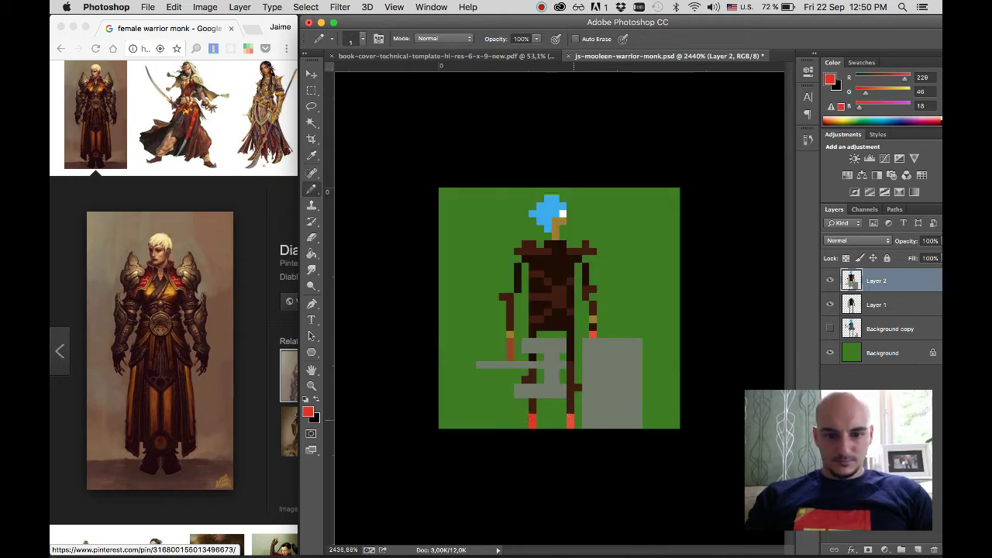
pyautogui.click(572, 422)
pyautogui.click(509, 346)
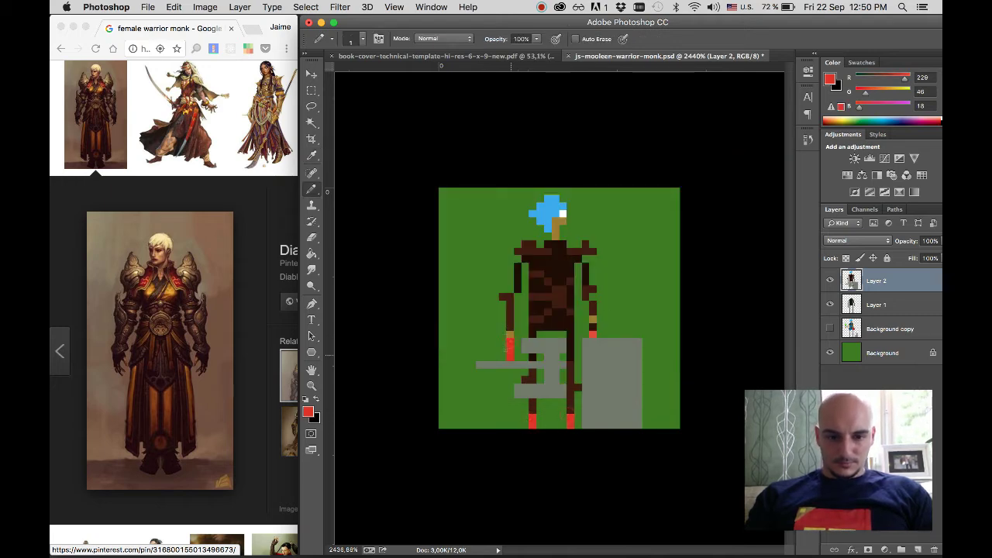
# - Lower the foreground red's brightness to 70% and repaint both feet and both hands with it
pyautogui.click(307, 412)
pyautogui.doubleClick(663, 278)
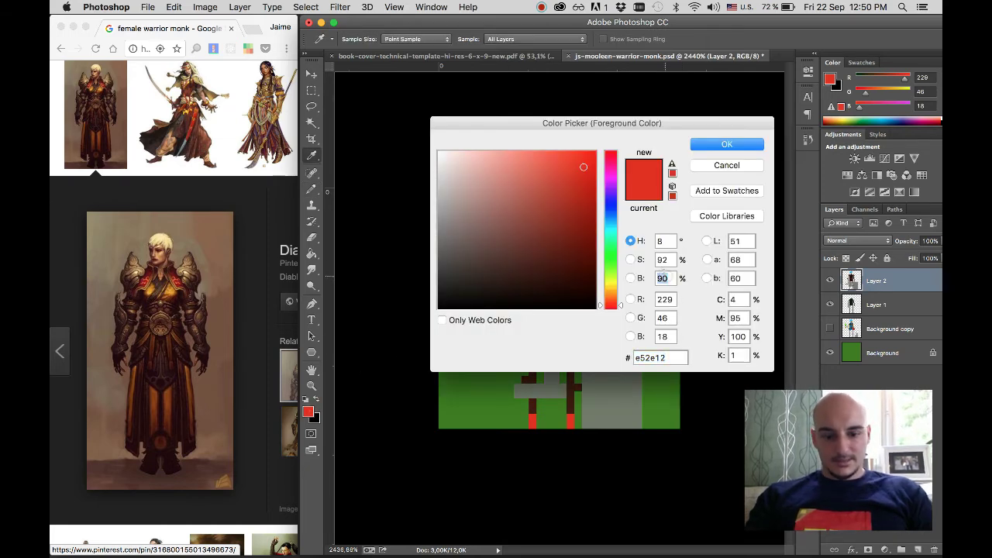
pyautogui.write('70')
pyautogui.click(727, 144)
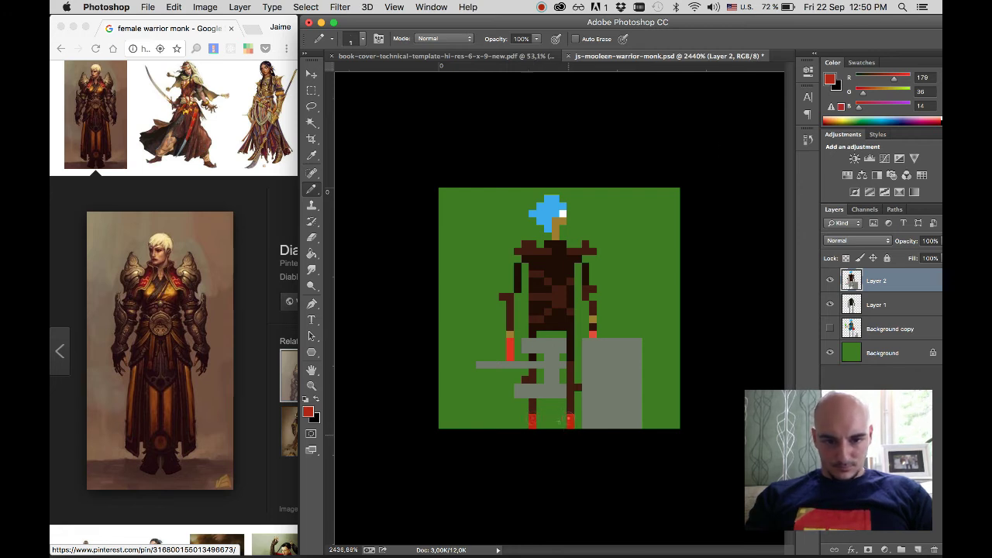
pyautogui.moveTo(508, 351); pyautogui.dragTo(507, 338)
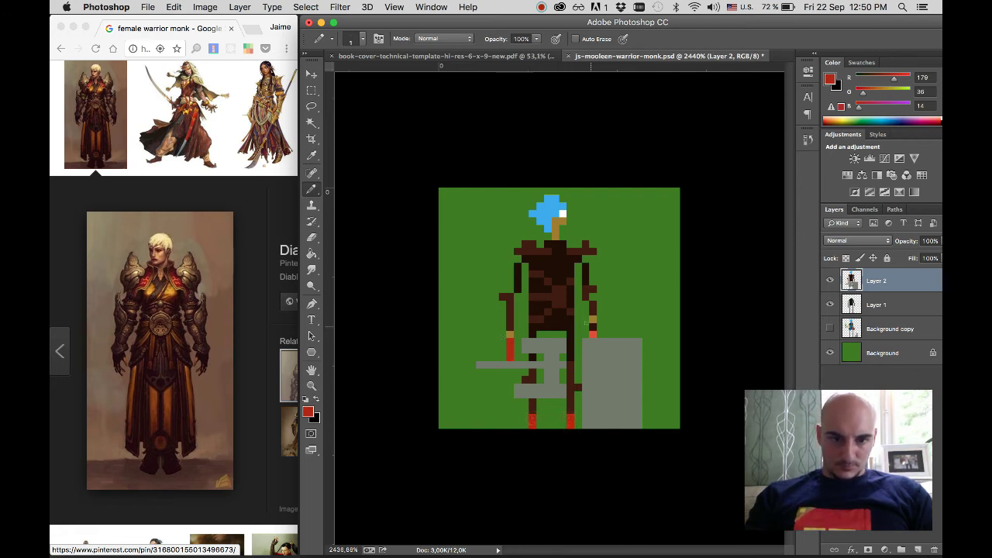
pyautogui.click(592, 330)
# - Try a red accent pixel on top of each shoulder and erase both
pyautogui.click(524, 236)
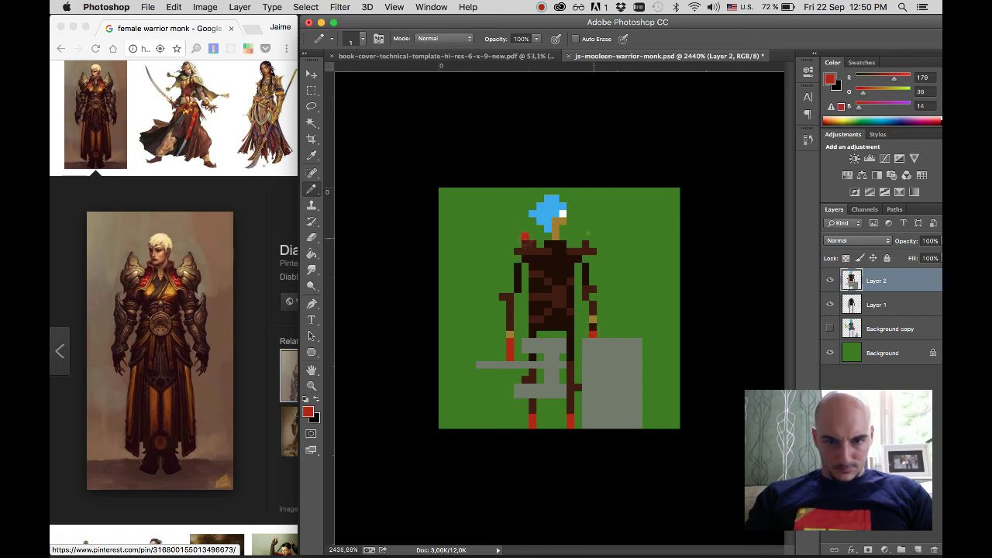
pyautogui.click(585, 237)
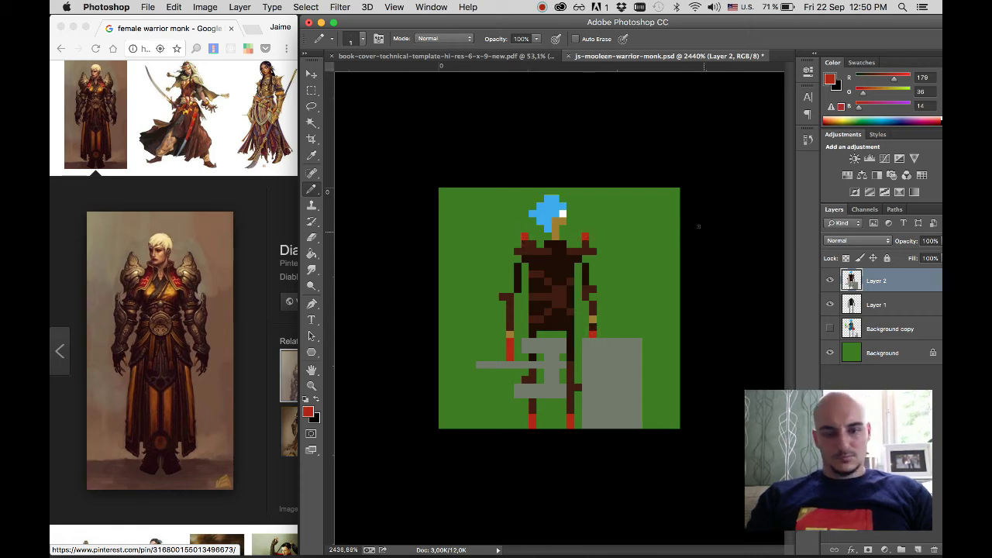
pyautogui.press('e')
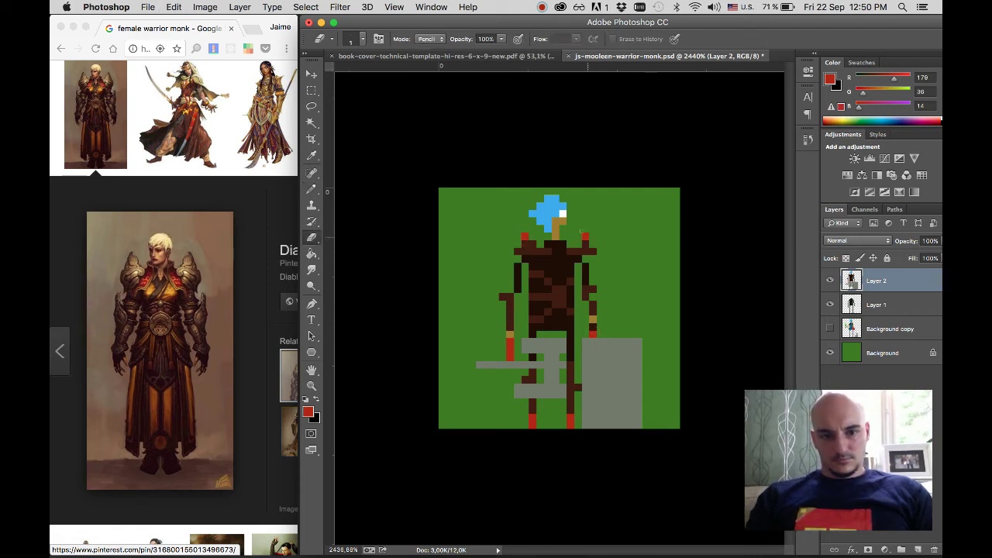
pyautogui.click(585, 236)
pyautogui.click(524, 237)
pyautogui.press('b')
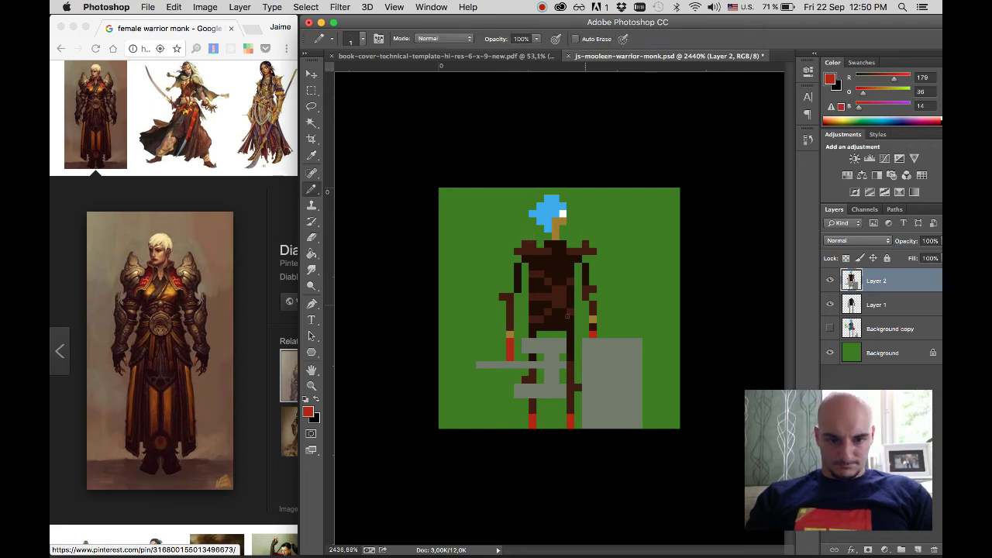
# - Try breaking up the torso's lighter brown band with a pixel of the sampled dark brown, and undo it
pyautogui.scroll(3, 562, 302)
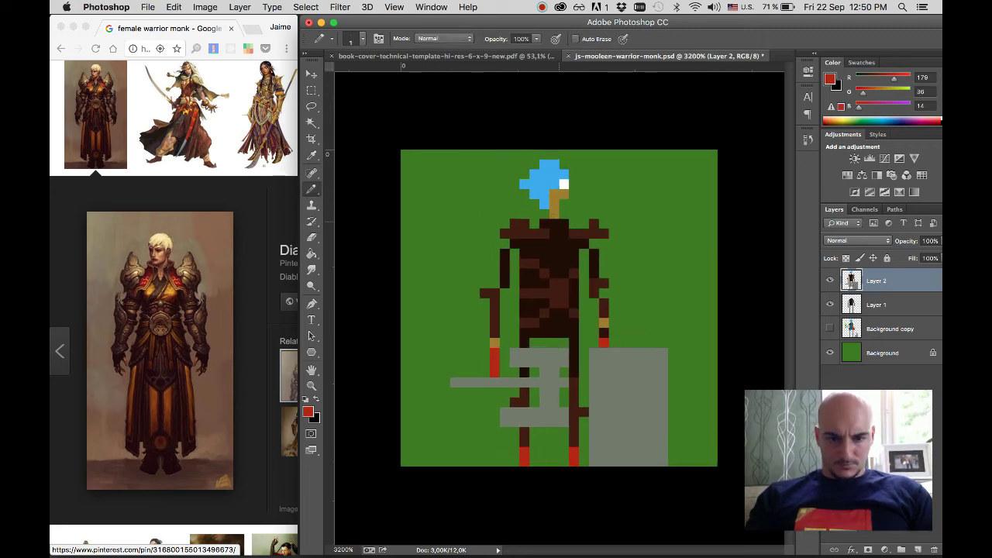
pyautogui.scroll(-2, 562, 303)
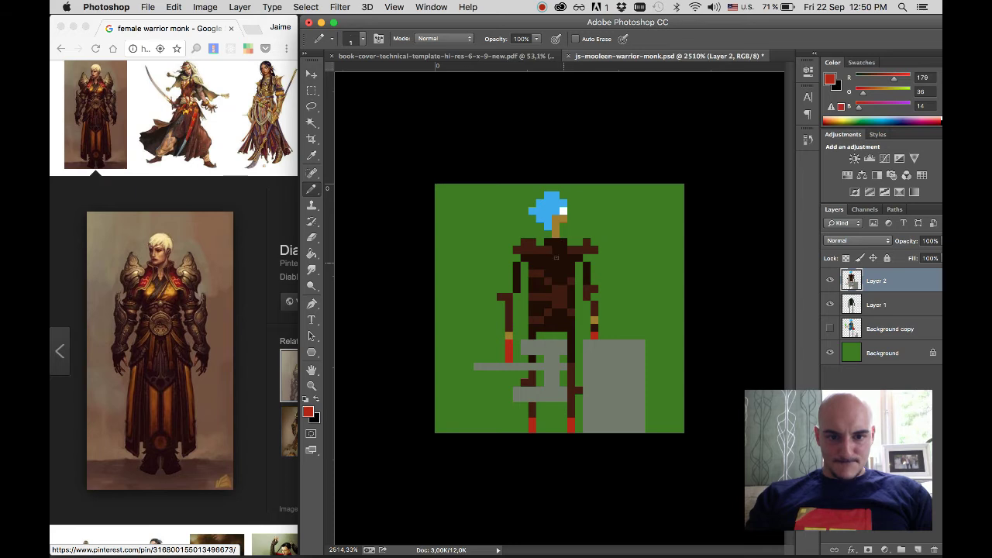
pyautogui.press('super+equal')
pyautogui.scroll(-1, 555, 257)
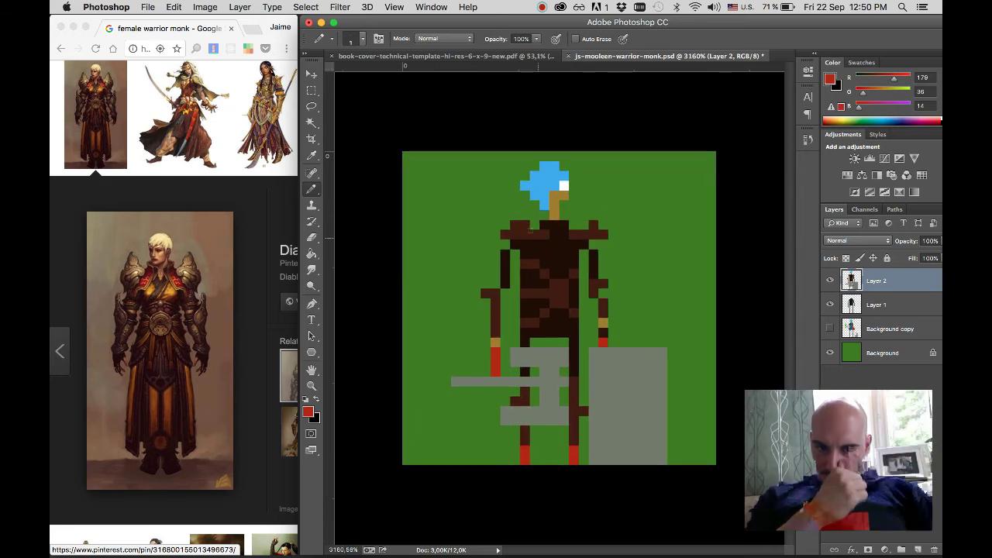
pyautogui.keyDown('alt'); pyautogui.click(552, 253); pyautogui.keyUp('alt')
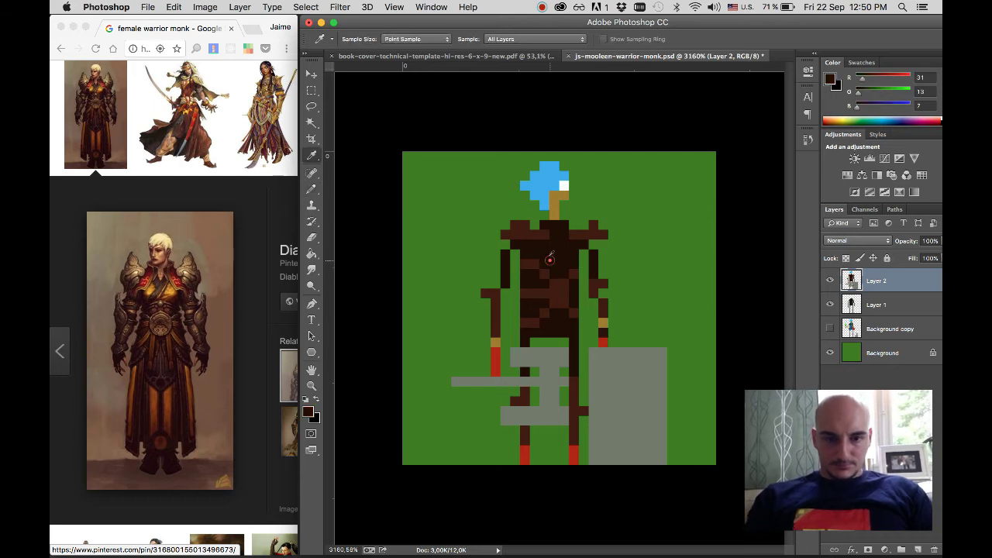
pyautogui.click(564, 293)
pyautogui.click(561, 294)
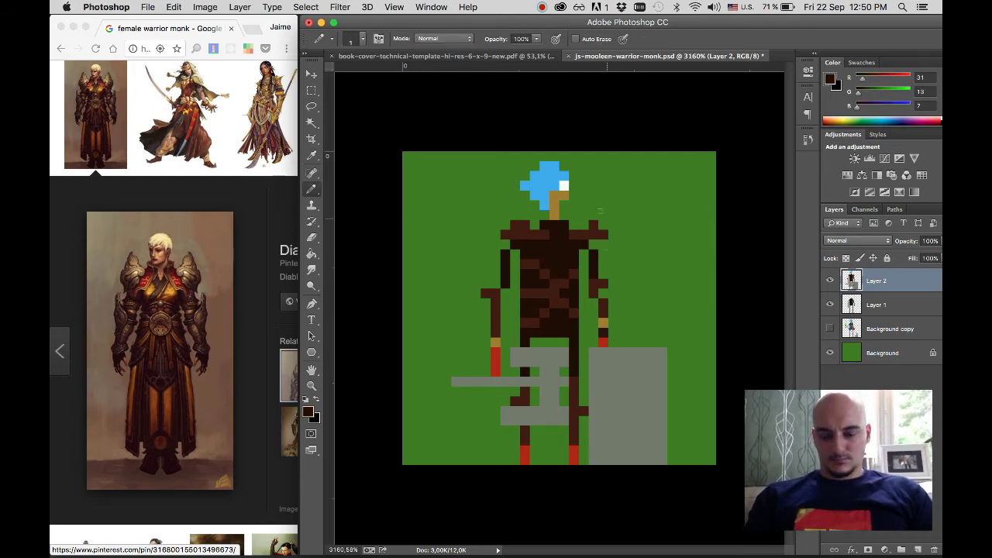
pyautogui.press('super+z')
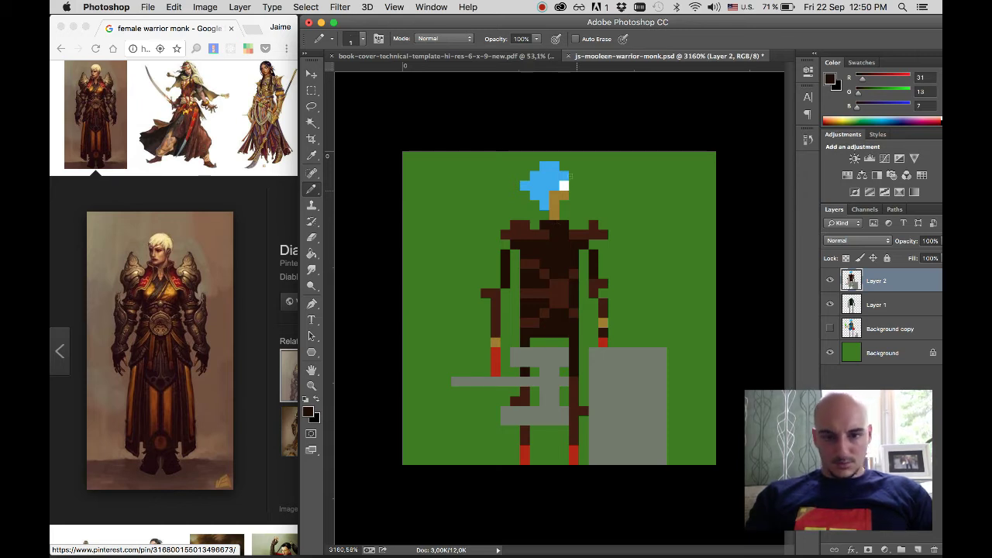
# - Sample the armour's lighter brown and add a spike pixel above each shoulder and one outside the shoulder over the handle arm
pyautogui.scroll(-3, 572, 166)
pyautogui.scroll(-1, 572, 166)
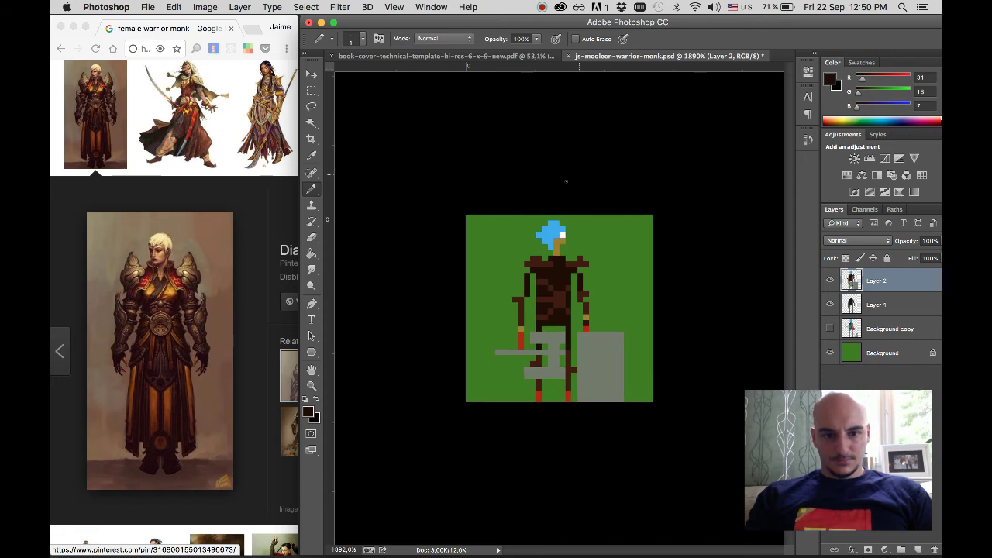
pyautogui.scroll(3, 567, 182)
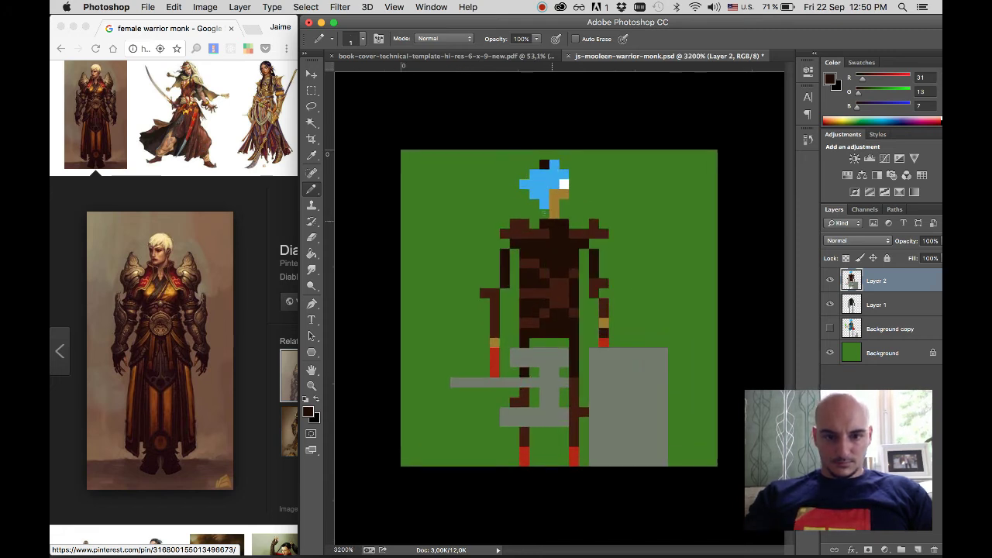
pyautogui.keyDown('alt'); pyautogui.click(547, 230); pyautogui.keyUp('alt')
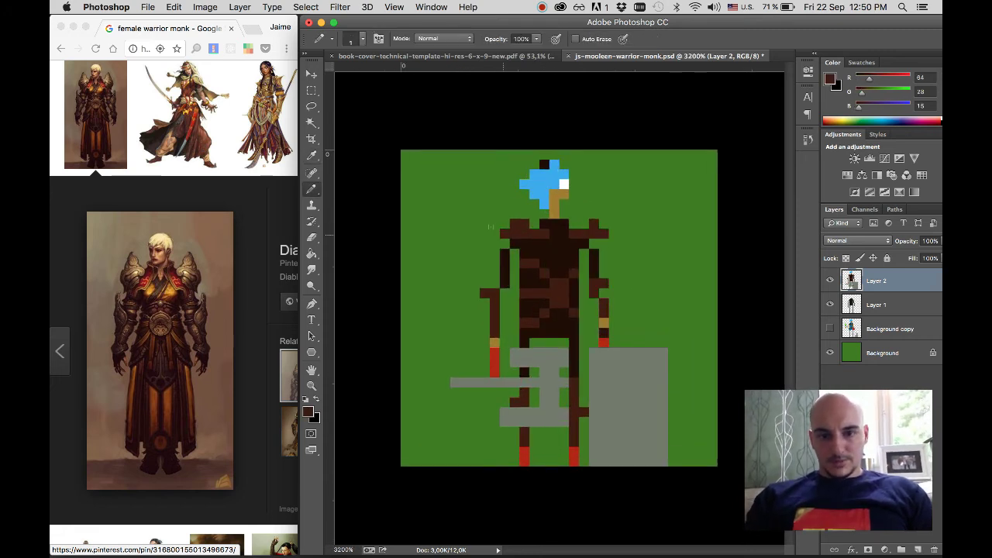
pyautogui.click(495, 234)
pyautogui.click(514, 214)
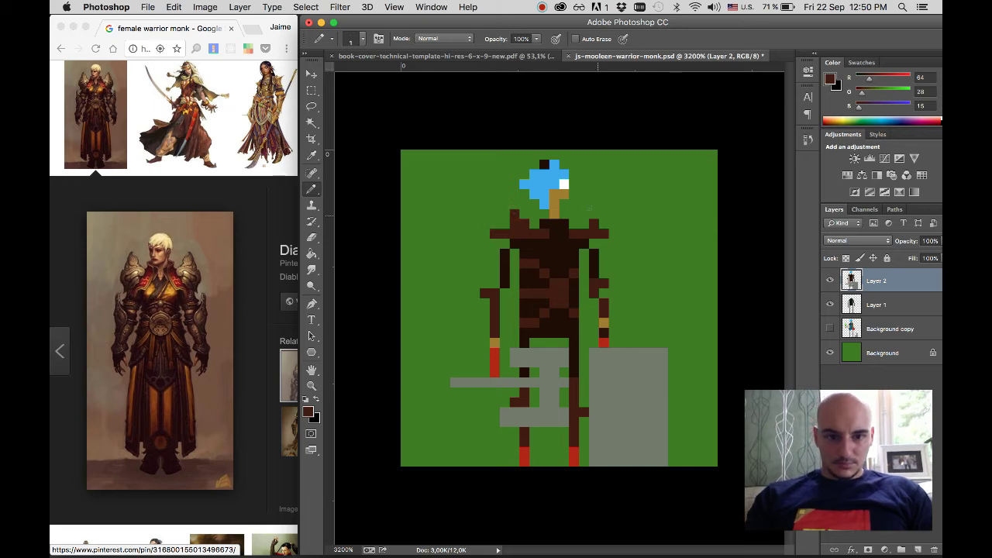
pyautogui.click(594, 215)
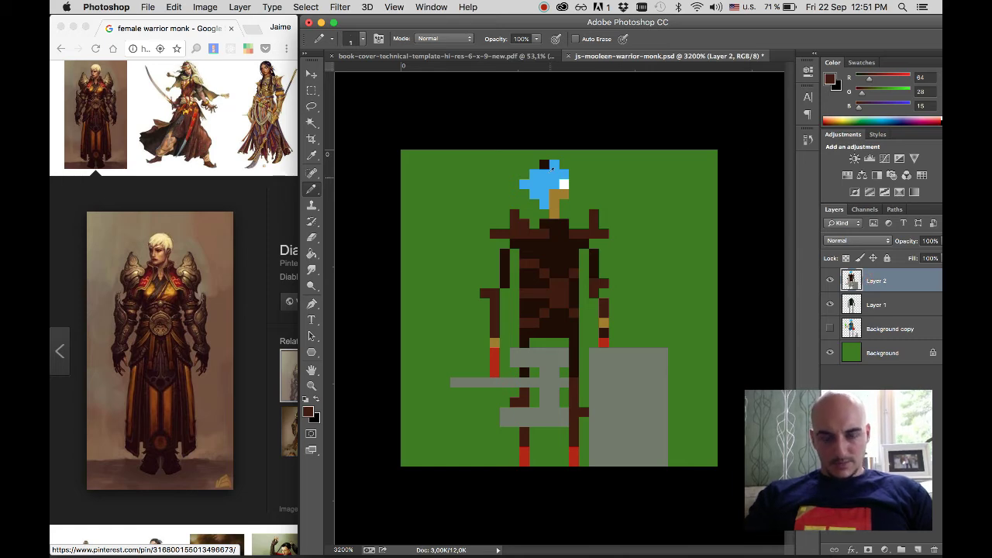
# - Sample the hair's blue, lower its brightness to 30%, and paint the top row of the hair with it
pyautogui.keyDown('alt'); pyautogui.click(549, 166); pyautogui.keyUp('alt')
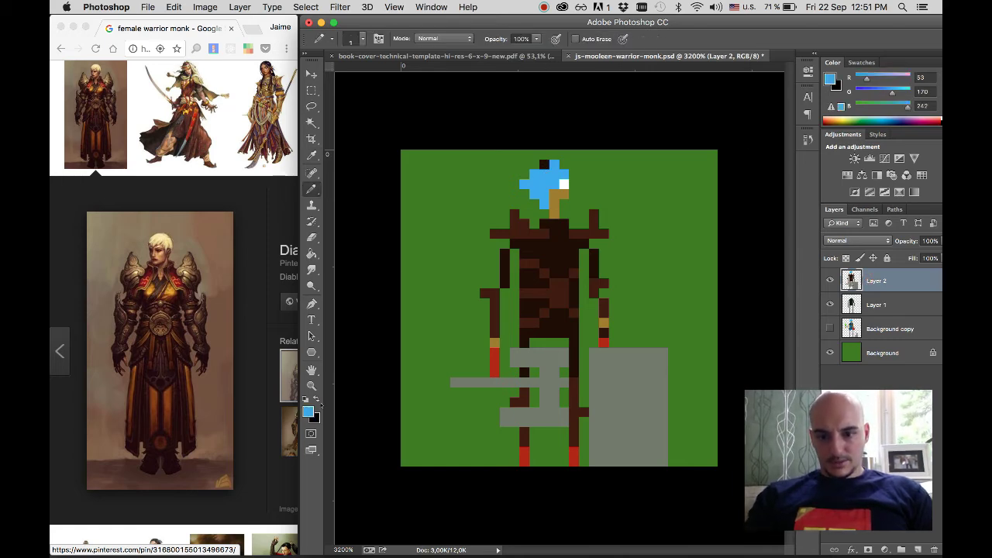
pyautogui.click(307, 410)
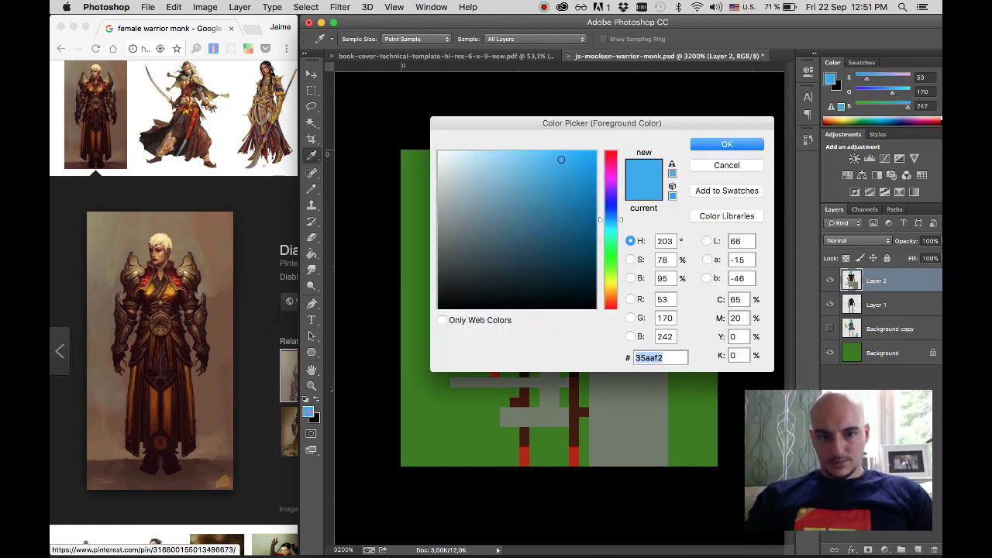
pyautogui.click(664, 278)
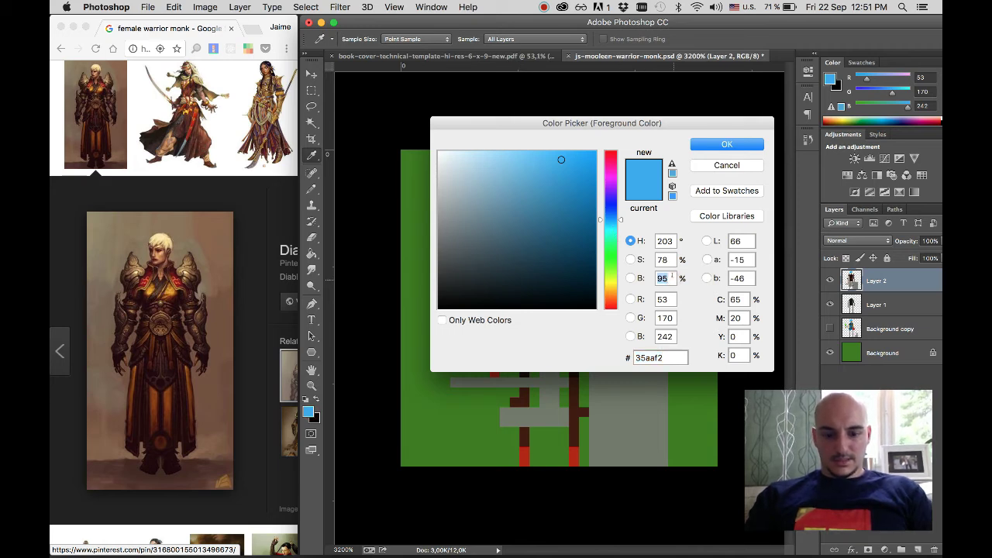
pyautogui.write('30')
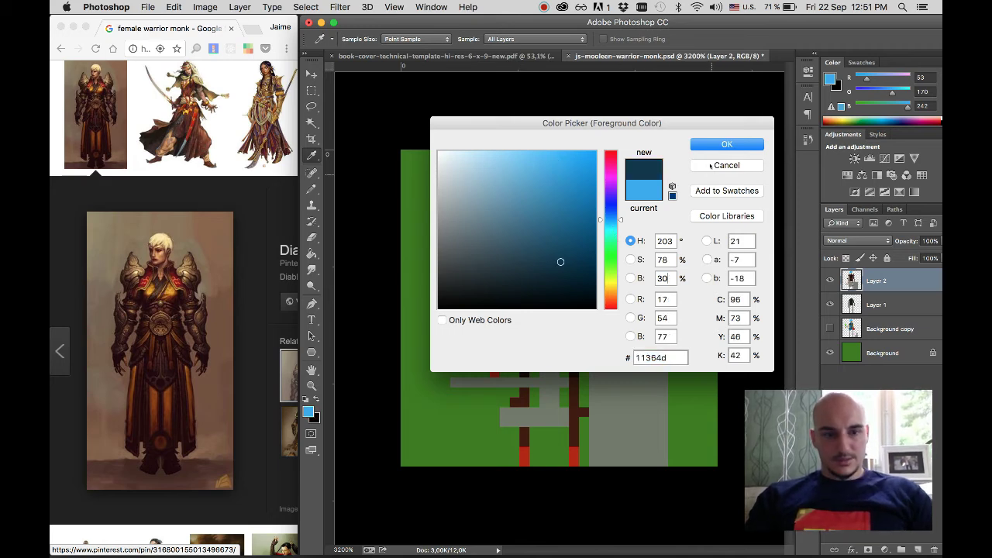
pyautogui.click(721, 145)
pyautogui.click(552, 165)
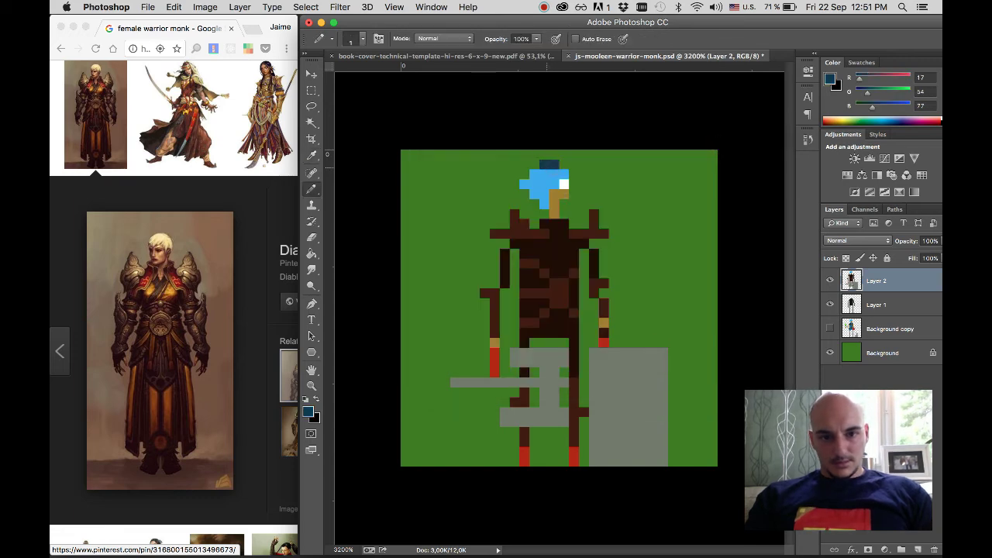
# - Paint the rest of the hair dark blue with a strand falling onto the chest, and erase the pixel sticking out behind the head
pyautogui.moveTo(545, 173)
pyautogui.mouseDown()
pyautogui.moveTo(545, 195)
pyautogui.moveTo(534, 174)
pyautogui.moveTo(564, 174)
pyautogui.moveTo(533, 203)
pyautogui.moveTo(545, 246)
pyautogui.mouseUp()
pyautogui.click(545, 205)
pyautogui.click(525, 183)
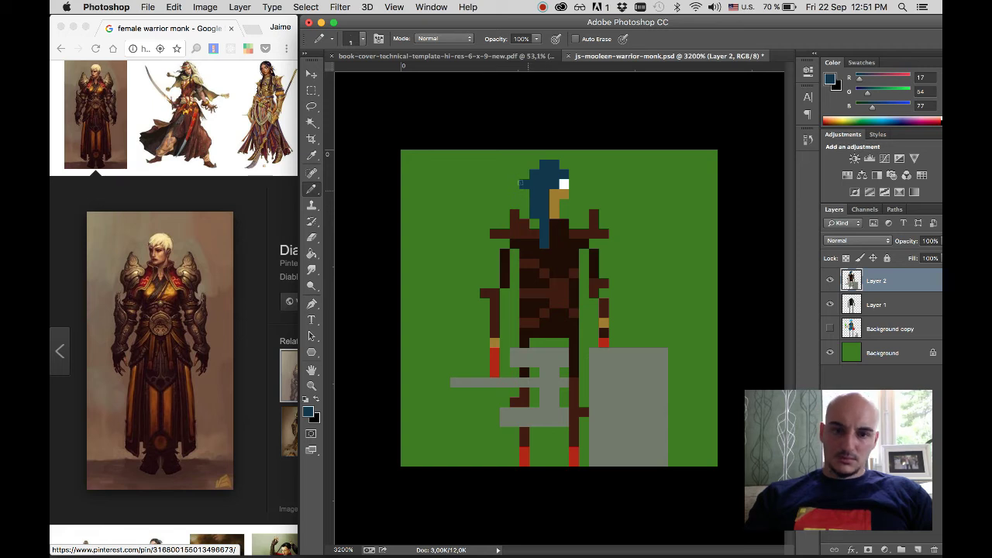
pyautogui.press('e')
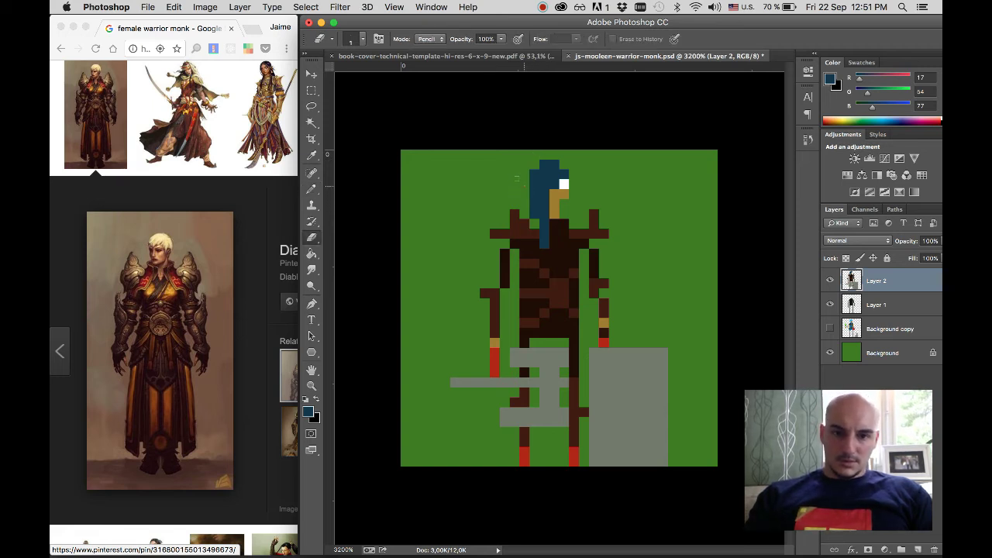
pyautogui.click(534, 174)
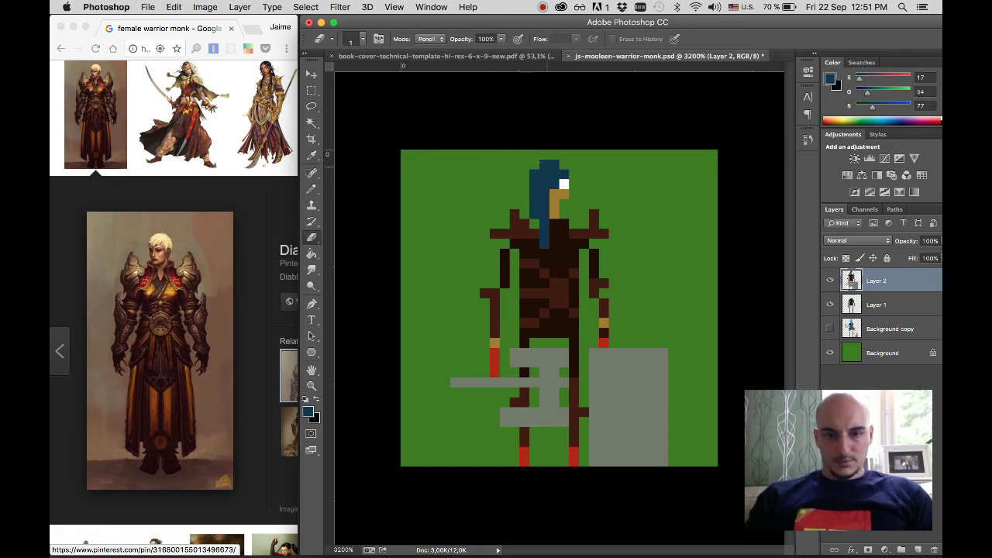
pyautogui.press('b')
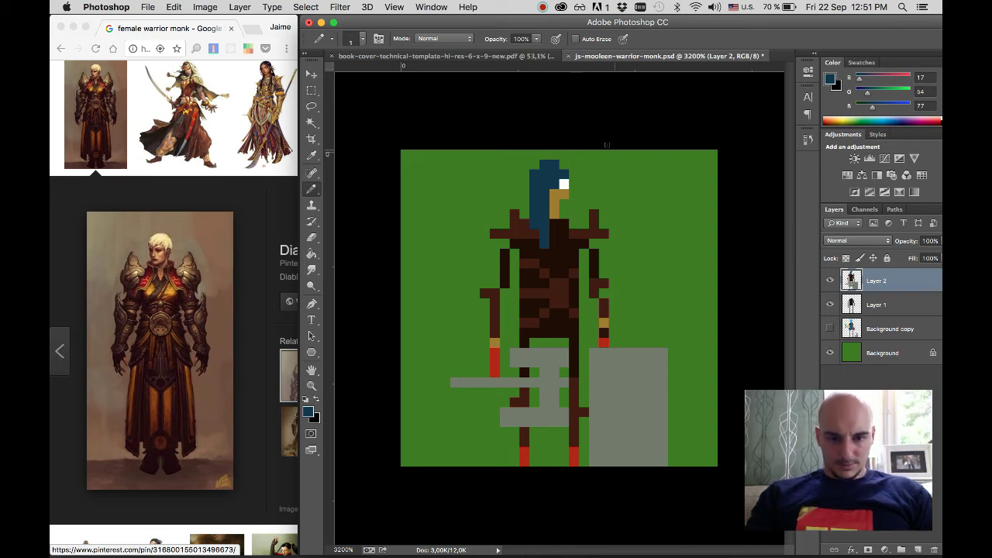
# - Sample the anvil's grey, lower its brightness to 20%, and paint the anvil's bottom and top rows with it
pyautogui.scroll(-2, 592, 186)
pyautogui.scroll(2, 697, 233)
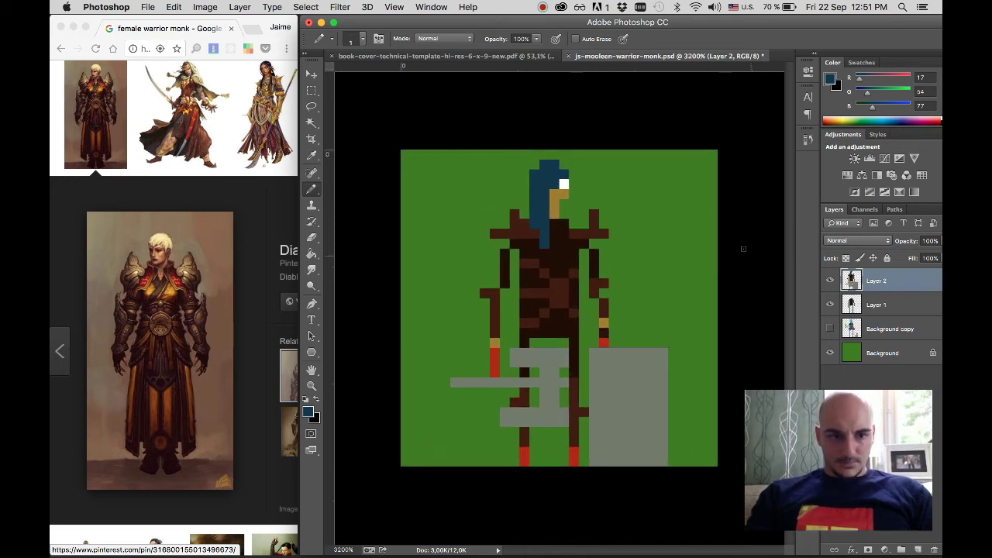
pyautogui.press('i')
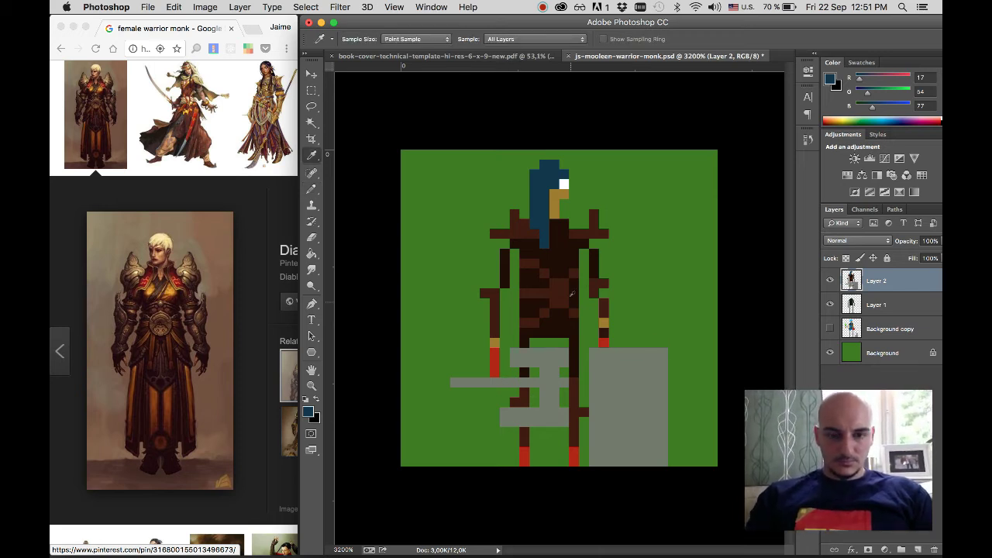
pyautogui.scroll(-2, 566, 258)
pyautogui.scroll(2, 565, 258)
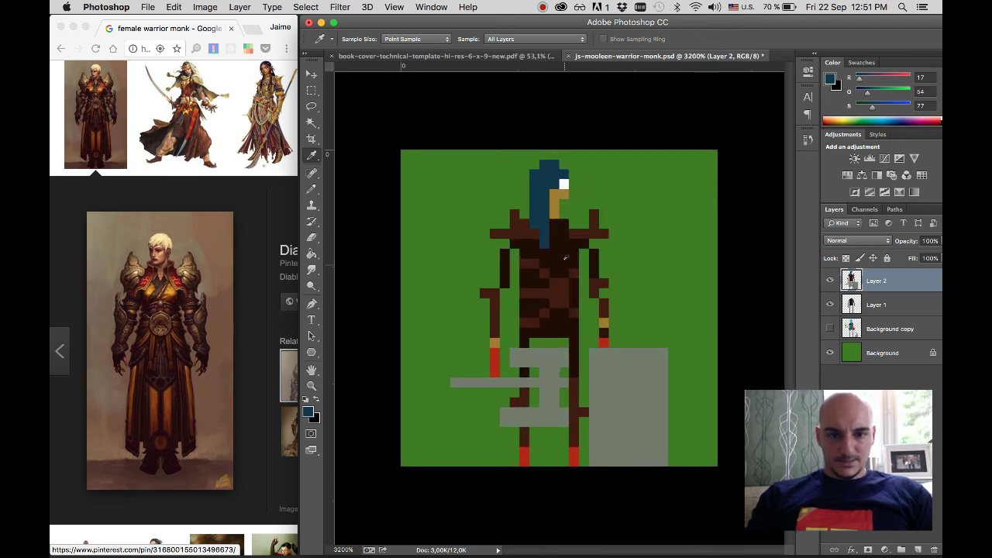
pyautogui.click(539, 346)
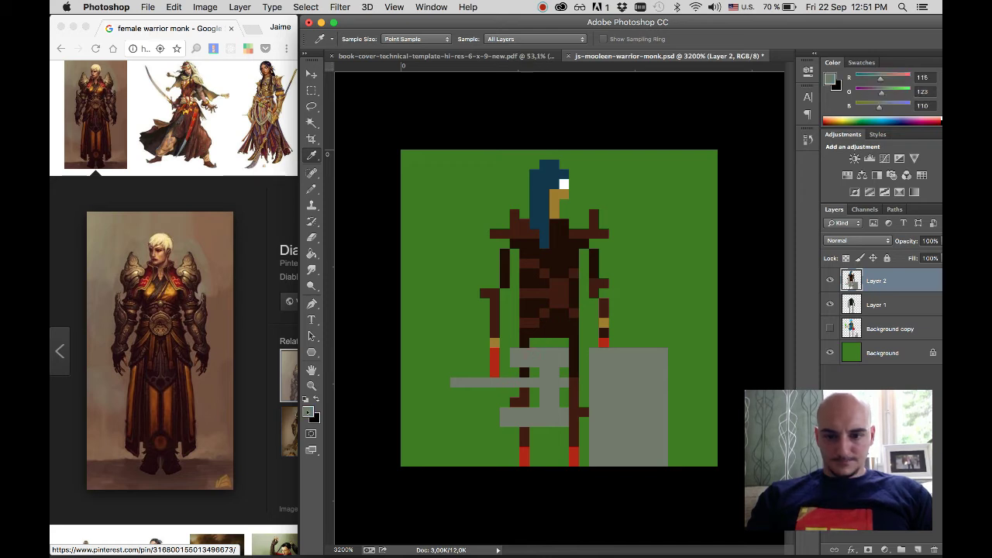
pyautogui.click(308, 412)
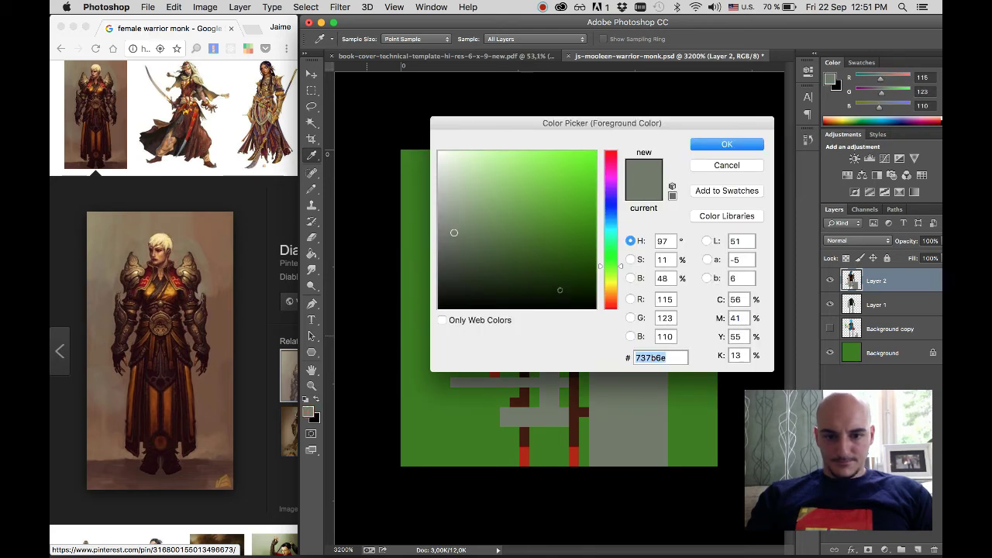
pyautogui.click(662, 241)
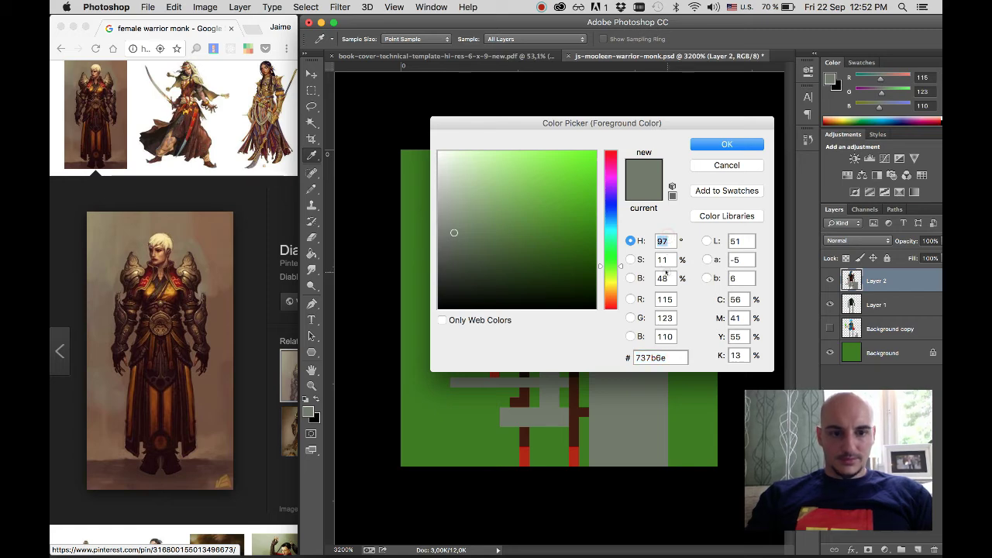
pyautogui.click(662, 278)
pyautogui.write('20')
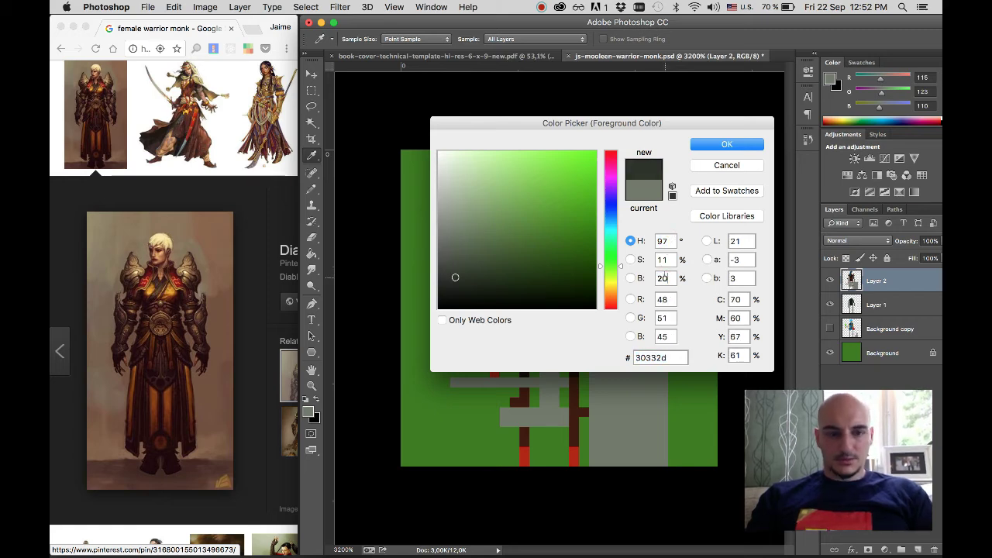
pyautogui.click(727, 144)
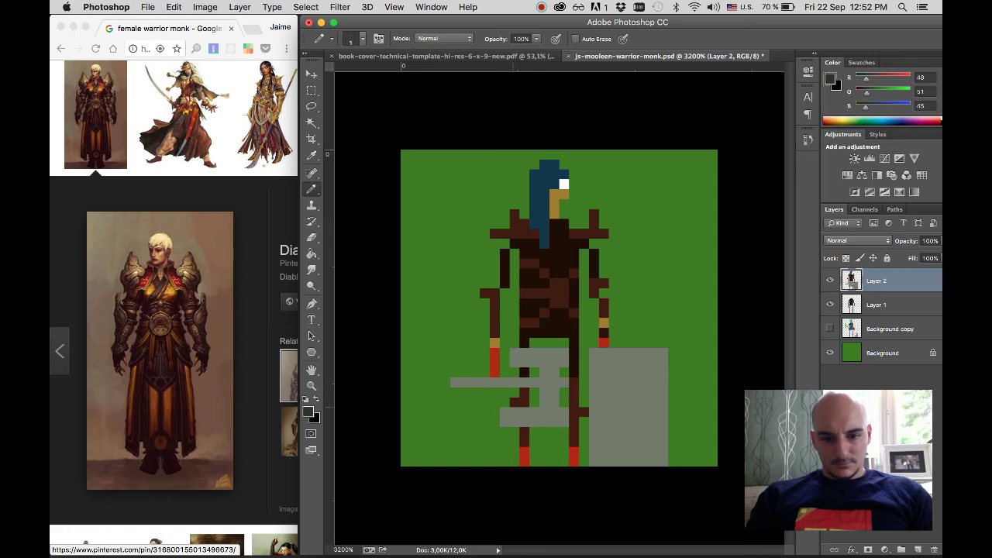
pyautogui.click(505, 422)
pyautogui.moveTo(505, 422); pyautogui.dragTo(564, 422)
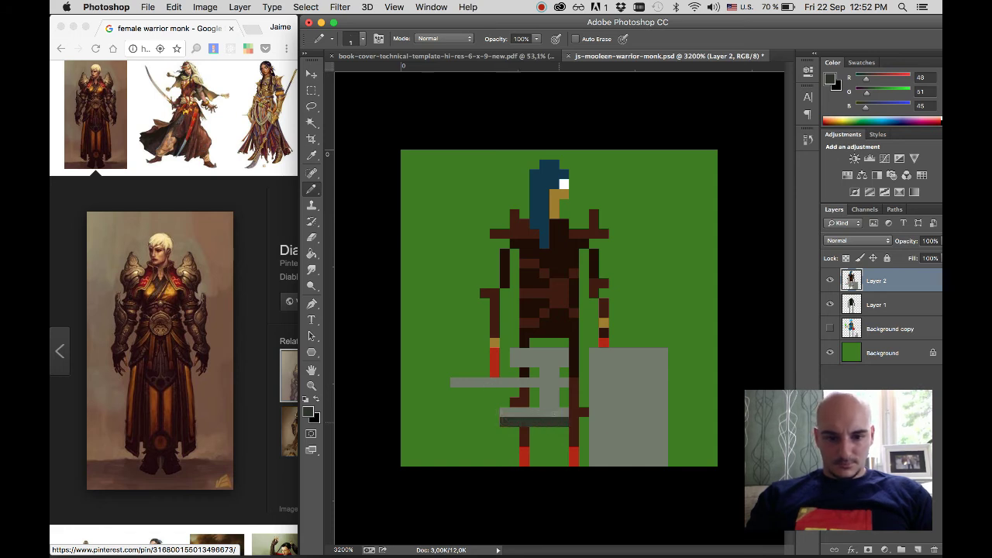
pyautogui.moveTo(512, 352); pyautogui.dragTo(567, 354)
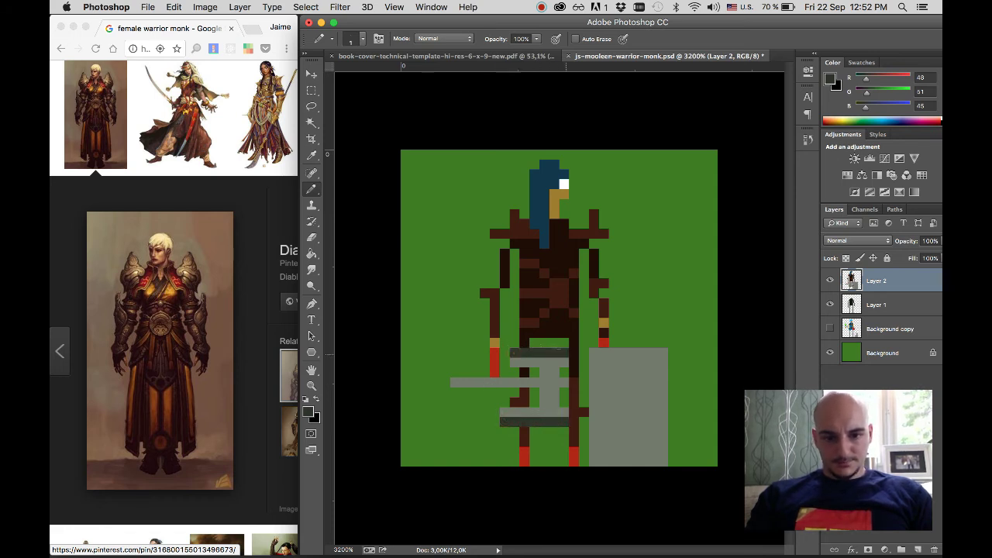
# - Set the grey's brightness to 40% and repaint the anvil's middle part between its dark top and bottom rows
pyautogui.click(309, 414)
pyautogui.click(665, 277)
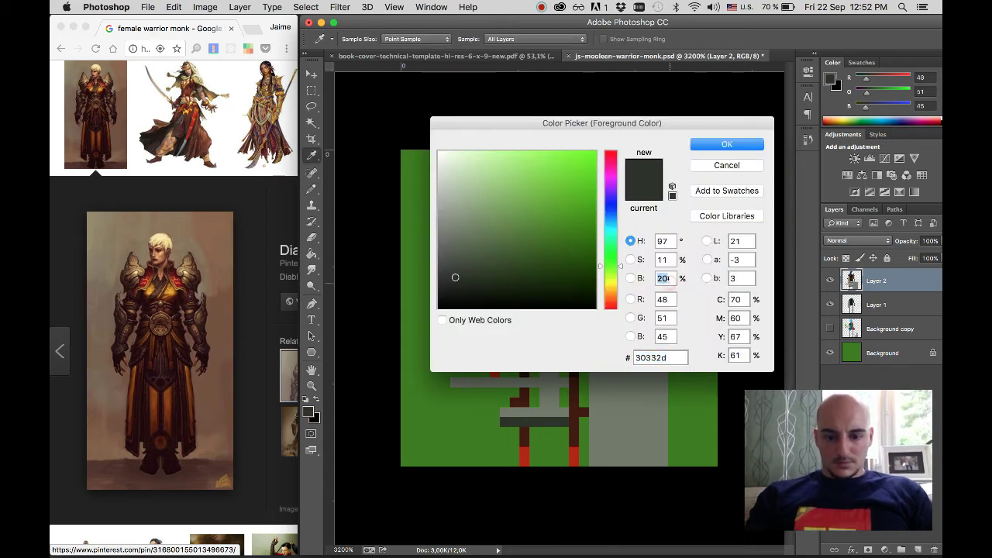
pyautogui.write('40')
pyautogui.click(725, 141)
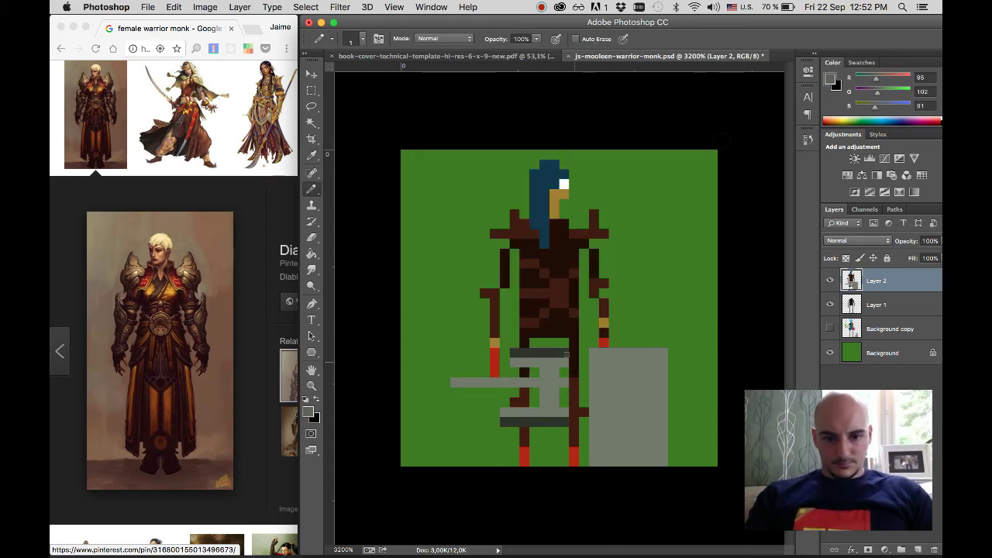
pyautogui.moveTo(548, 378)
pyautogui.mouseDown()
pyautogui.moveTo(508, 358)
pyautogui.moveTo(554, 354)
pyautogui.moveTo(548, 402)
pyautogui.moveTo(546, 392)
pyautogui.moveTo(541, 399)
pyautogui.moveTo(554, 406)
pyautogui.moveTo(499, 404)
pyautogui.mouseUp()
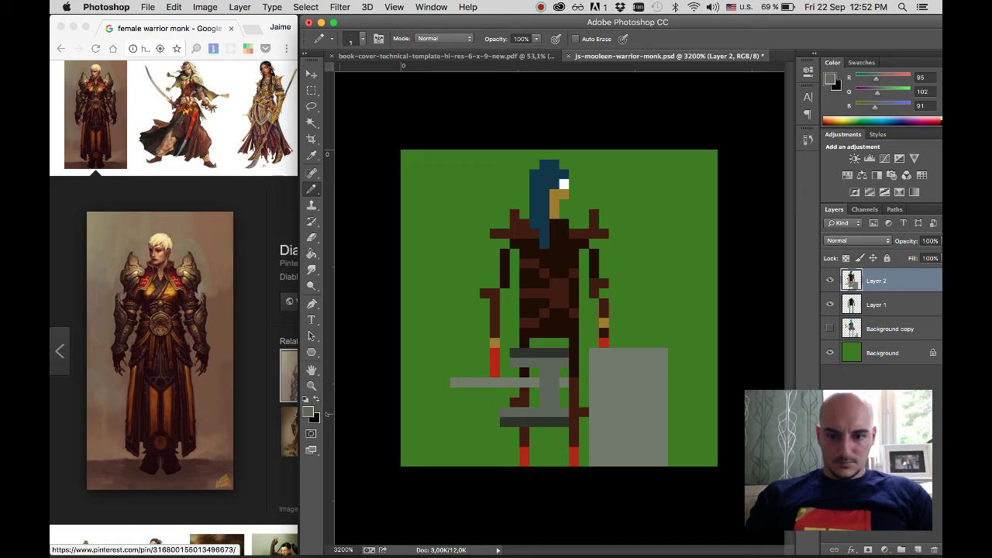
# - Set the grey's brightness to 80% and paint the horizontal blade on both sides of the anvil's stem, extending it one pixel over the leg
pyautogui.click(308, 412)
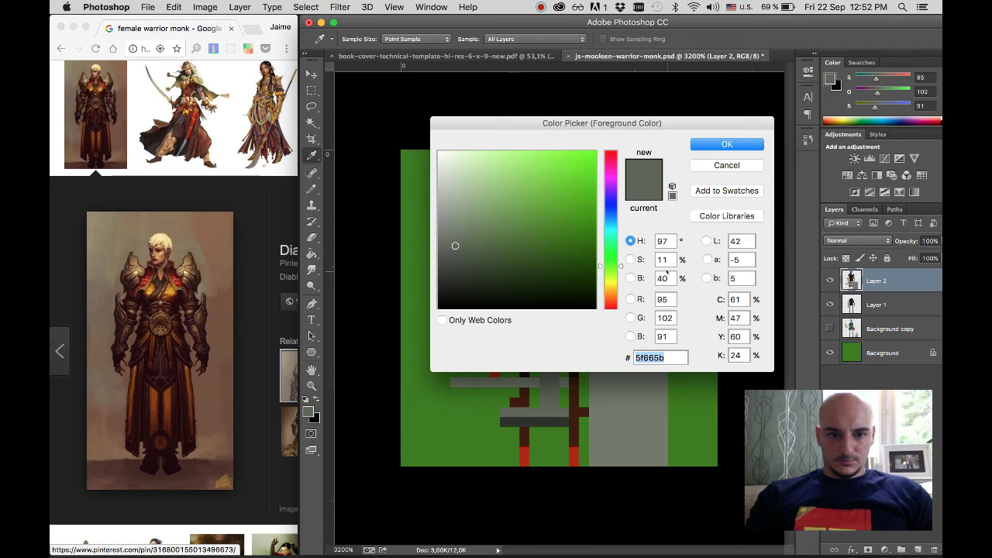
pyautogui.click(663, 278)
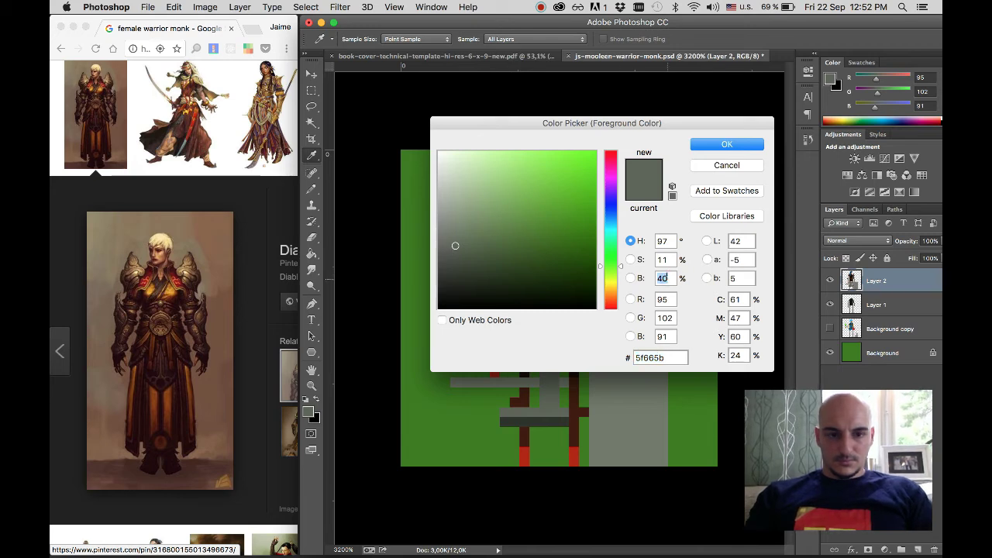
pyautogui.write('20')
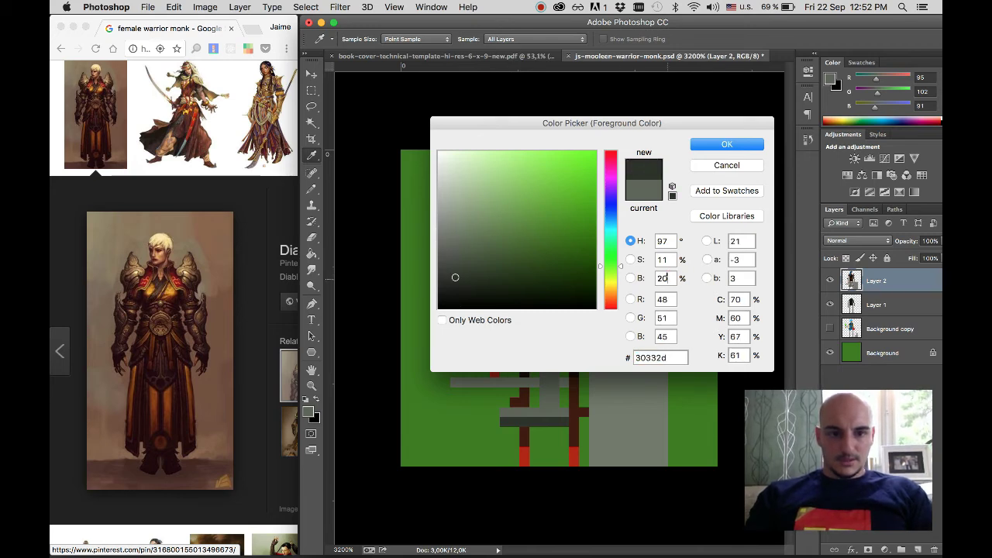
pyautogui.press('BackSpace')
pyautogui.write('80')
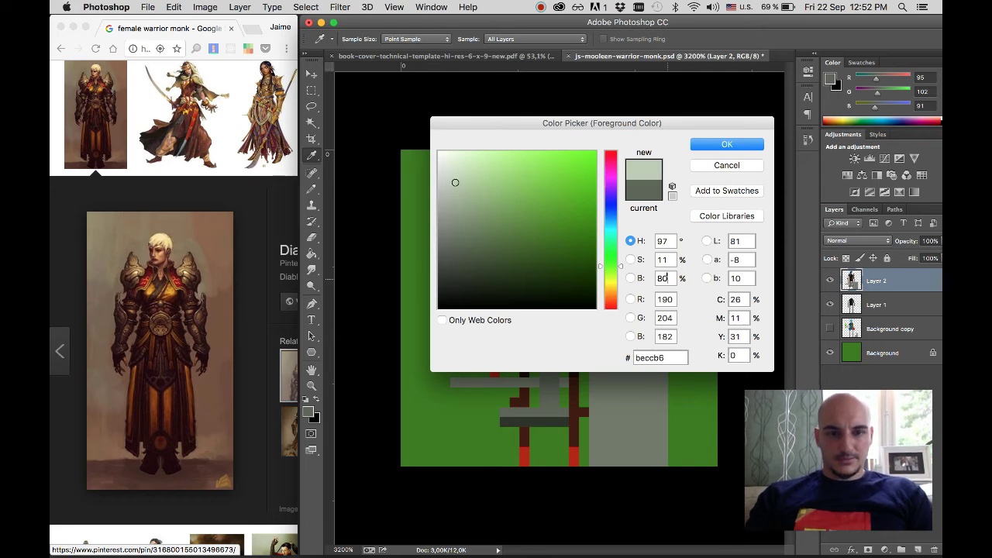
pyautogui.click(729, 144)
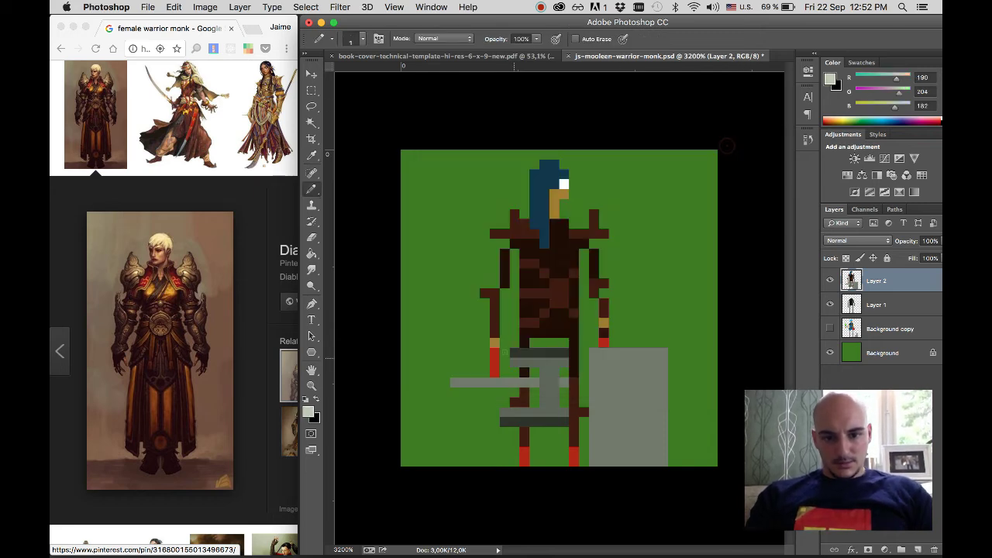
pyautogui.moveTo(455, 382); pyautogui.dragTo(565, 382)
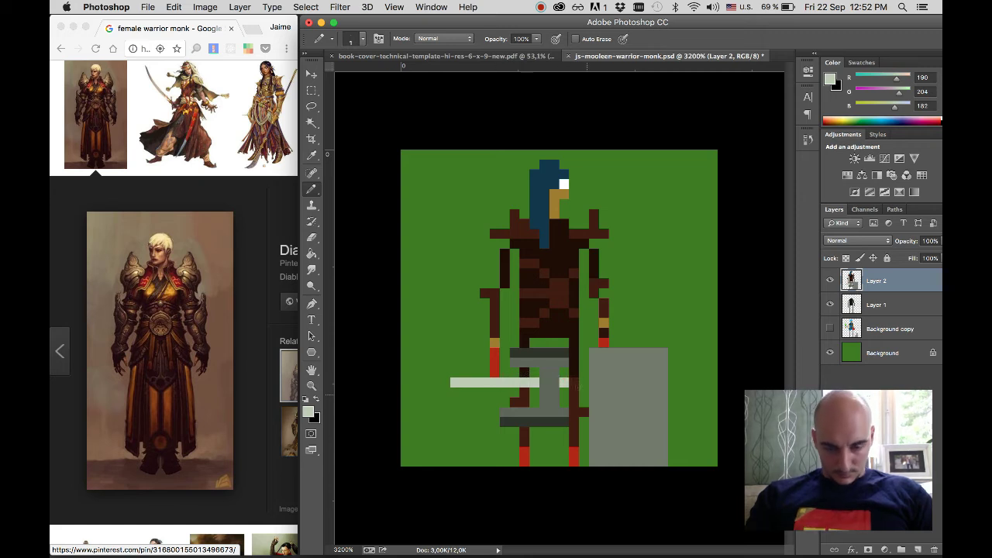
pyautogui.click(573, 383)
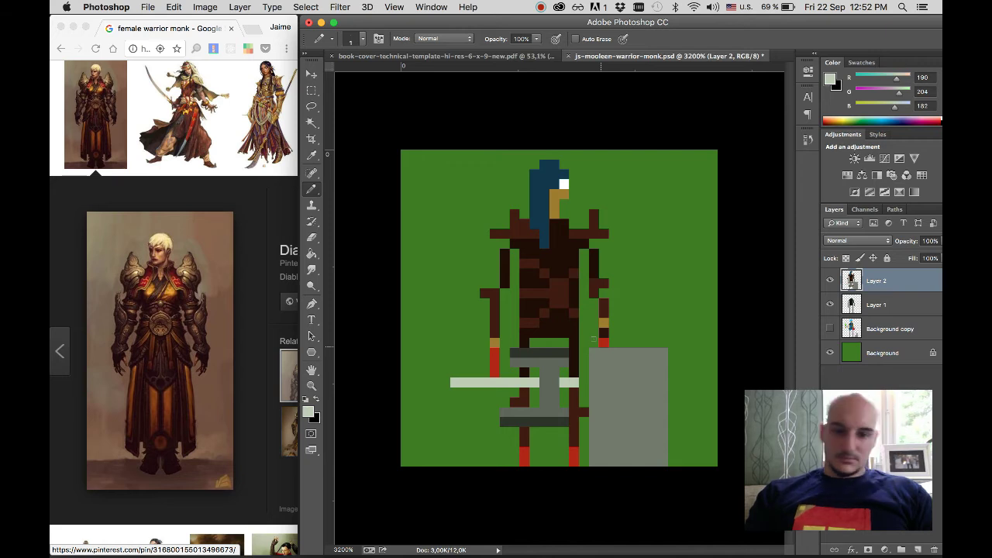
# - Sample the anvil's mid grey and widen the anvil's stem just above its base
pyautogui.press('i')
pyautogui.click(541, 399)
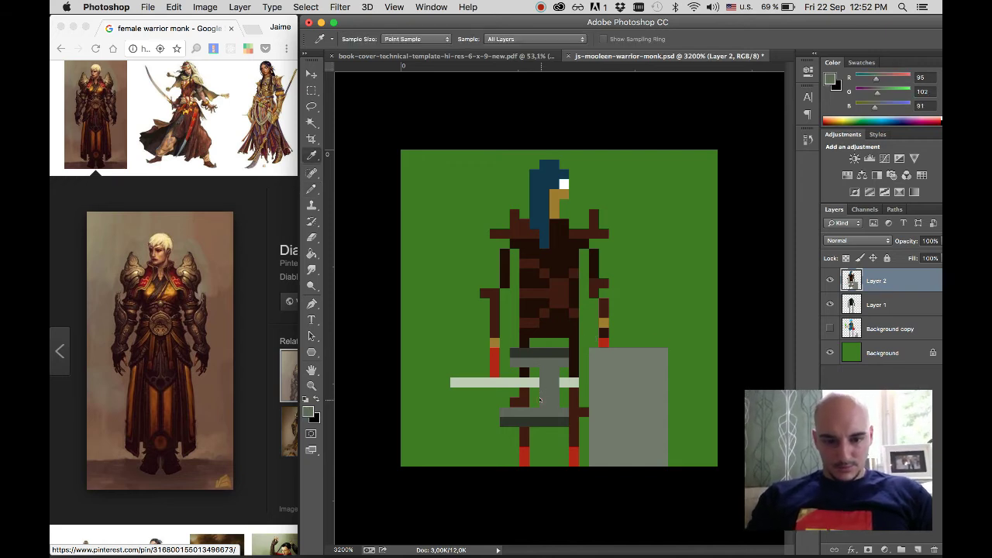
pyautogui.press('e')
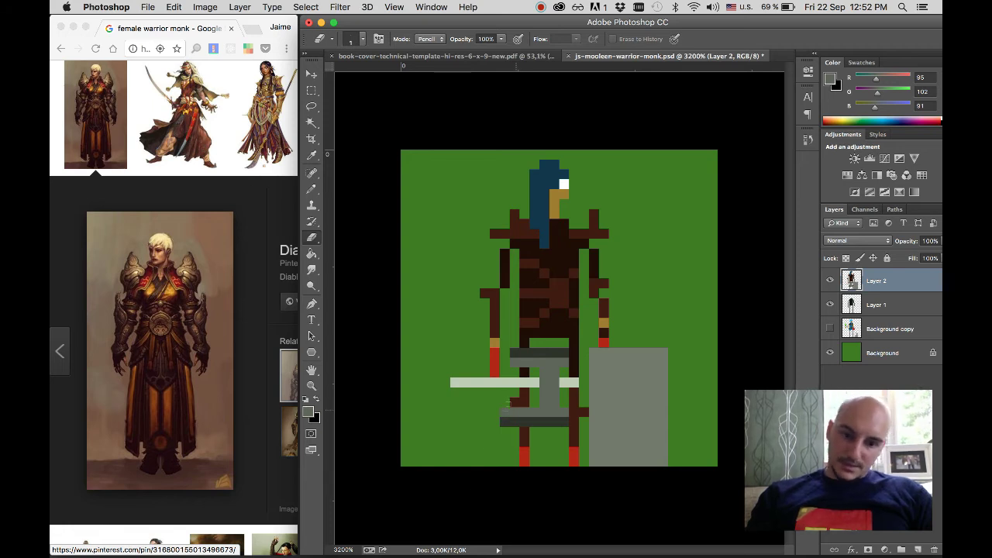
pyautogui.press('i')
pyautogui.press('b')
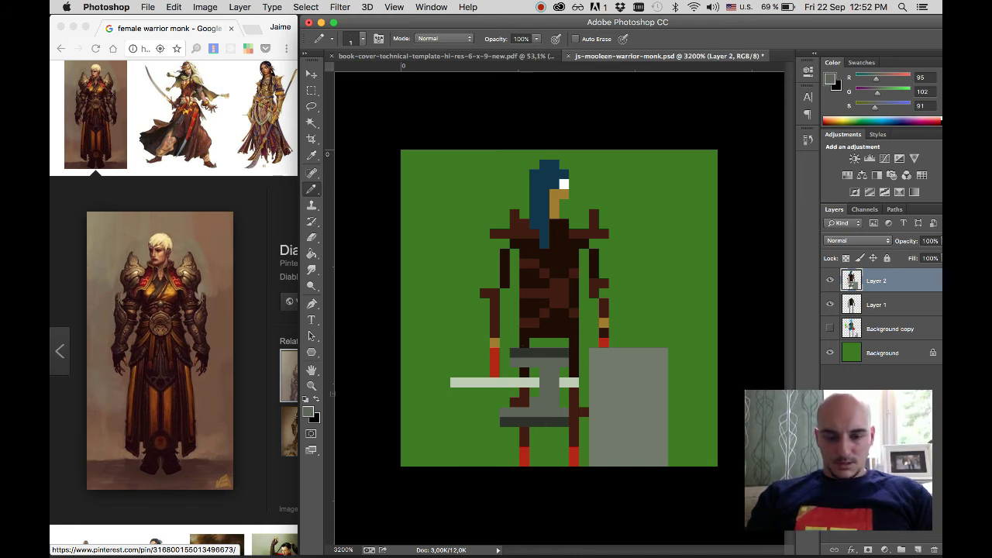
pyautogui.click(315, 418)
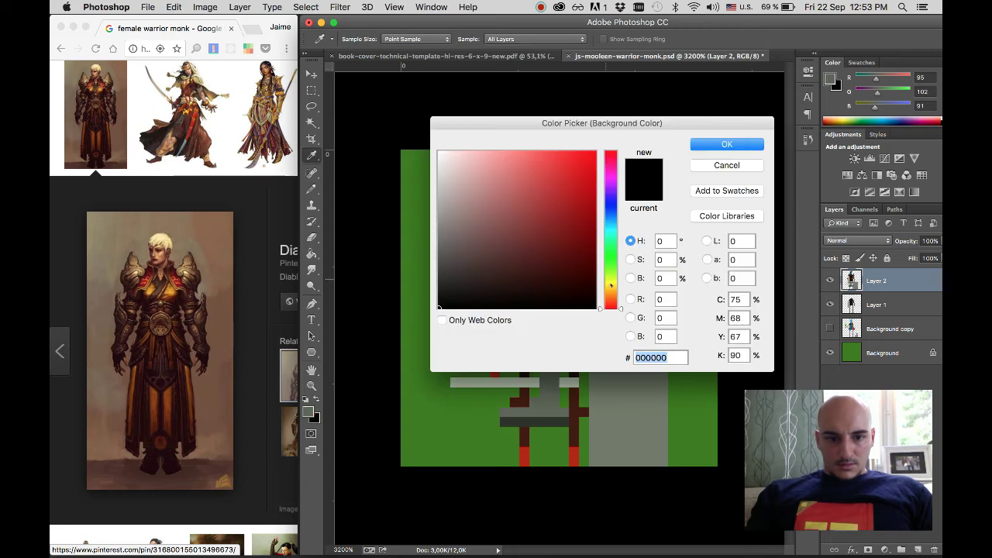
pyautogui.moveTo(611, 285); pyautogui.dragTo(611, 299)
pyautogui.click(701, 164)
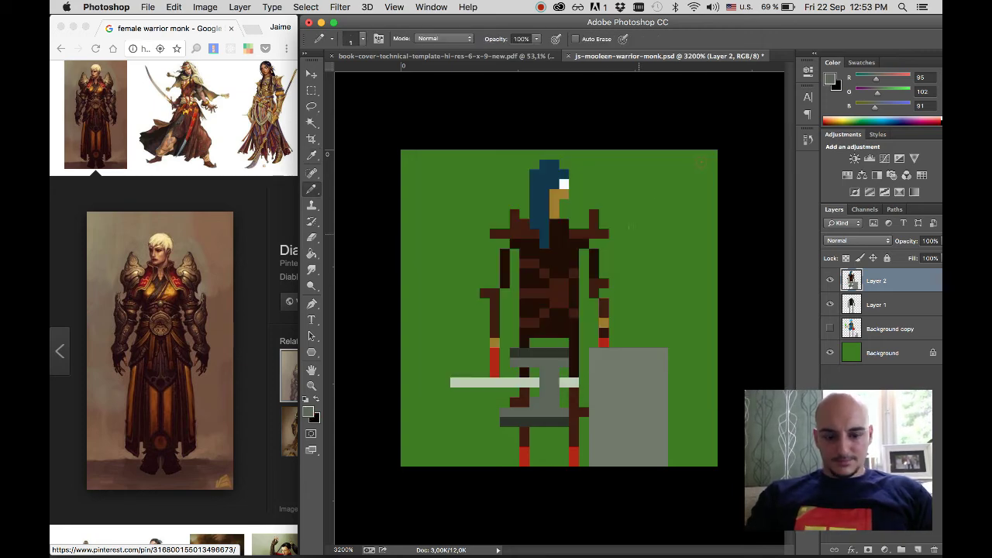
# - Sample the red of the feet, try single red pixels on the blade's tip and on the anvil's stem and base, and undo them
pyautogui.click(525, 449)
pyautogui.press('b')
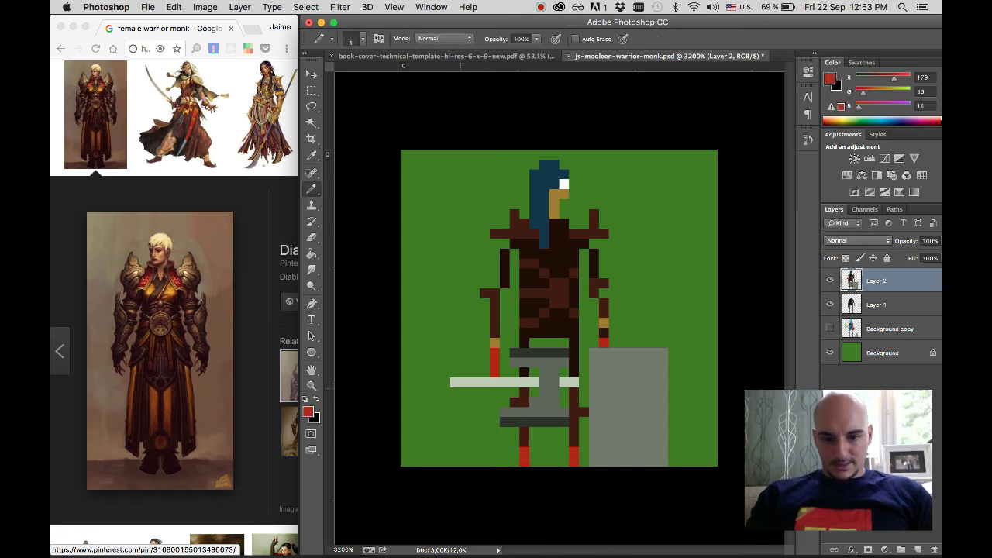
pyautogui.click(456, 383)
pyautogui.press('super+z')
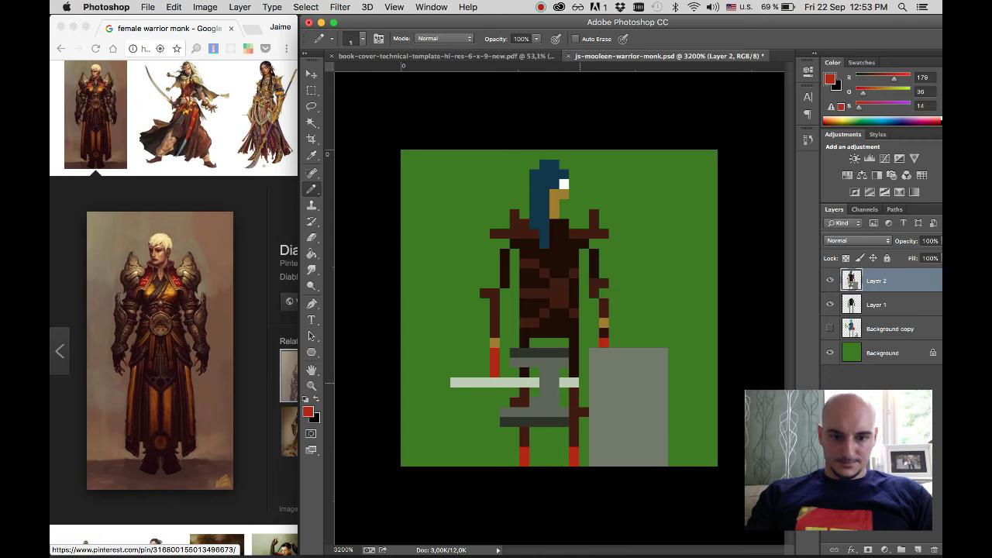
pyautogui.click(554, 382)
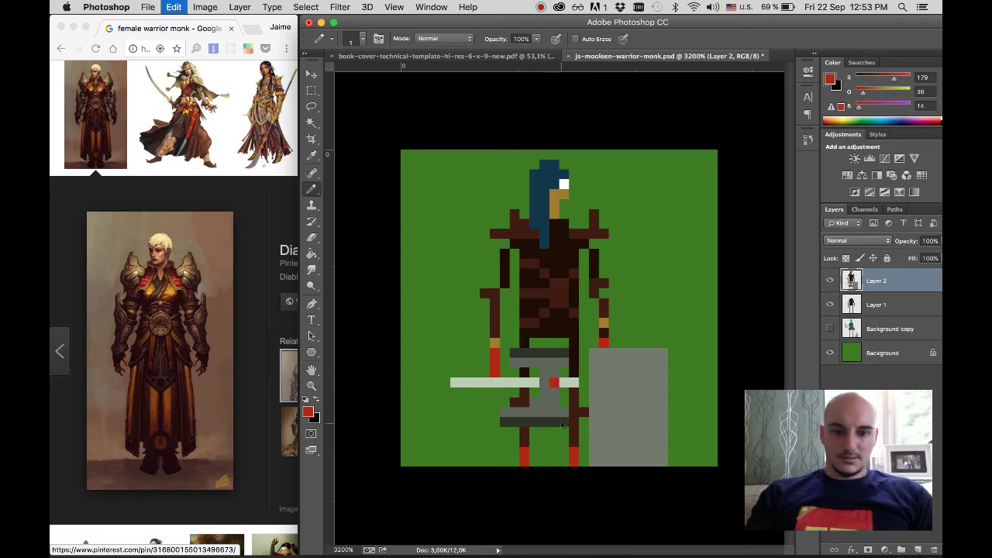
pyautogui.press('super+z')
pyautogui.click(553, 411)
pyautogui.press('super+z')
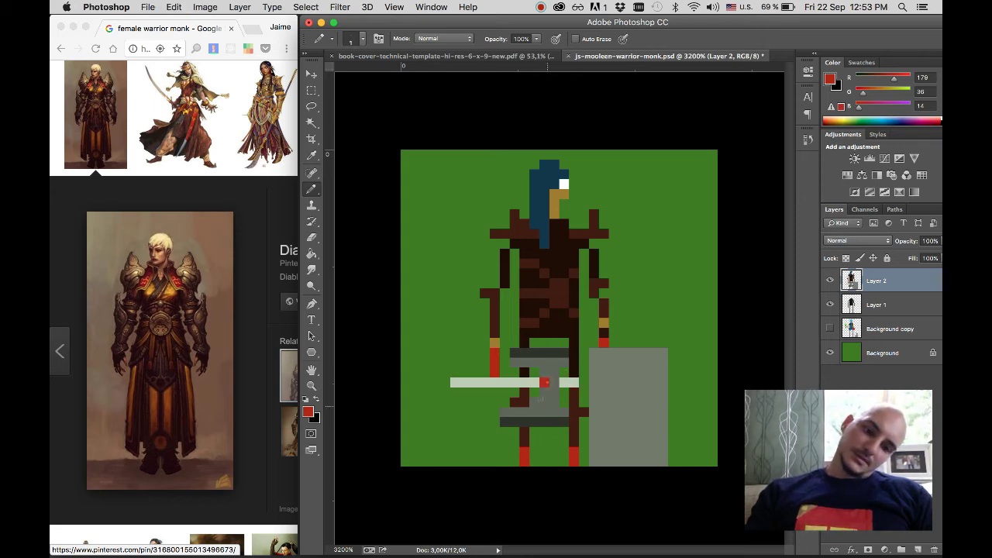
pyautogui.press('super+z')
pyautogui.click(553, 382)
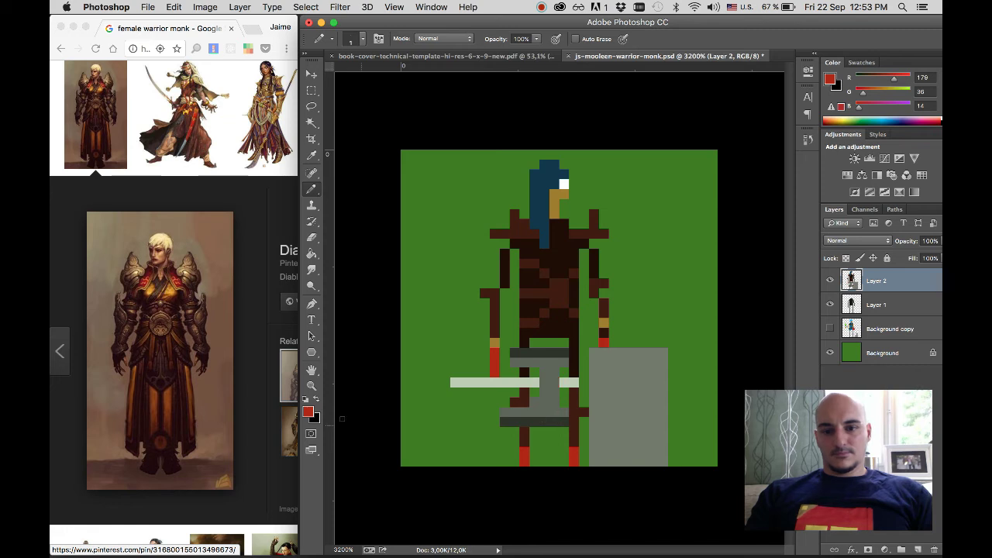
# - Paint one light red (e55943) pixel on the figure's upper chest and one pixel of the anvil's mid grey diagonally above it
pyautogui.click(307, 412)
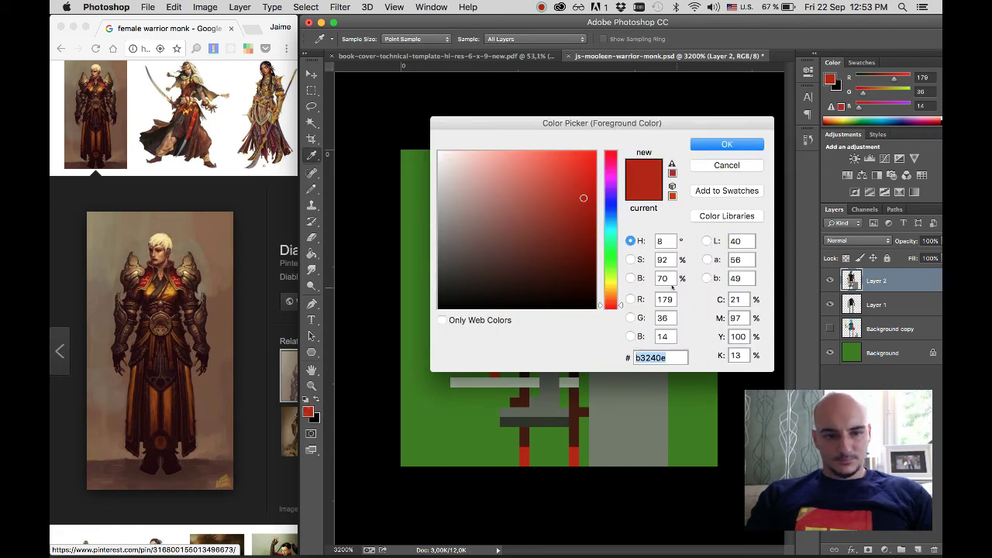
pyautogui.moveTo(575, 177); pyautogui.dragTo(549, 167)
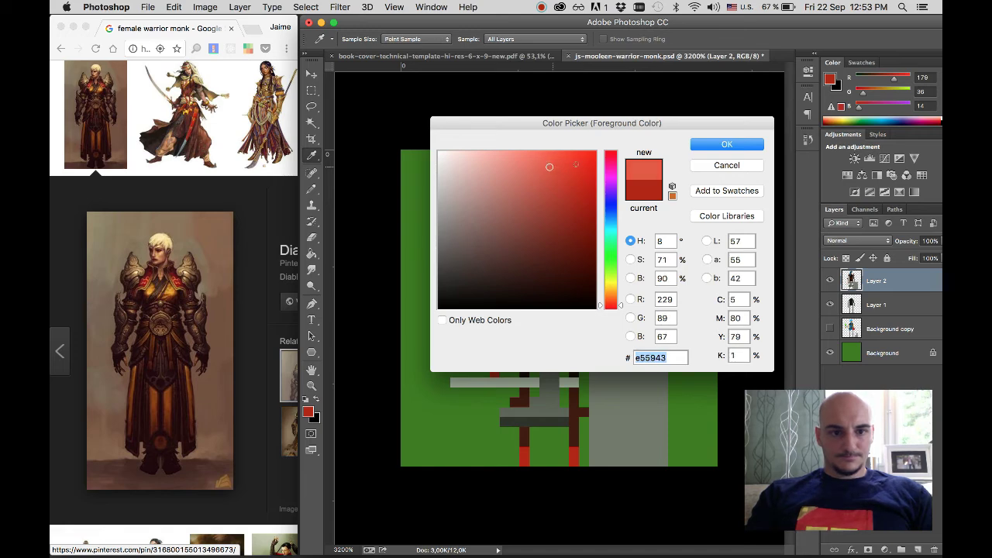
pyautogui.click(691, 144)
pyautogui.press('b')
pyautogui.click(545, 382)
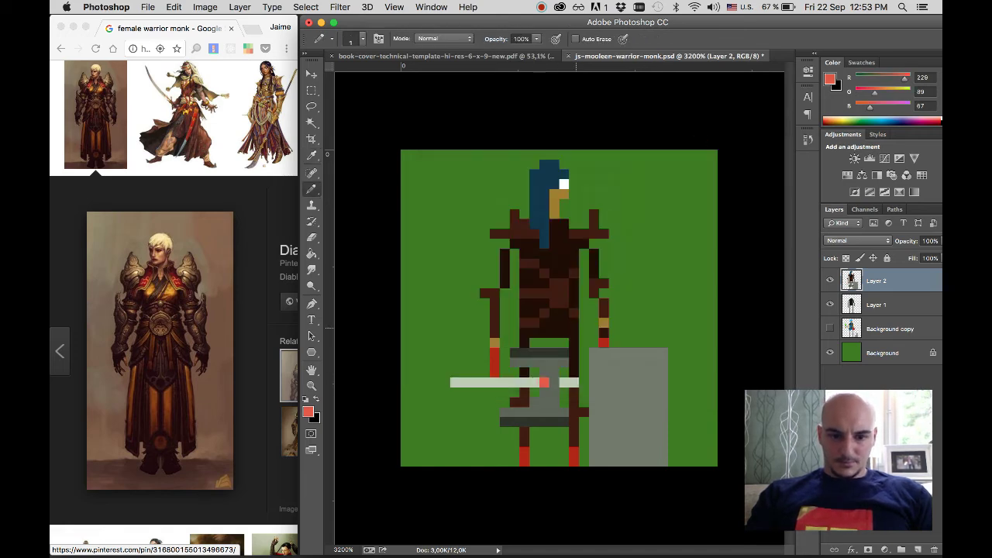
pyautogui.press('super+z')
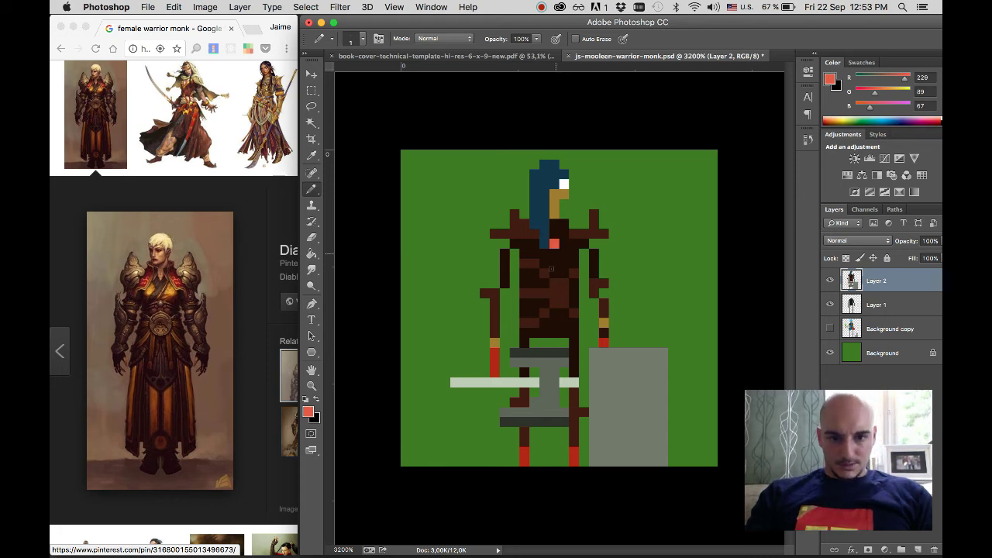
pyautogui.click(555, 243)
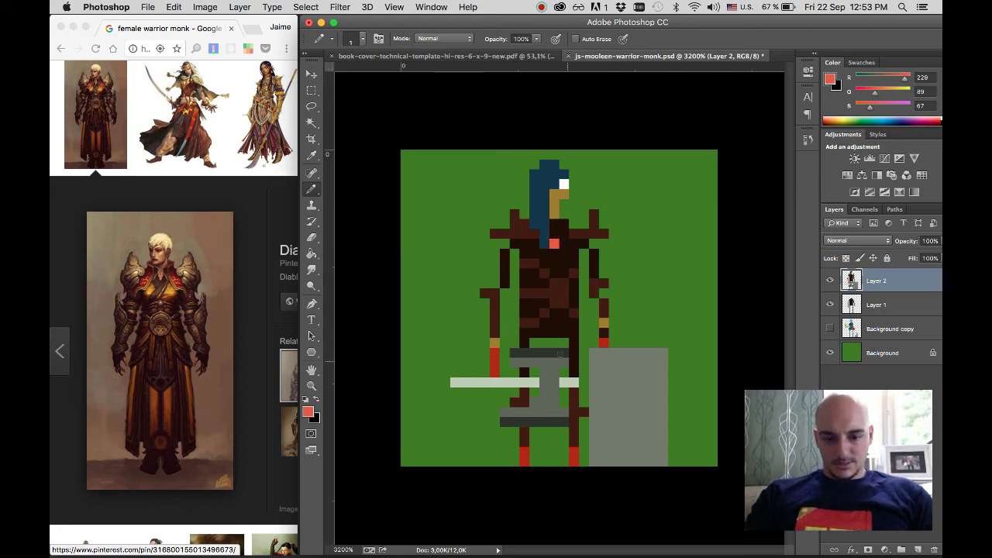
pyautogui.keyDown('alt'); pyautogui.click(559, 355); pyautogui.keyUp('alt')
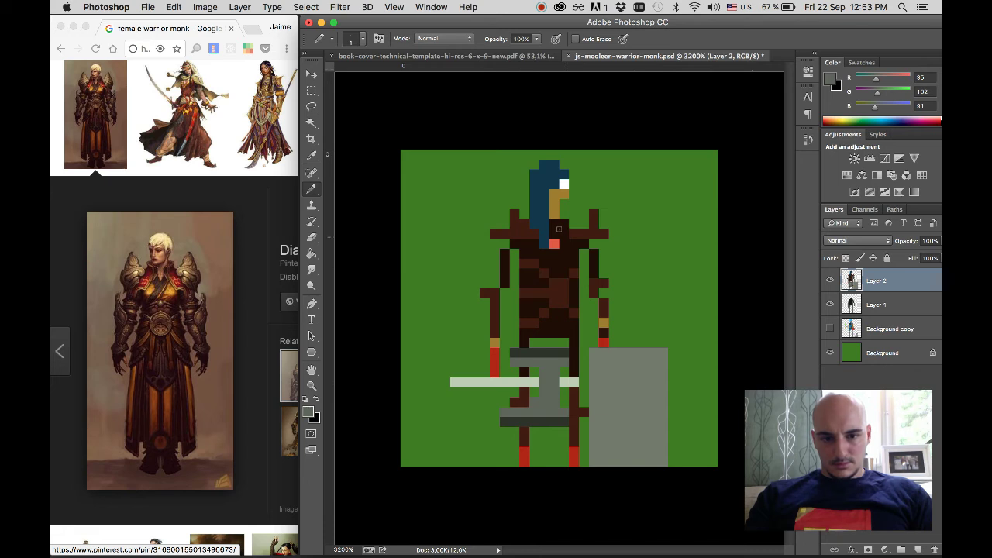
pyautogui.click(563, 233)
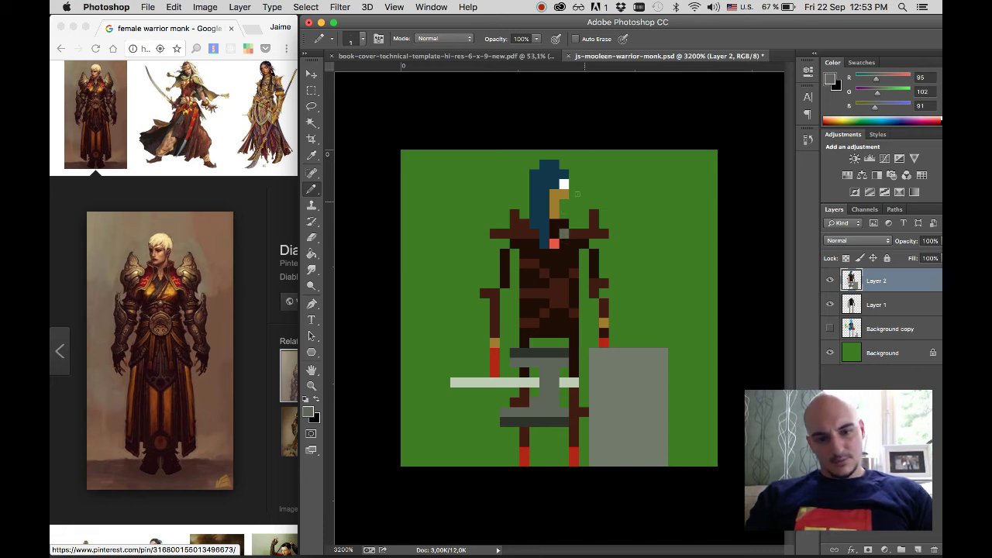
# - Try a grey pixel on the lower part of the braid, and repaint it with the sampled hair blue
pyautogui.click(544, 232)
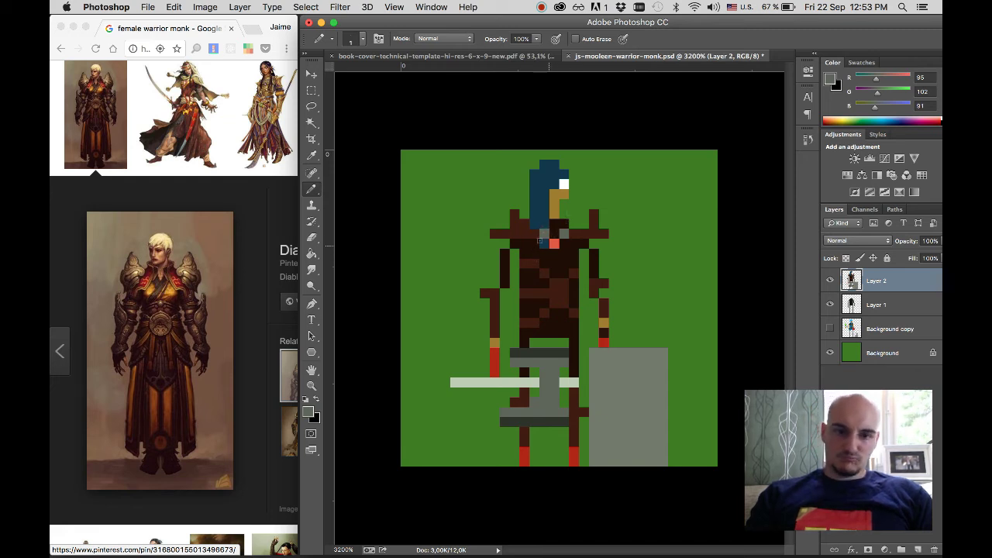
pyautogui.press('i')
pyautogui.click(543, 223)
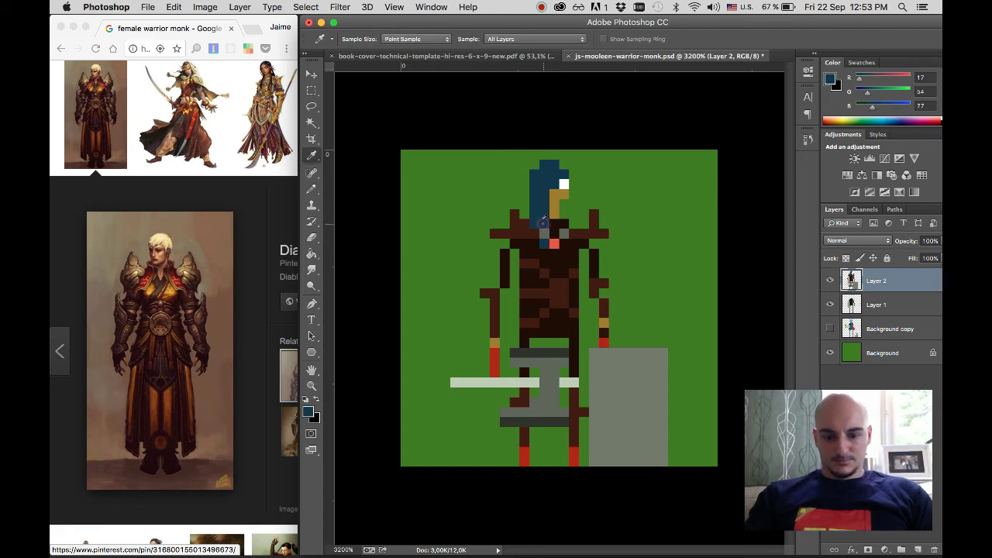
pyautogui.press('b')
pyautogui.click(542, 233)
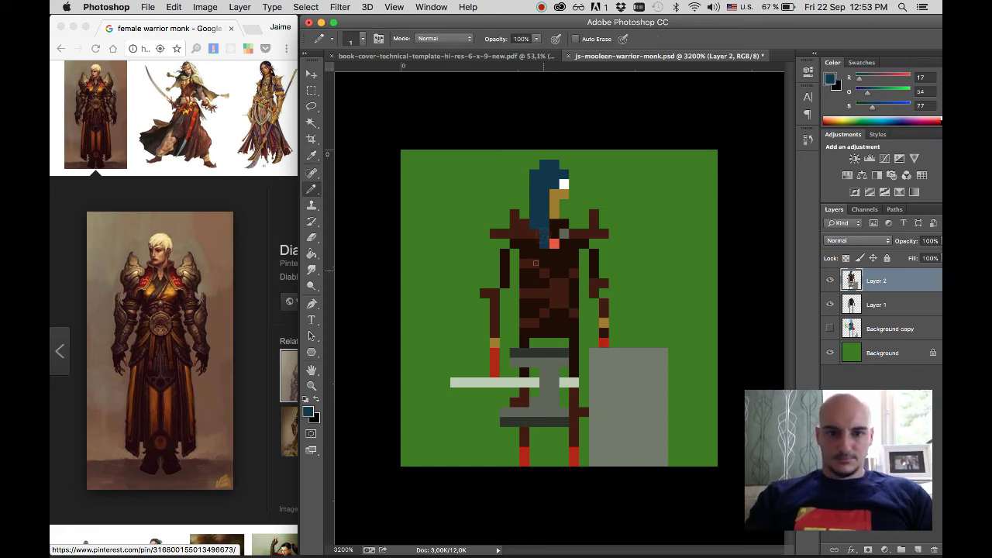
# - Sample the hand's red and extend the hand holding the blade one pixel down across it
pyautogui.press('i')
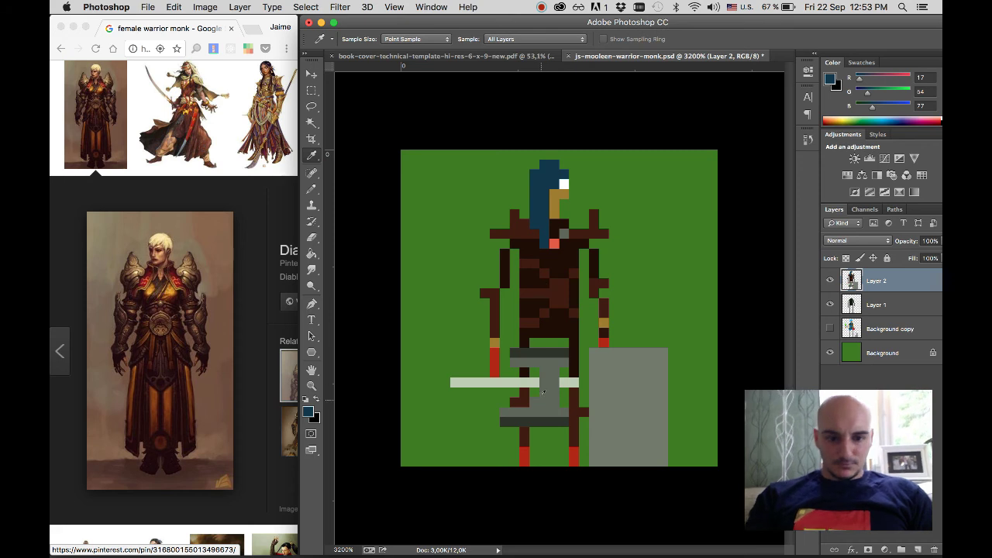
pyautogui.click(459, 381)
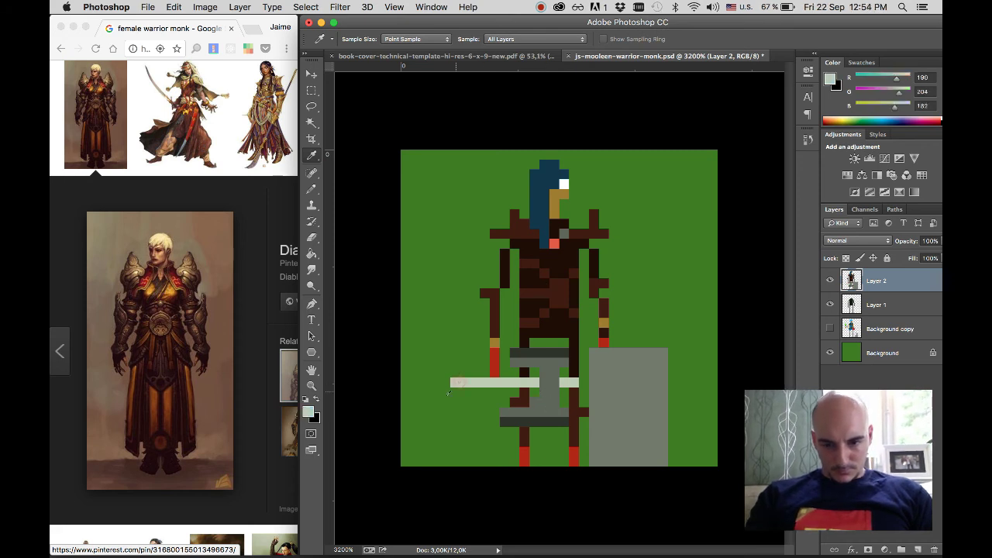
pyautogui.click(494, 363)
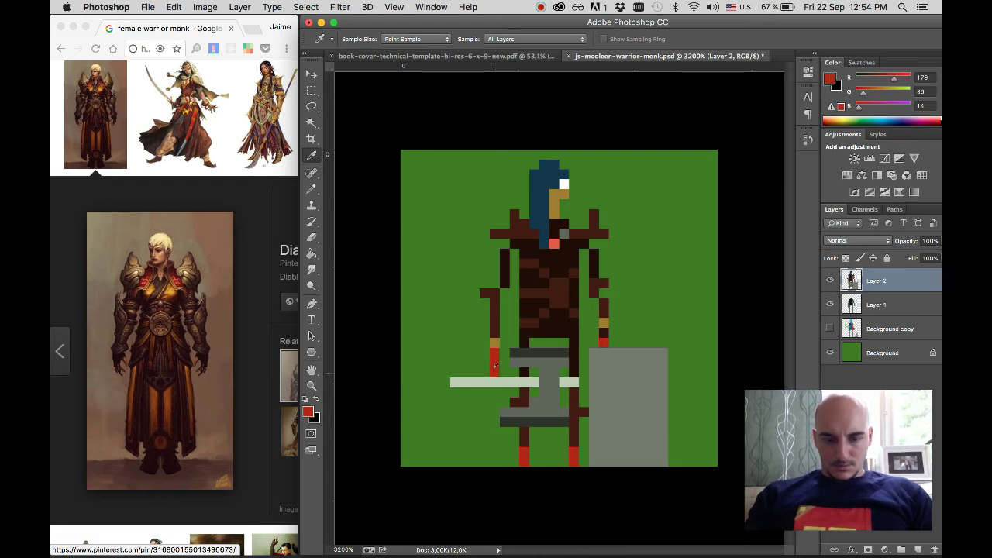
pyautogui.press('b')
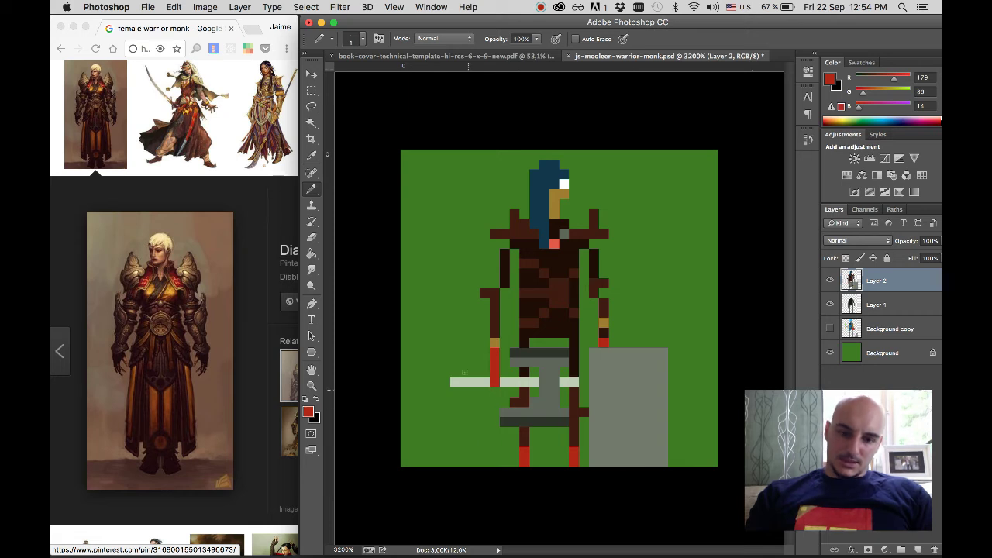
# - Shift the sword arm's ochre wristband one pixel lower, covering its former pixel with the forearm's sampled reddish brown
pyautogui.press('i')
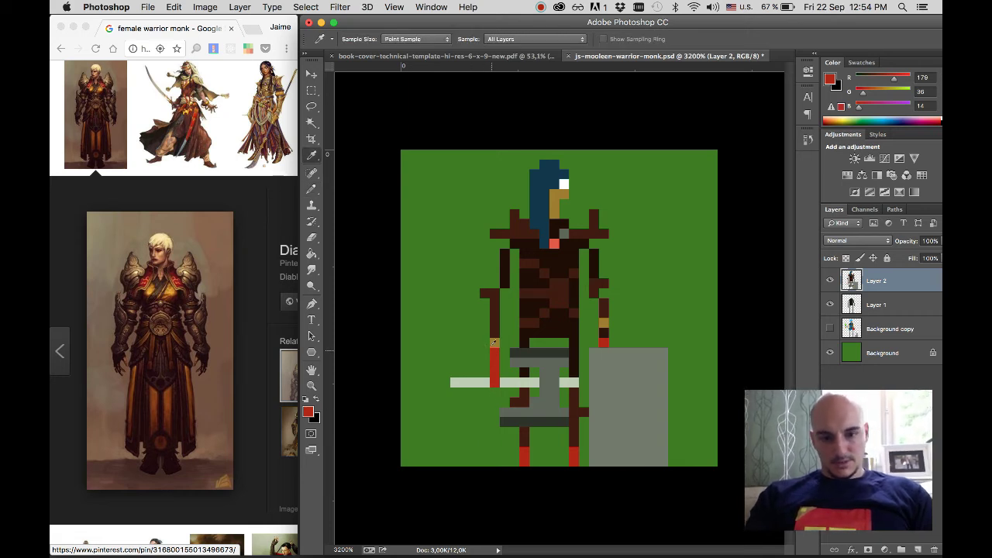
pyautogui.click(494, 341)
pyautogui.press('b')
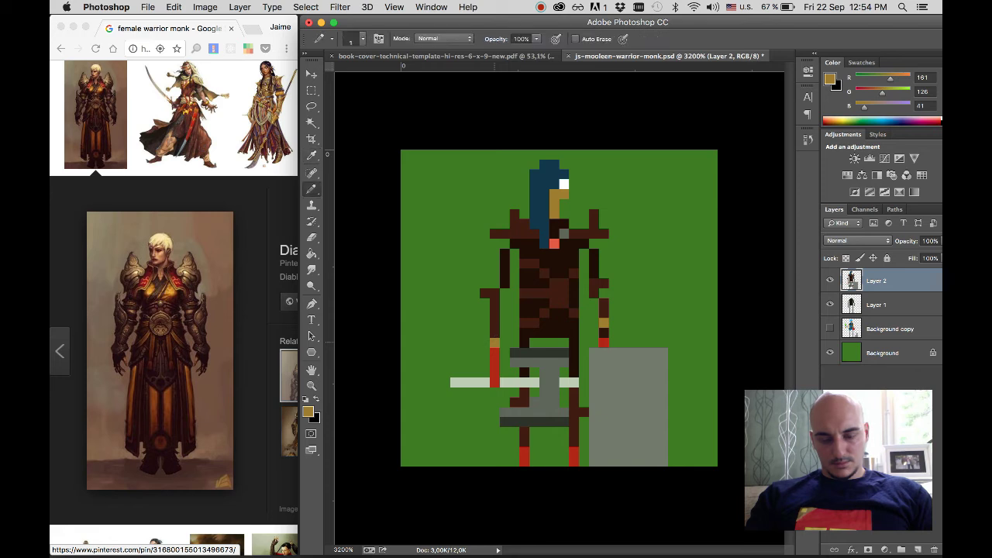
pyautogui.click(494, 350)
pyautogui.press('i')
pyautogui.click(494, 330)
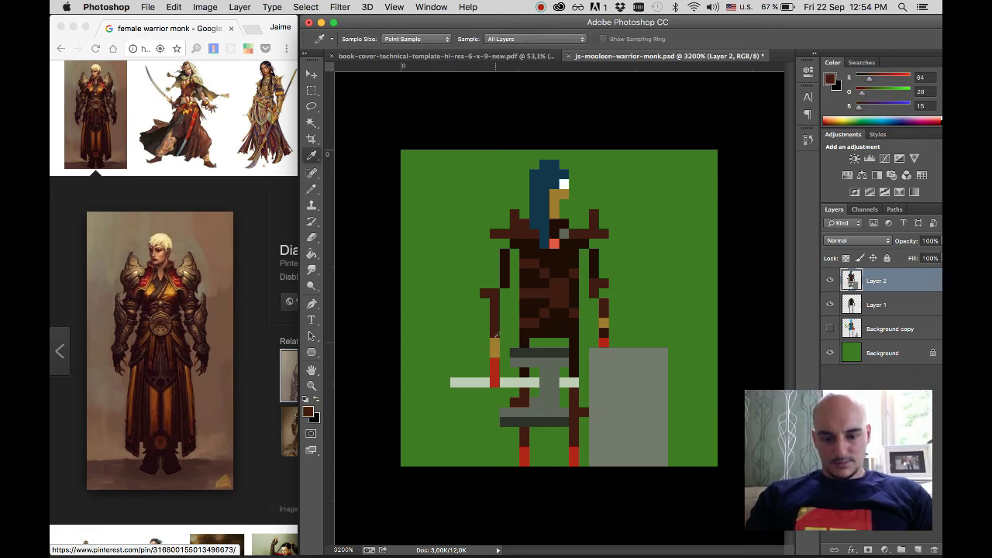
pyautogui.press('b')
pyautogui.click(494, 343)
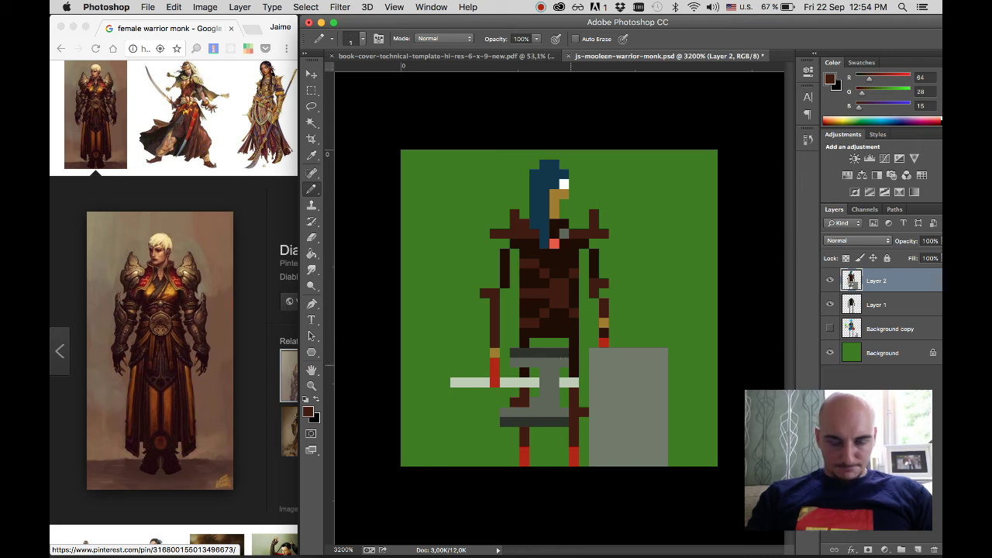
# - Sample the anvil's dark grey, extend its top and base rows over the leg, and darken their end pixels
pyautogui.press('i')
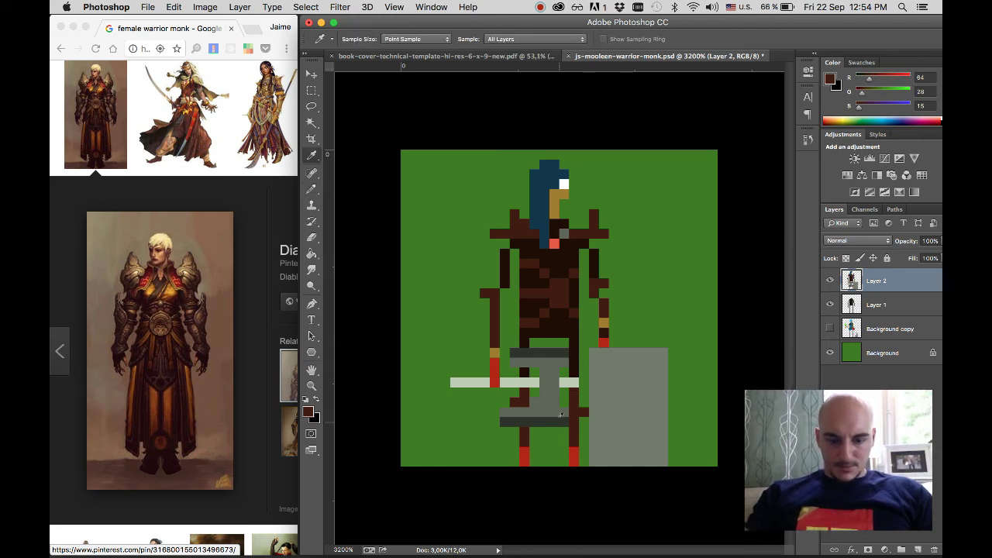
pyautogui.click(563, 419)
pyautogui.press('b')
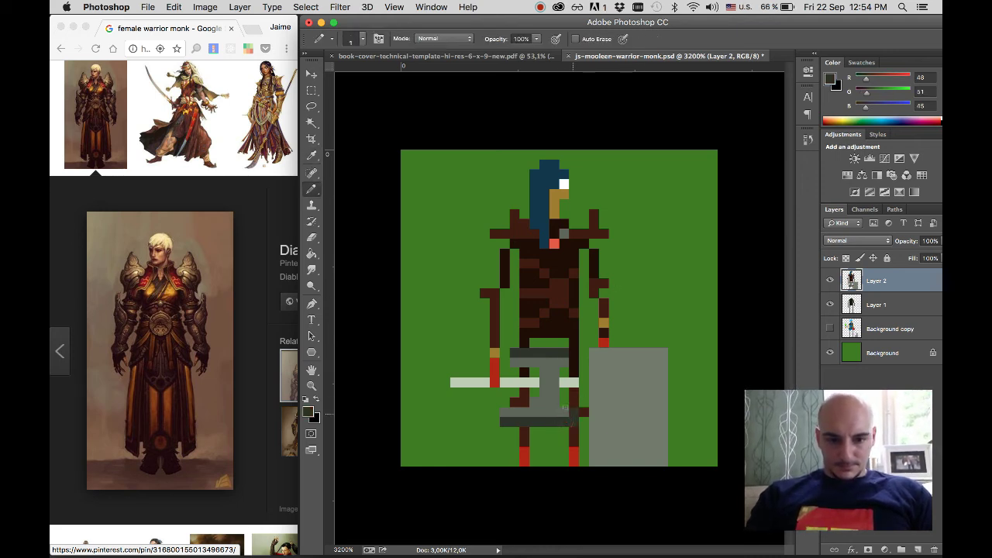
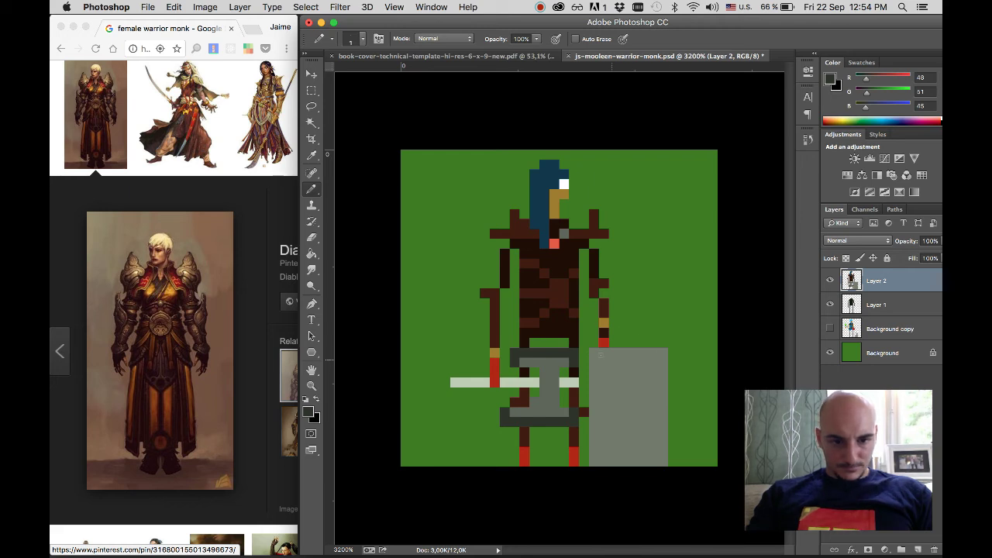
# - Outline the large grey rectangle in the anvil's dark grey and paint a rectangular ring of sampled mid grey inside it
pyautogui.moveTo(591, 351)
pyautogui.mouseDown()
pyautogui.moveTo(663, 353)
pyautogui.moveTo(663, 435)
pyautogui.moveTo(655, 462)
pyautogui.moveTo(644, 461)
pyautogui.mouseUp()
pyautogui.moveTo(603, 461)
pyautogui.mouseDown()
pyautogui.moveTo(633, 451)
pyautogui.moveTo(586, 451)
pyautogui.moveTo(587, 354)
pyautogui.mouseUp()
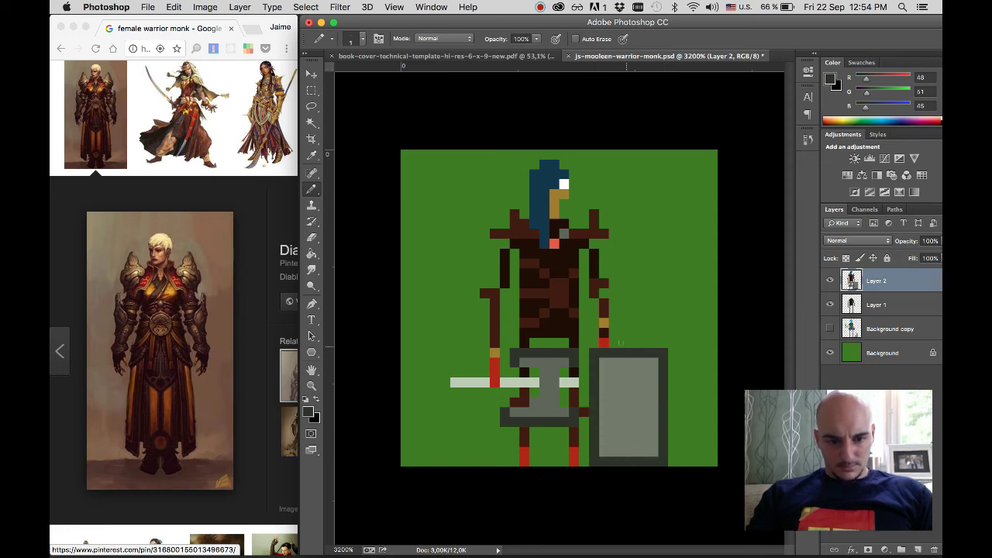
pyautogui.press('i')
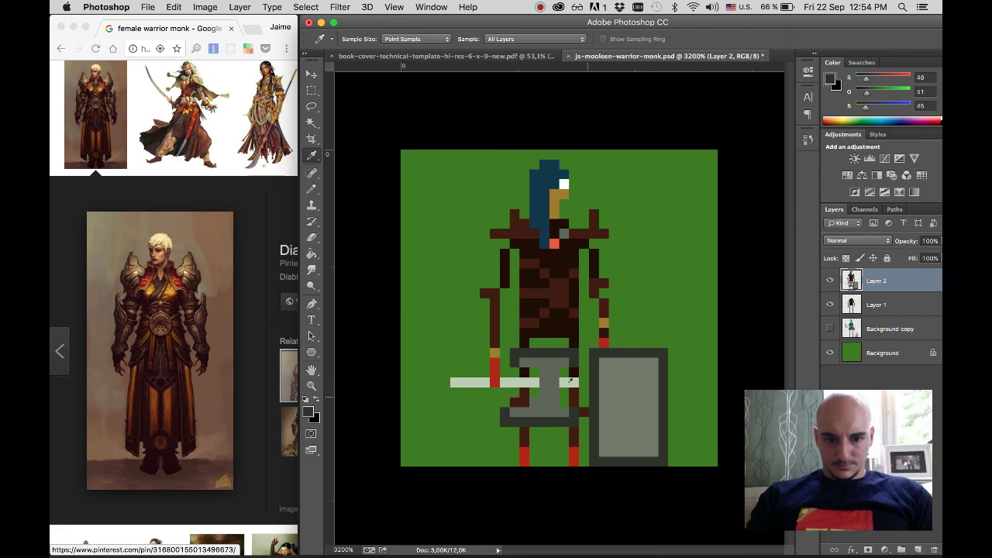
pyautogui.click(549, 384)
pyautogui.press('b')
pyautogui.moveTo(614, 369)
pyautogui.mouseDown()
pyautogui.moveTo(612, 445)
pyautogui.moveTo(644, 442)
pyautogui.moveTo(644, 372)
pyautogui.moveTo(614, 369)
pyautogui.mouseUp()
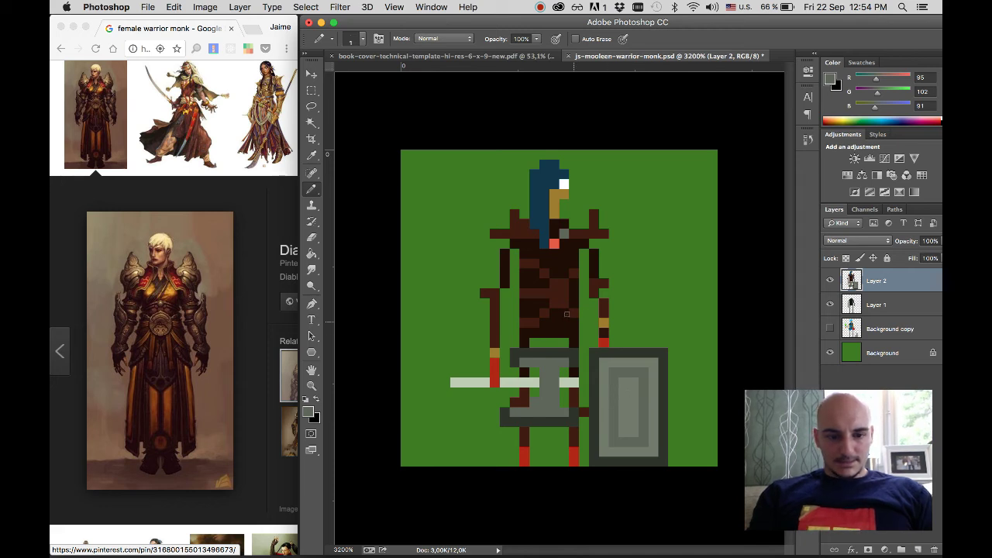
# - Sample the torso's darkest brown and fill the bordered rectangle's centre and the band around its mid-grey ring
pyautogui.keyDown('alt'); pyautogui.click(555, 258); pyautogui.keyUp('alt')
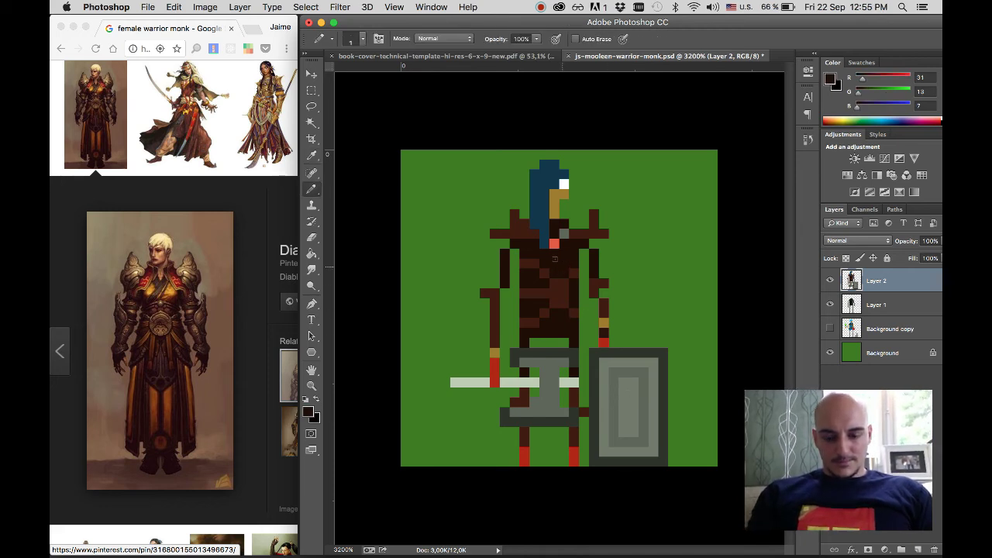
pyautogui.moveTo(625, 424)
pyautogui.mouseDown()
pyautogui.moveTo(633, 432)
pyautogui.moveTo(630, 382)
pyautogui.moveTo(632, 423)
pyautogui.moveTo(623, 400)
pyautogui.mouseUp()
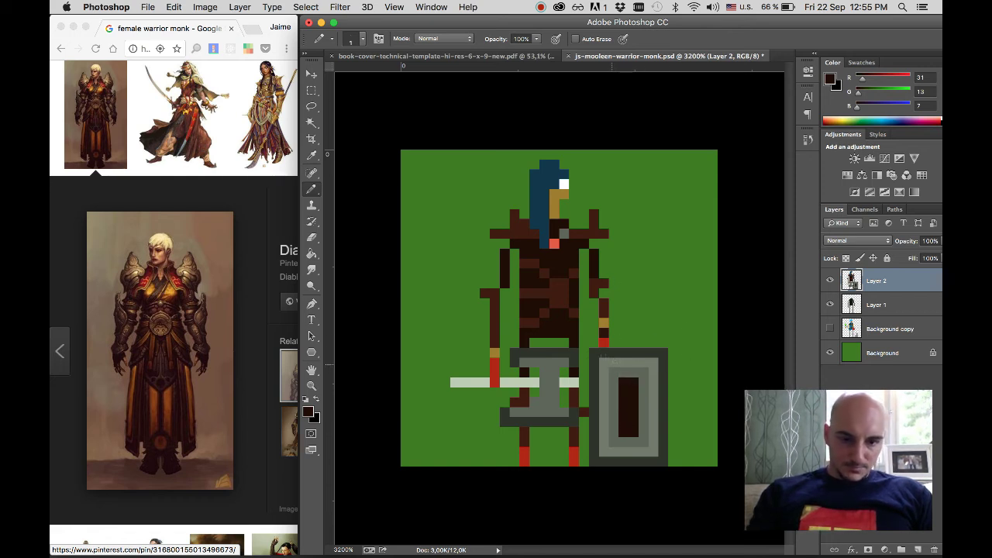
pyautogui.moveTo(603, 359)
pyautogui.mouseDown()
pyautogui.moveTo(647, 358)
pyautogui.moveTo(647, 444)
pyautogui.moveTo(626, 452)
pyautogui.moveTo(598, 451)
pyautogui.moveTo(602, 366)
pyautogui.mouseUp()
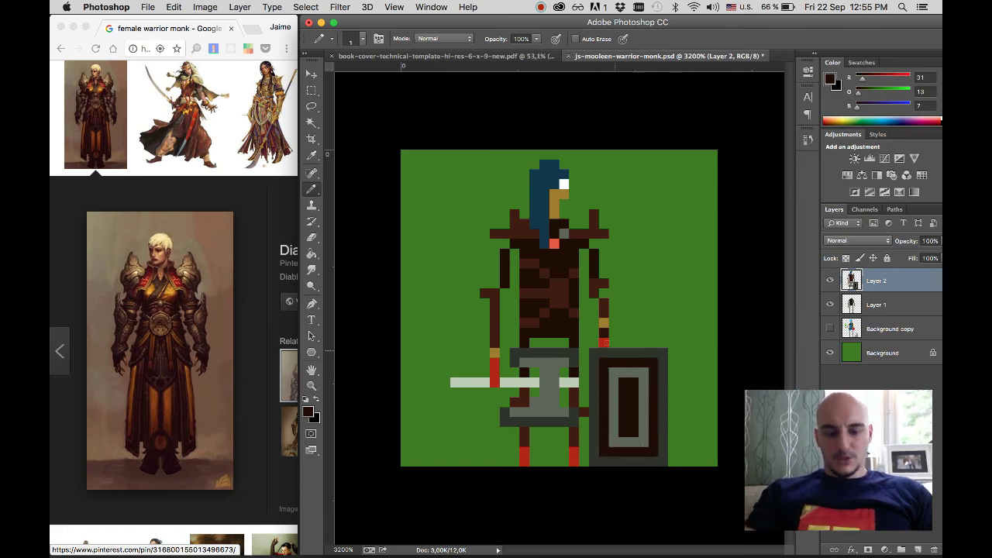
# - Repaint the rectangle's centre and outer band with the forearm's sampled reddish brown, and cover the grey ring's four corners
pyautogui.keyDown('alt'); pyautogui.click(604, 307); pyautogui.keyUp('alt')
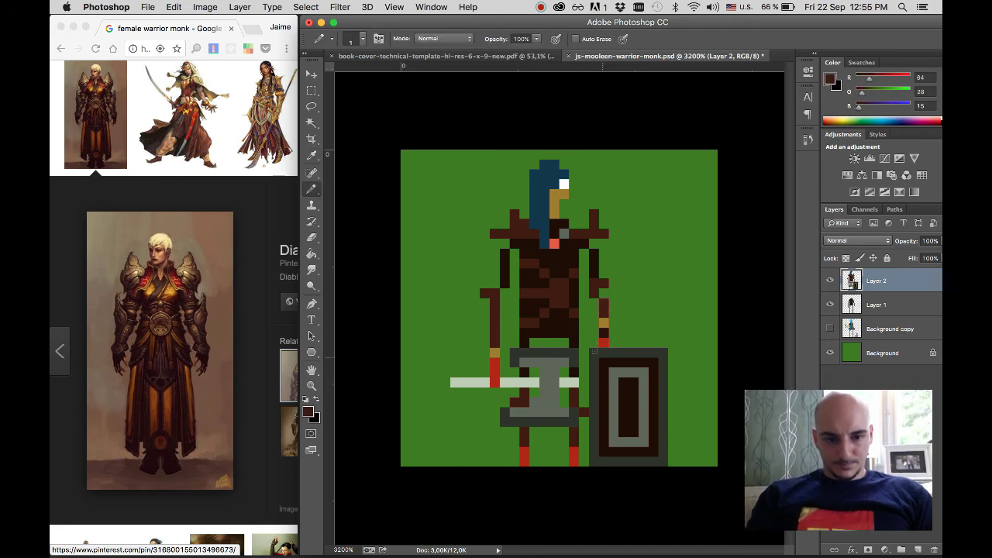
pyautogui.moveTo(594, 351)
pyautogui.mouseDown()
pyautogui.moveTo(602, 436)
pyautogui.moveTo(619, 448)
pyautogui.moveTo(653, 428)
pyautogui.moveTo(653, 364)
pyautogui.moveTo(601, 355)
pyautogui.moveTo(624, 393)
pyautogui.moveTo(623, 427)
pyautogui.moveTo(633, 410)
pyautogui.moveTo(623, 380)
pyautogui.mouseUp()
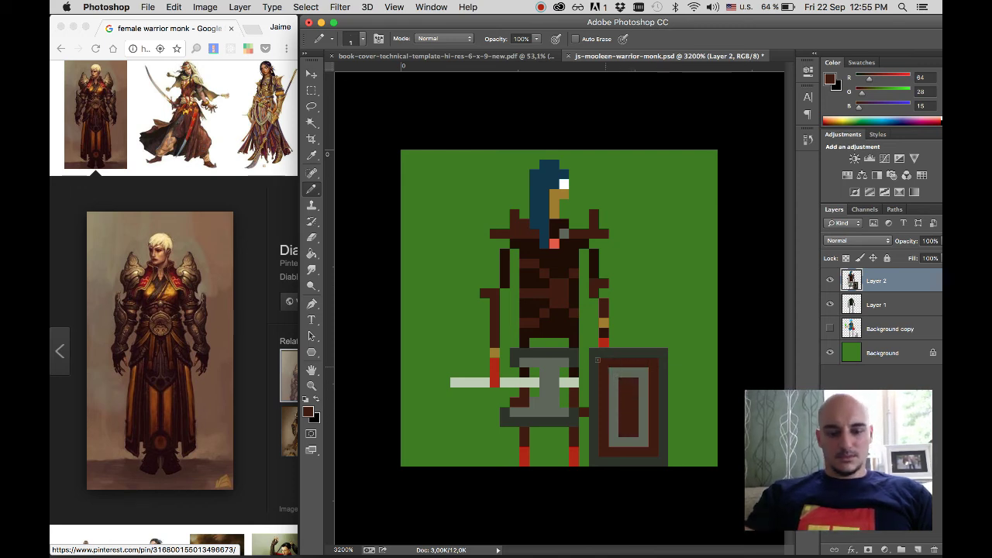
pyautogui.keyDown('alt'); pyautogui.click(606, 365); pyautogui.keyUp('alt')
pyautogui.click(614, 372)
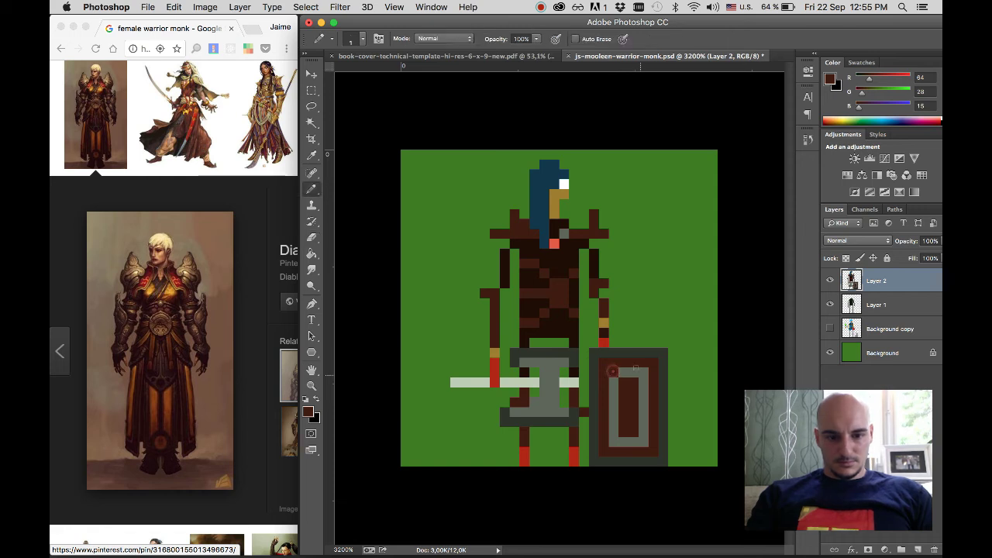
pyautogui.click(644, 372)
pyautogui.click(644, 443)
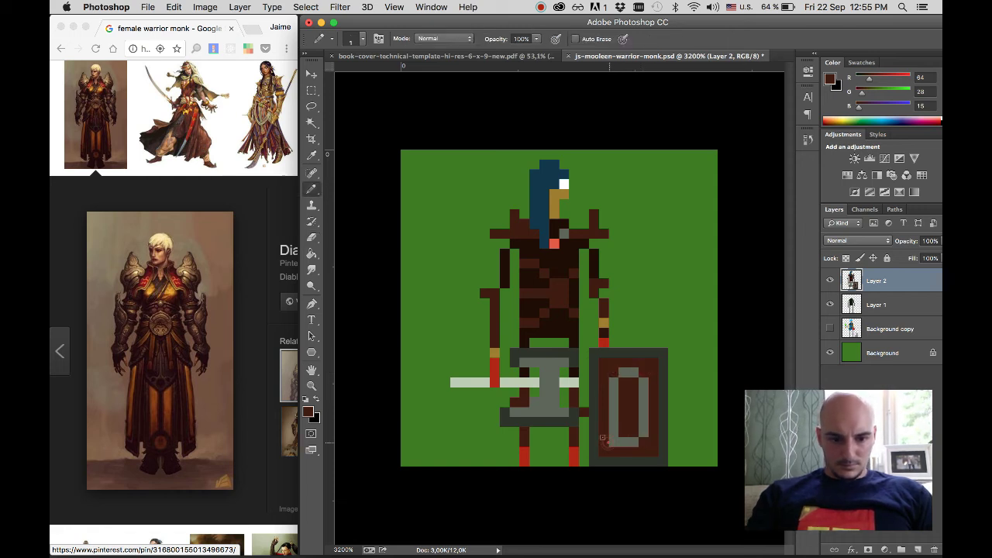
pyautogui.click(614, 442)
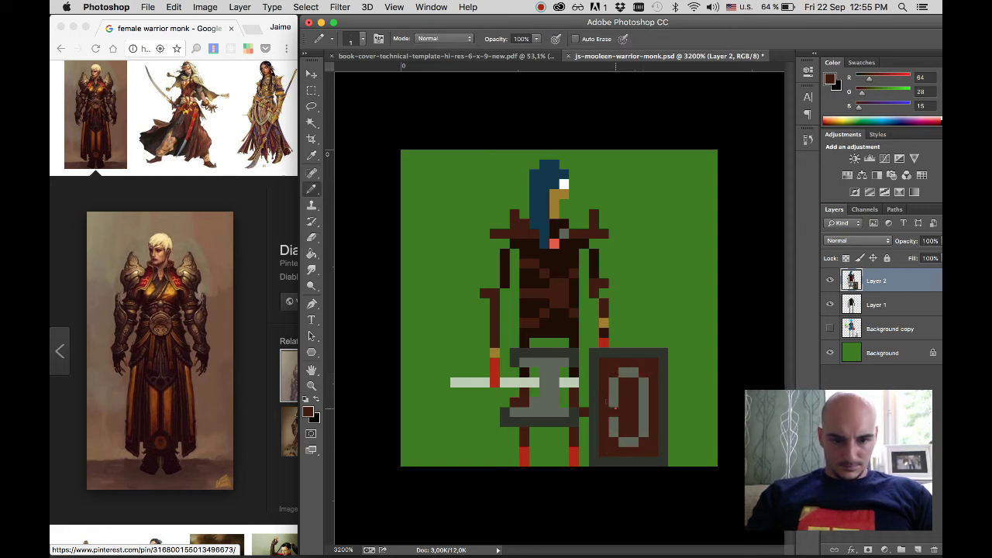
# - Paint reddish-brown gaps into the rectangle's grey ring, leaving three single-pixel studs along each side, and cover the ring's top segment
pyautogui.click(614, 390)
pyautogui.click(643, 391)
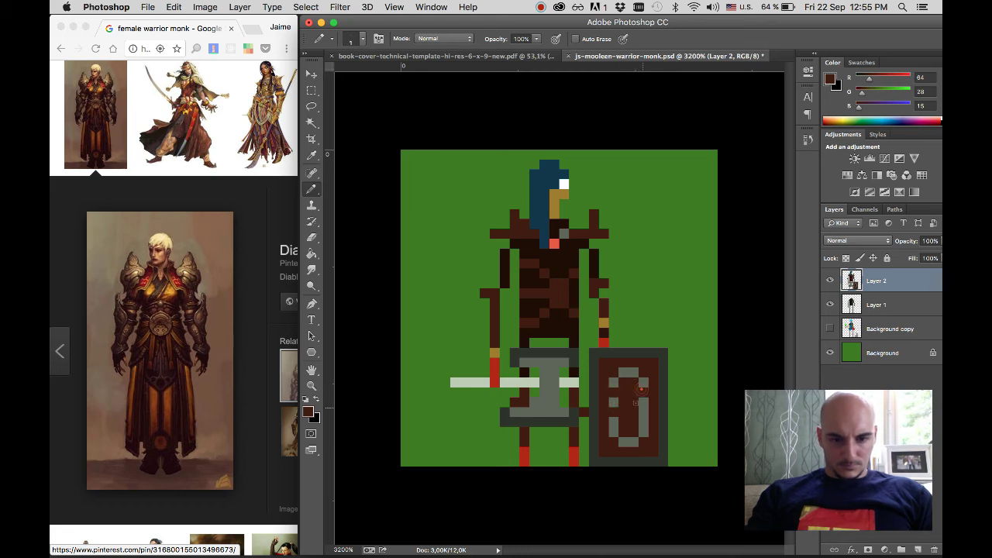
pyautogui.click(644, 411)
pyautogui.click(643, 431)
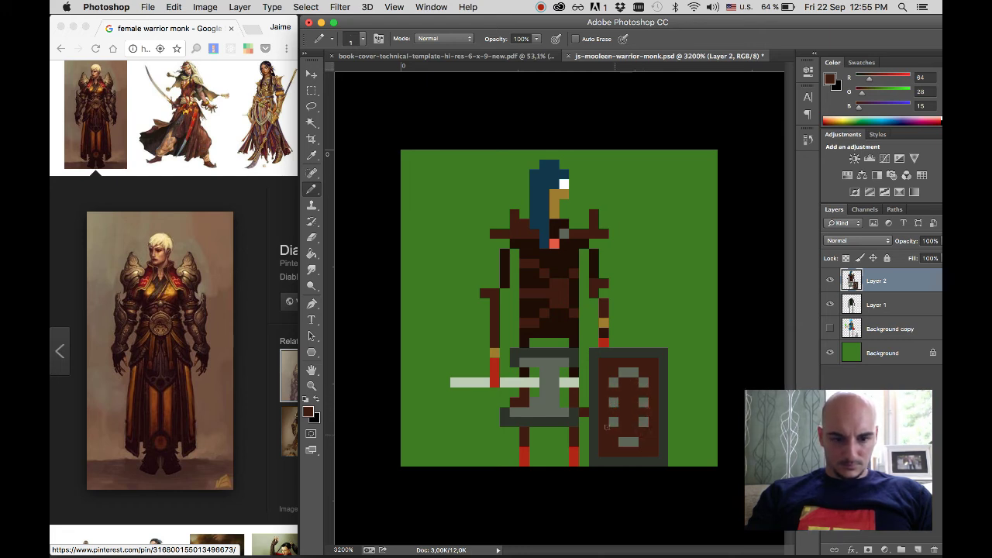
pyautogui.click(623, 373)
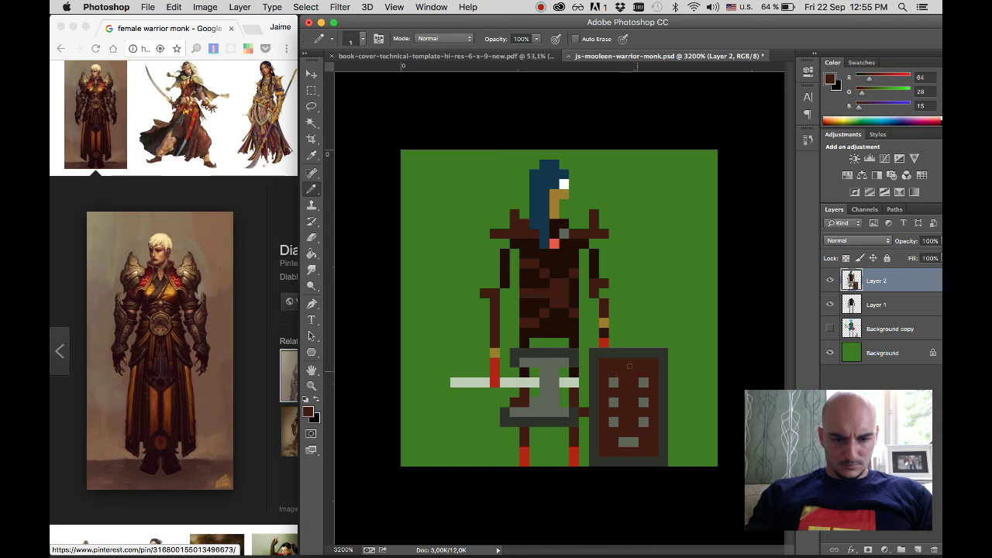
pyautogui.click(633, 371)
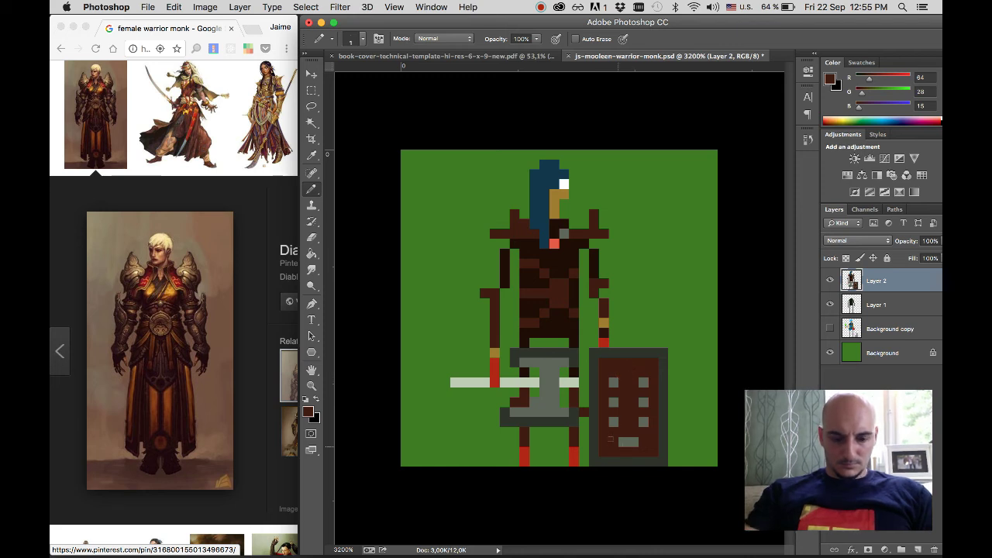
pyautogui.press('i')
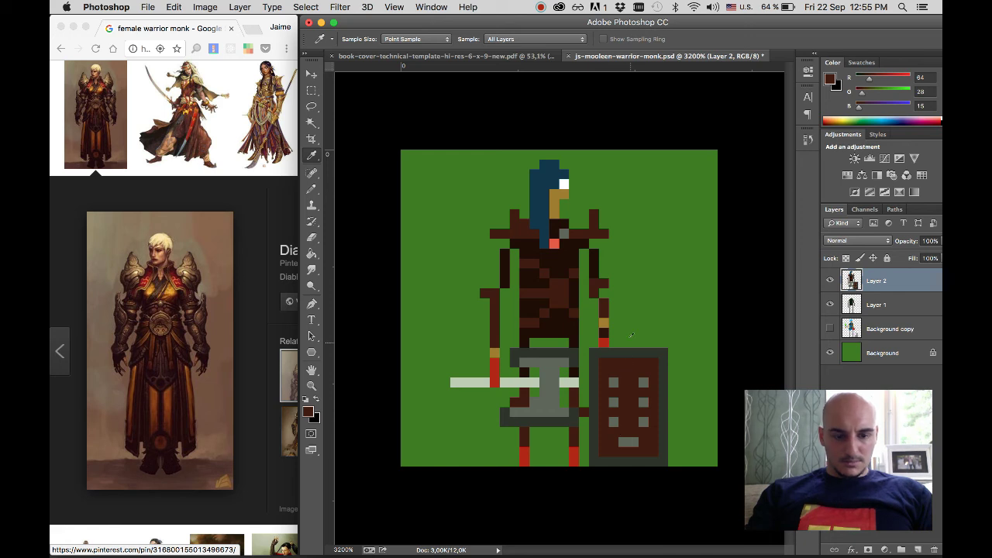
pyautogui.scroll(-1, 631, 336)
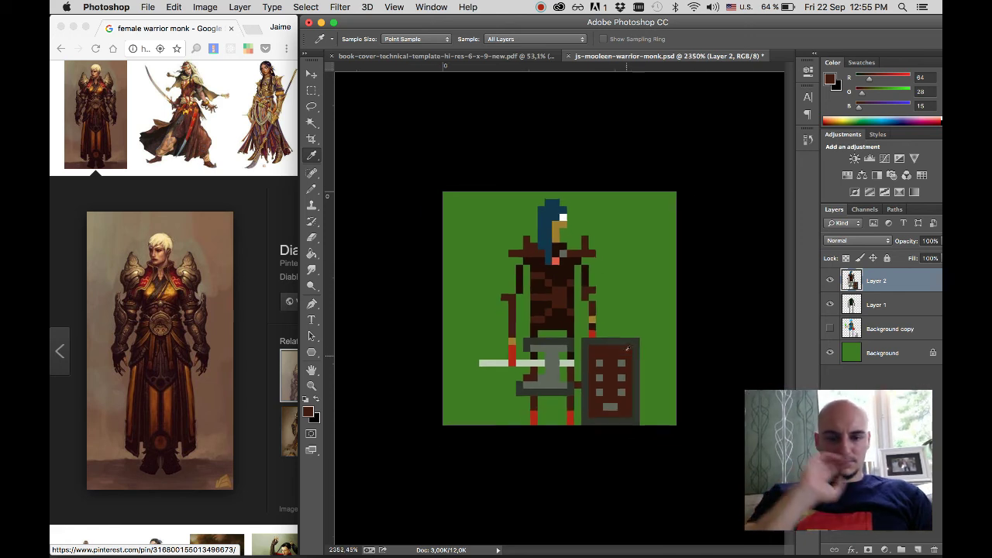
pyautogui.scroll(-1, 628, 349)
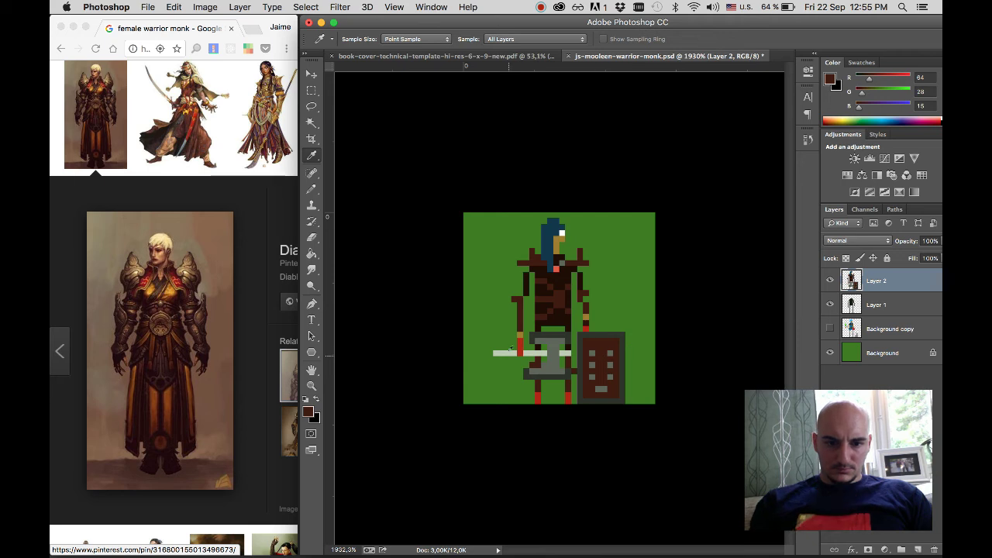
pyautogui.scroll(2, 504, 338)
pyautogui.scroll(1, 504, 338)
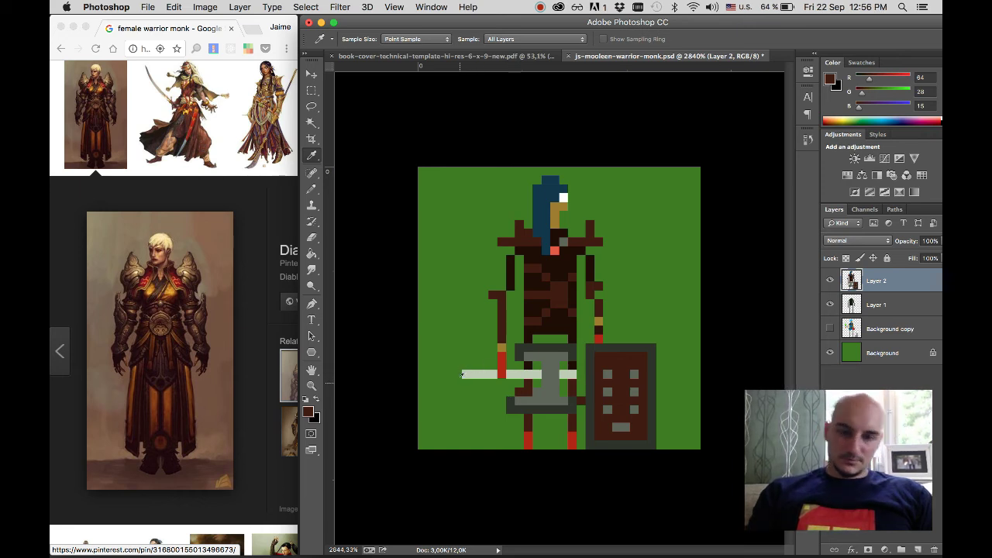
pyautogui.scroll(-3, 462, 375)
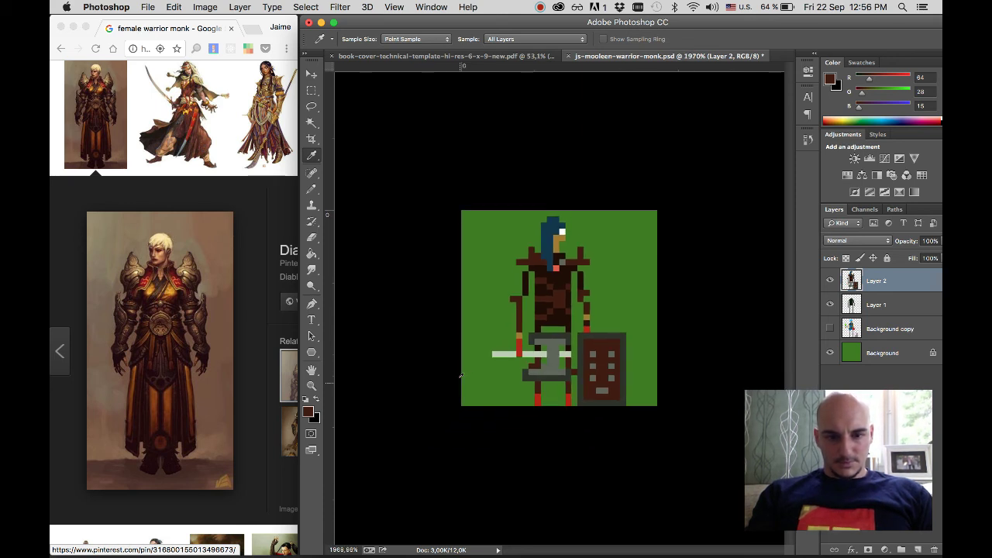
pyautogui.scroll(3, 462, 377)
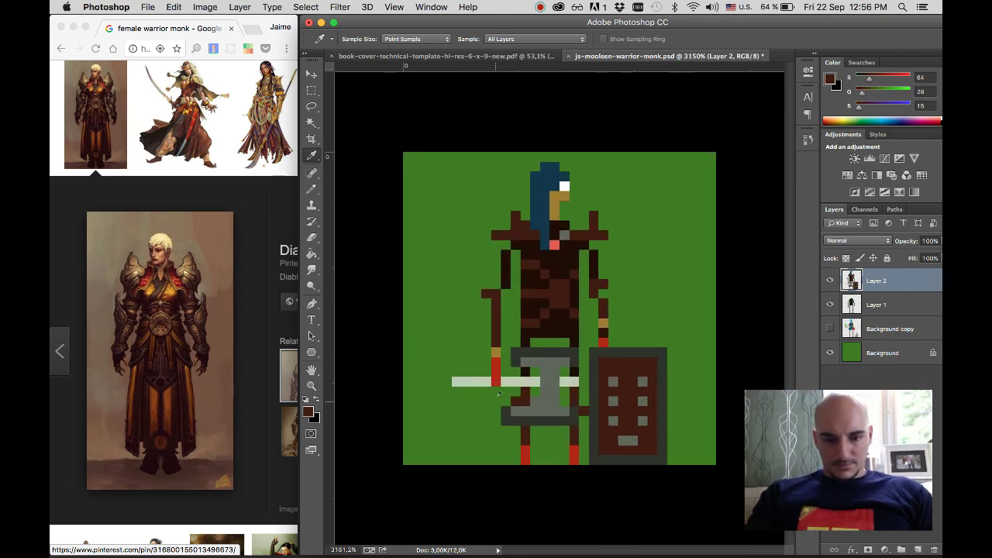
pyautogui.click(495, 365)
pyautogui.click(314, 419)
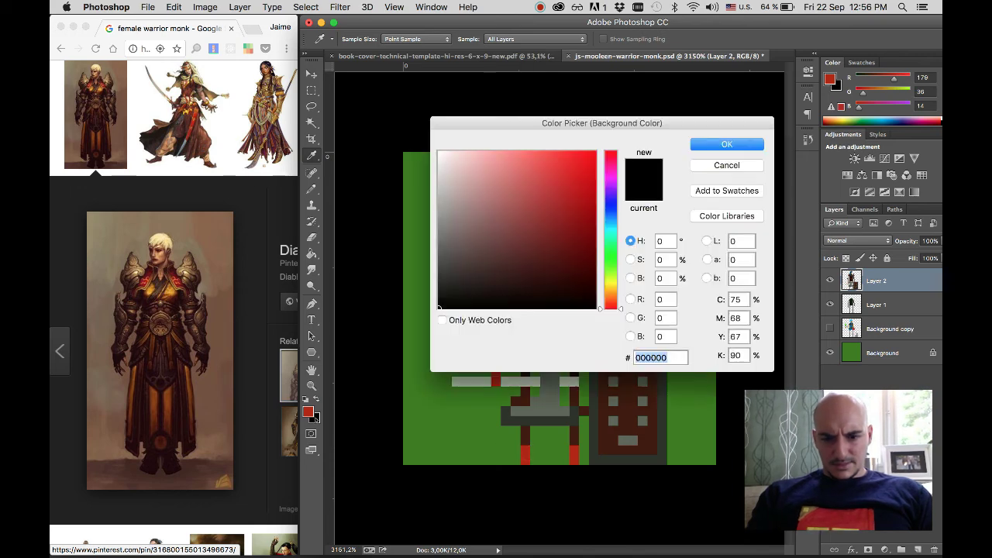
pyautogui.click(495, 380)
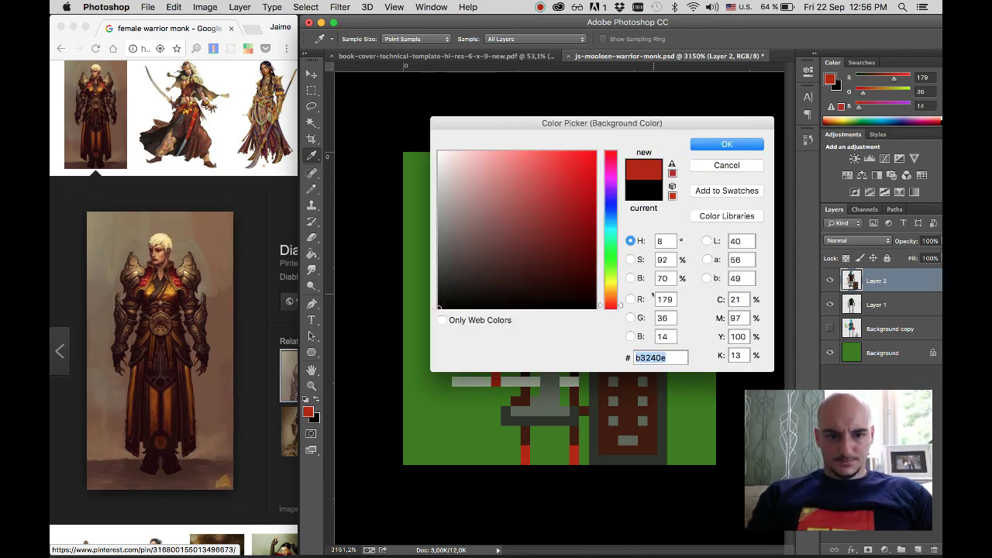
pyautogui.click(727, 165)
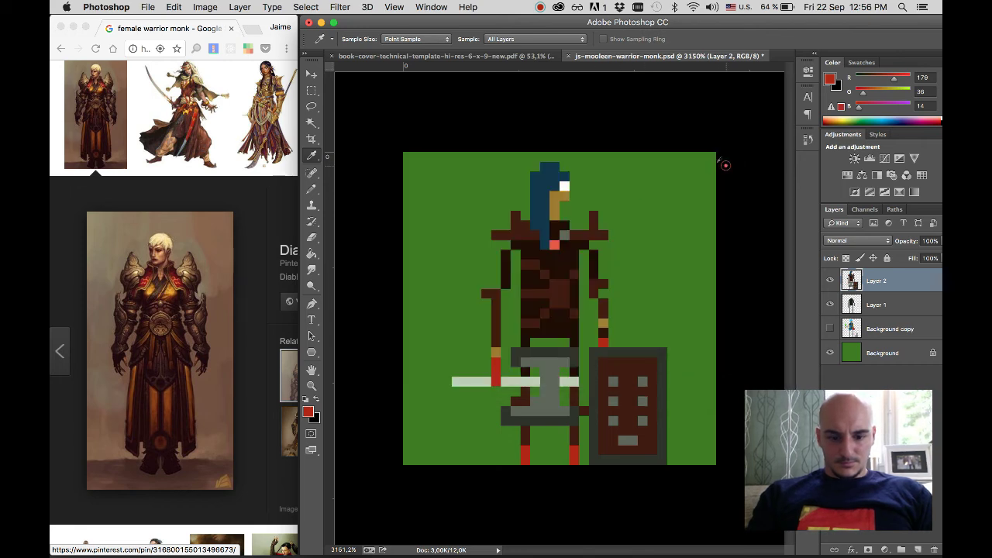
# - Sample the lower leg's reddish brown as the foreground colour and try a darker shade of it, #1d0c06
pyautogui.click(528, 434)
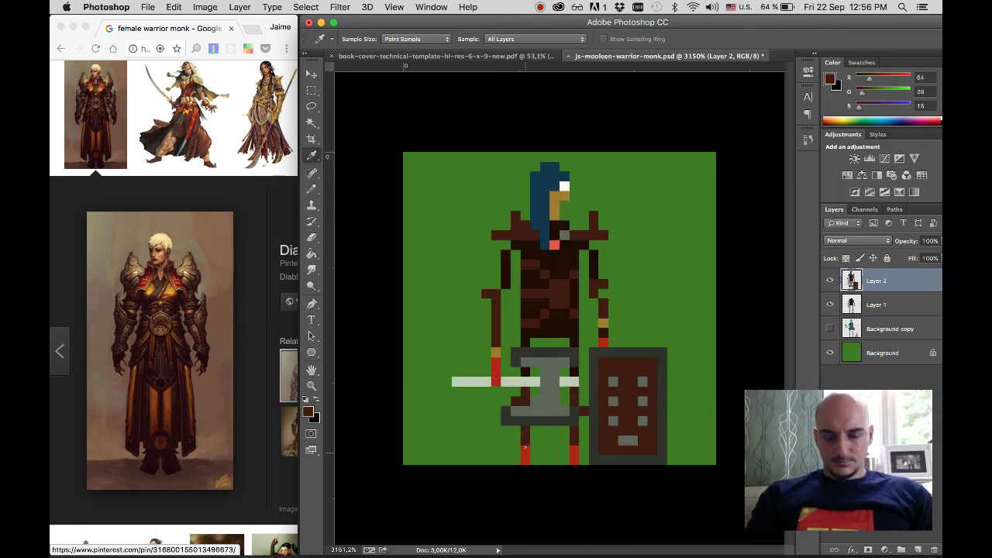
pyautogui.click(308, 412)
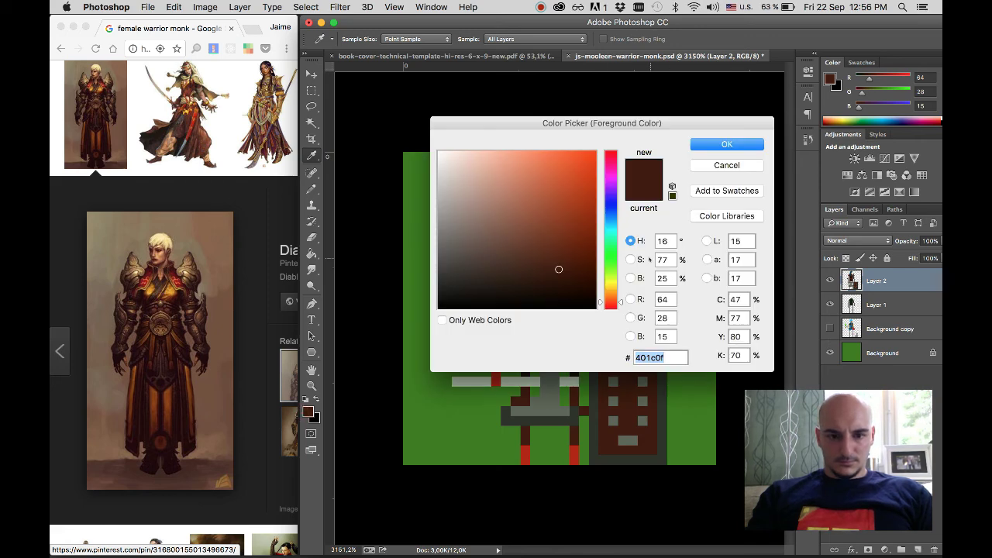
pyautogui.click(559, 291)
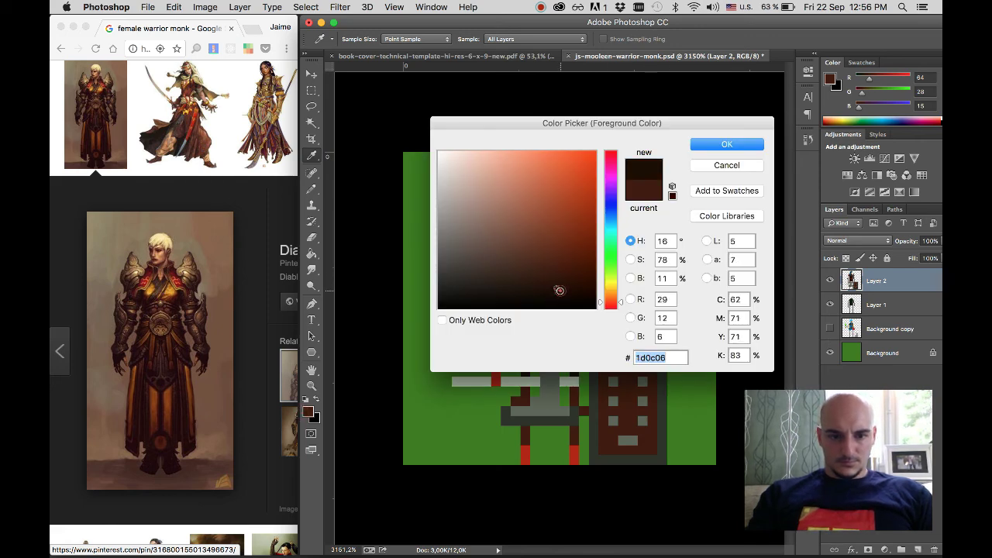
pyautogui.click(558, 291)
pyautogui.click(701, 166)
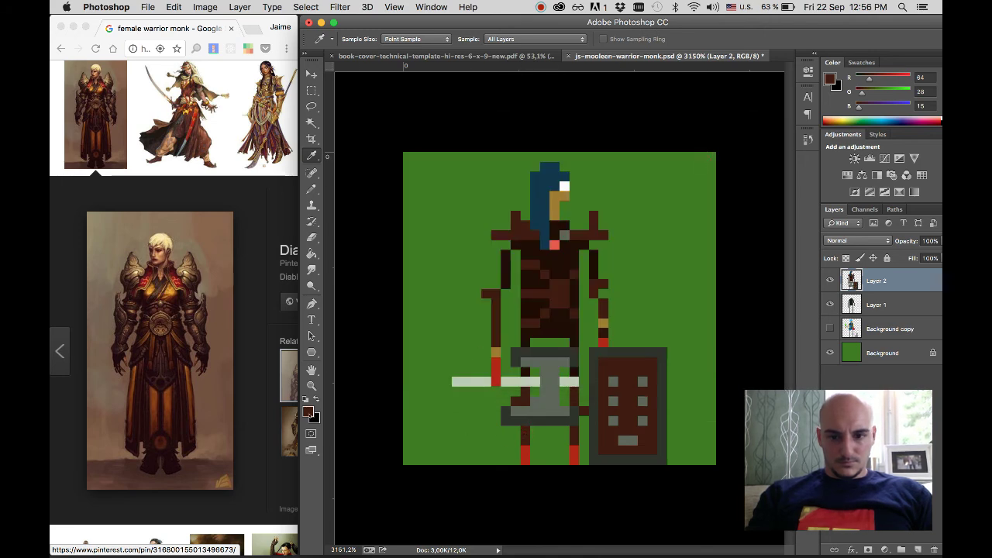
# - Darken the foreground brown to 15% brightness and repaint the figure's red feet and hands with it using the Pencil
pyautogui.click(309, 410)
pyautogui.doubleClick(663, 278)
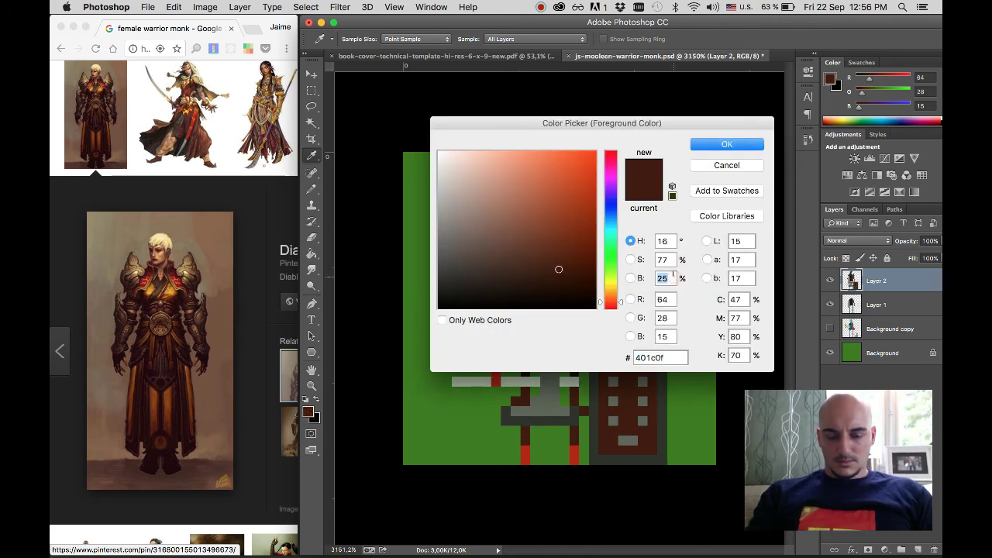
pyautogui.write('15')
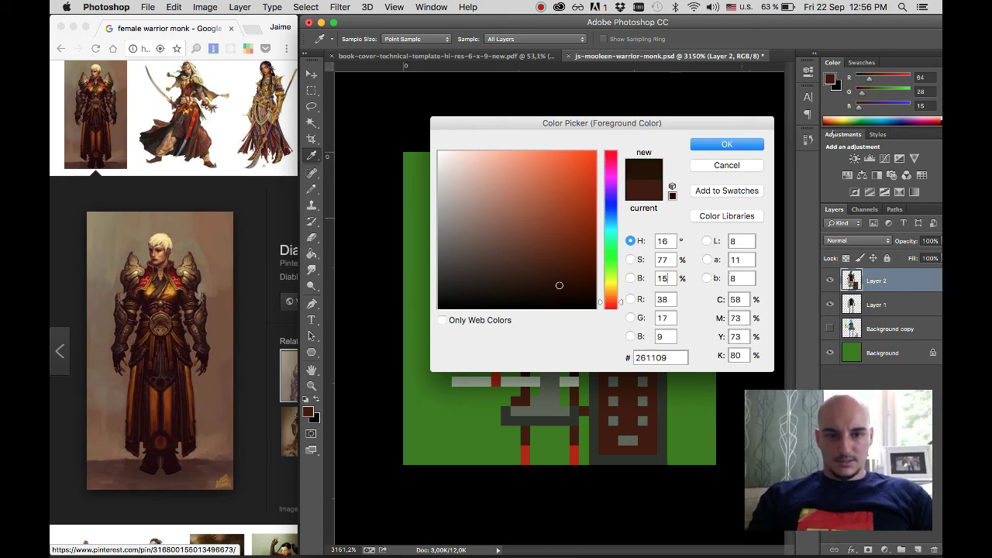
pyautogui.press('Return')
pyautogui.press('b')
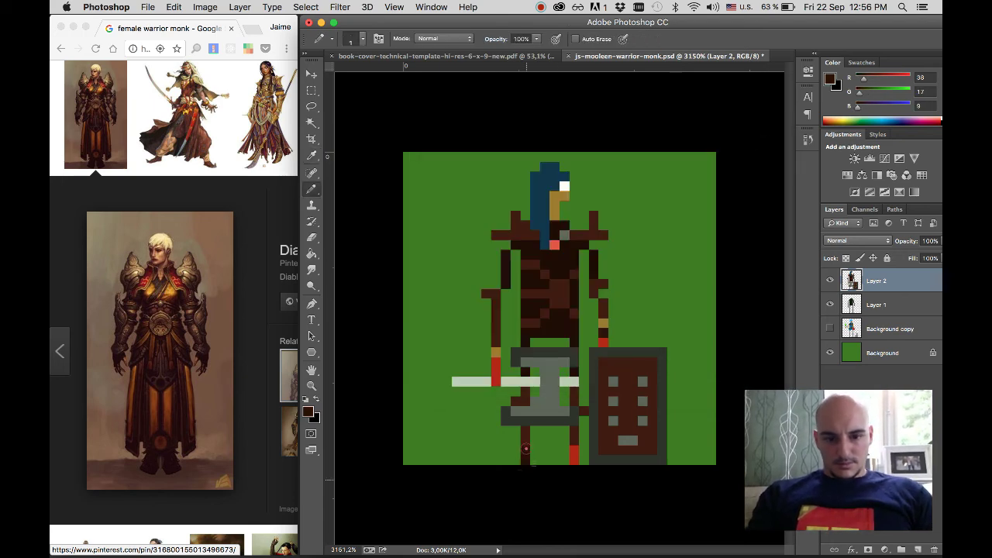
pyautogui.click(574, 460)
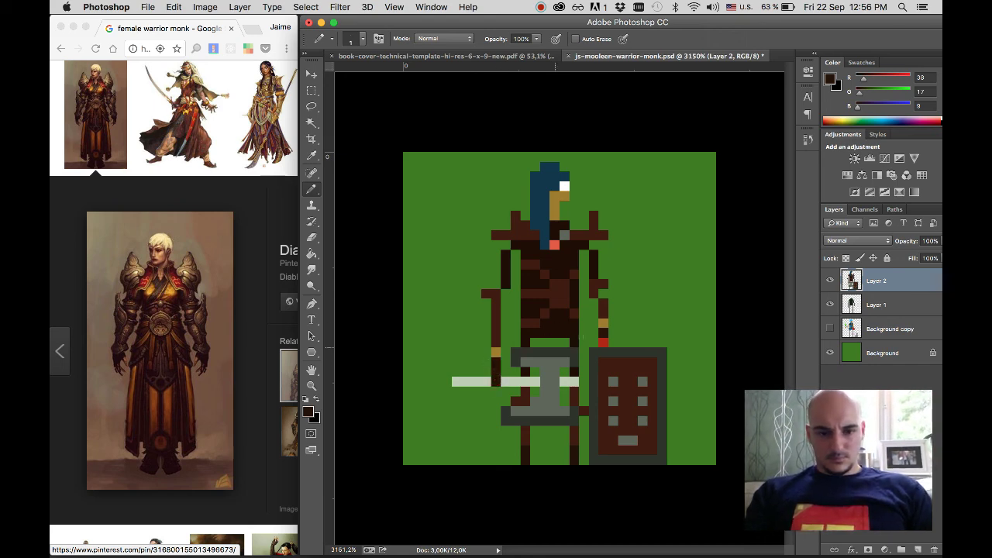
pyautogui.click(604, 342)
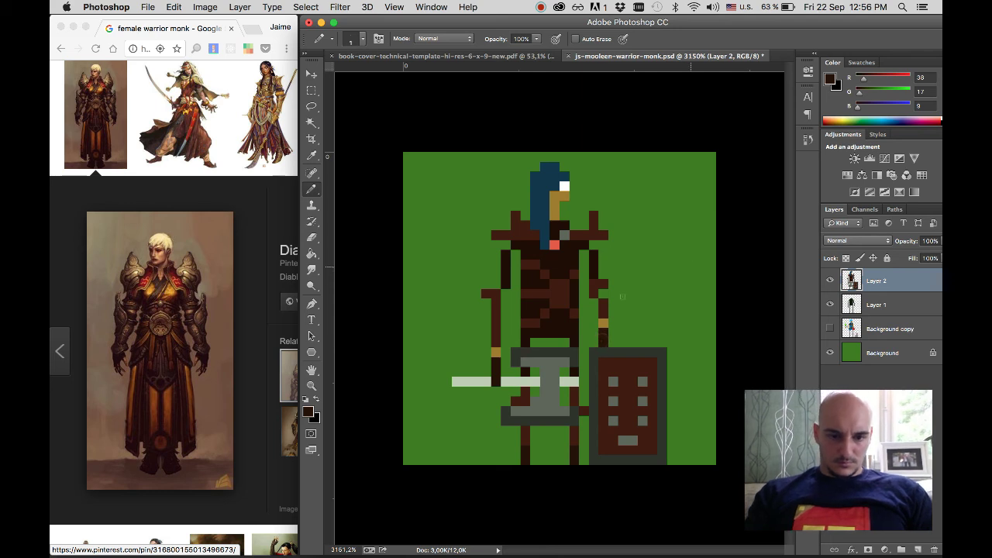
# - Save the warrior monk document
pyautogui.scroll(-2, 624, 238)
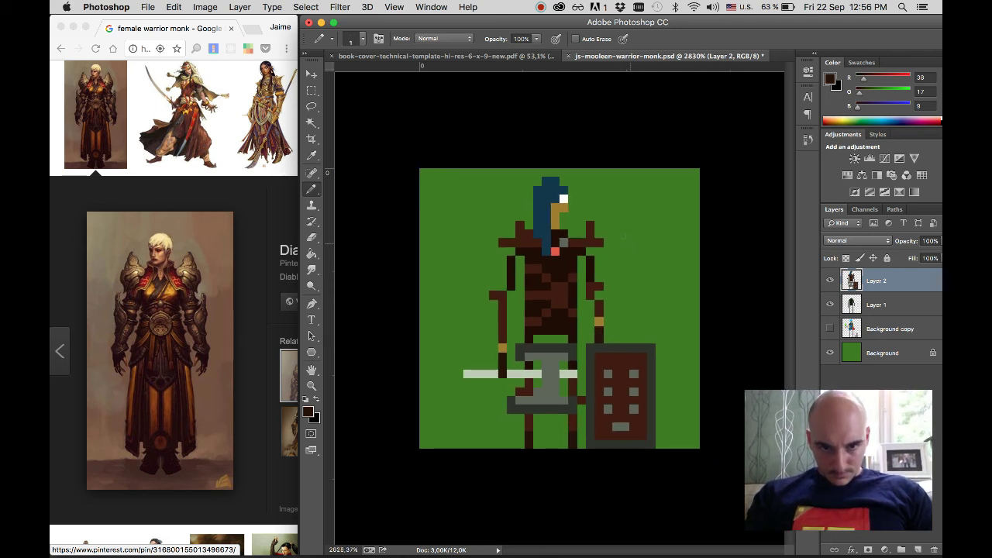
pyautogui.scroll(-5, 606, 246)
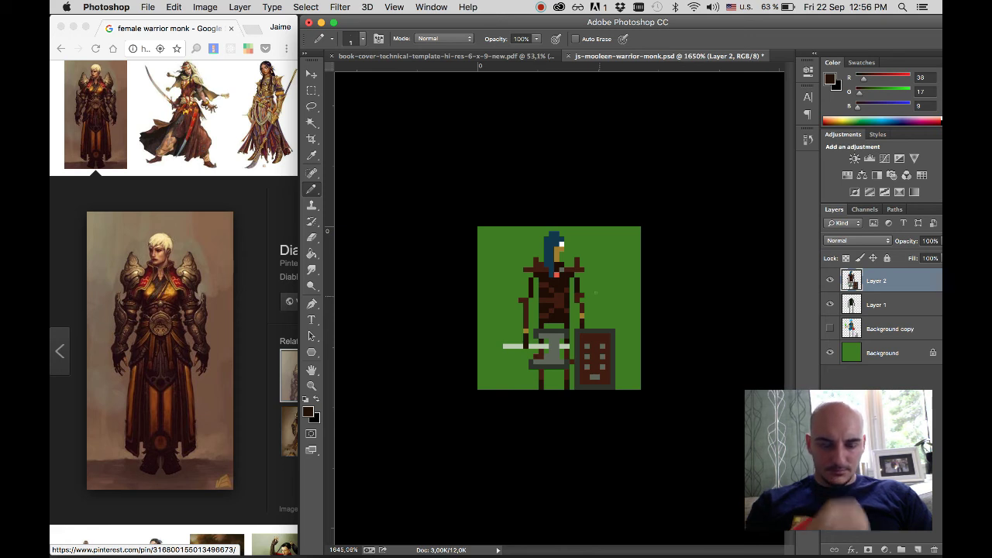
pyautogui.scroll(3, 596, 293)
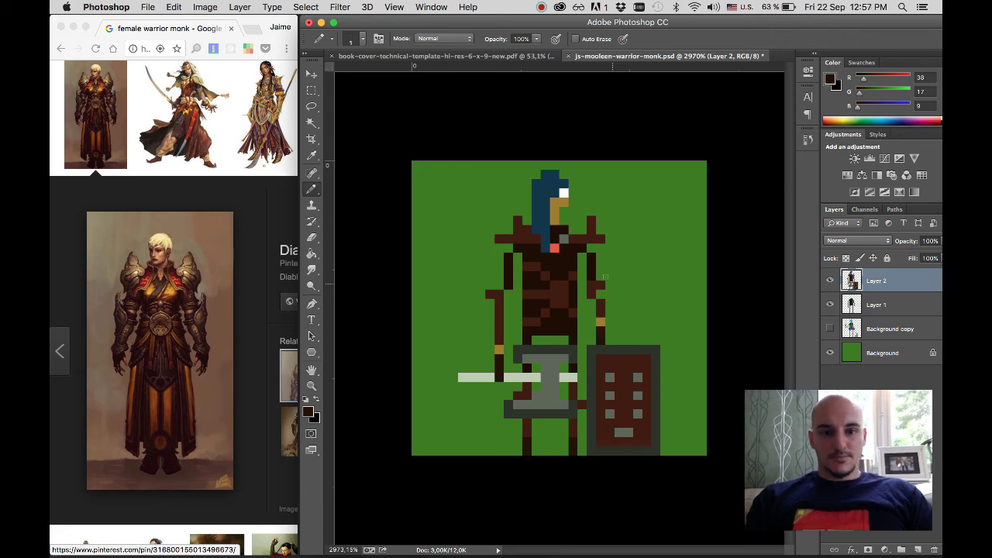
pyautogui.press('super+minus')
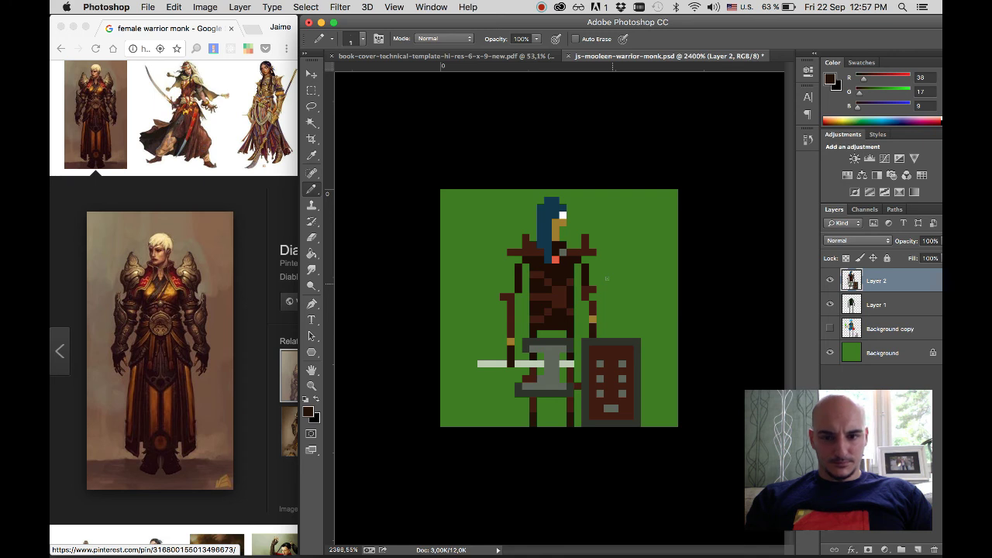
pyautogui.scroll(-2, 606, 278)
pyautogui.scroll(-1, 607, 279)
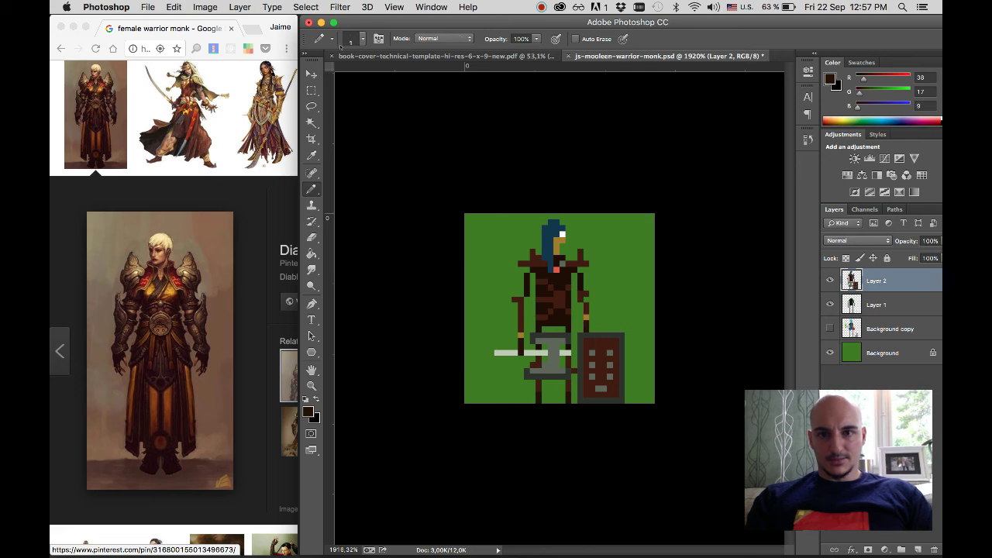
pyautogui.click(147, 8)
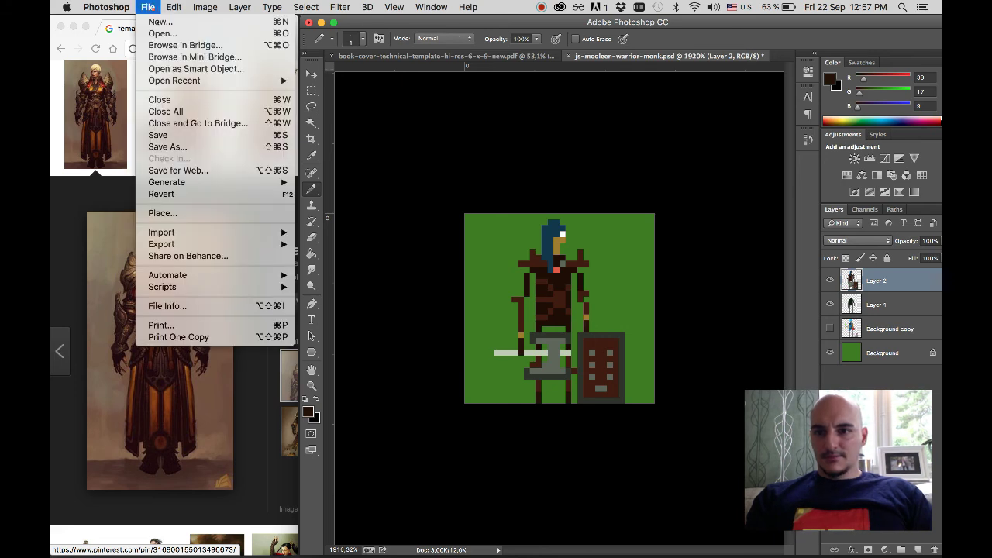
pyautogui.click(159, 134)
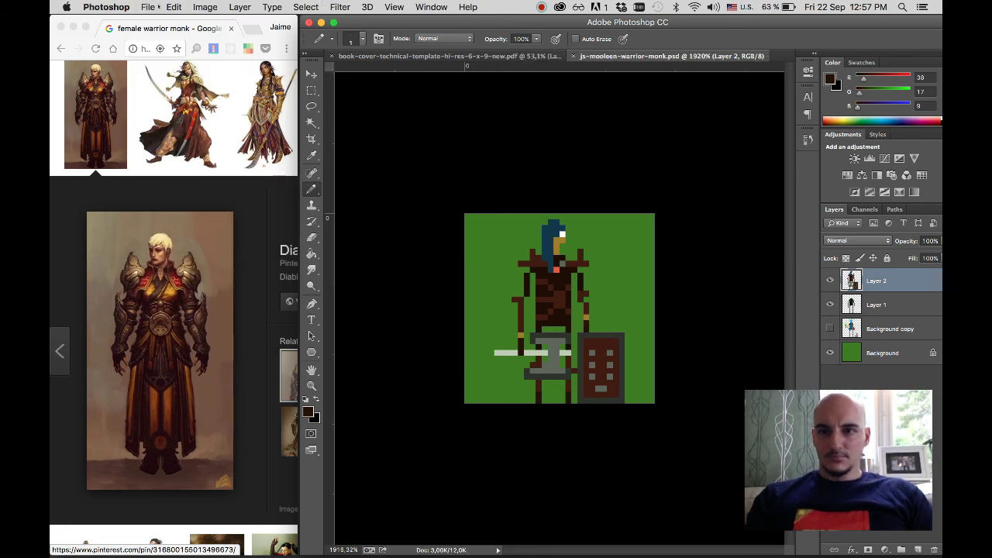
# - Open js-mooleen-001-yellow.psd from the pixel art folder and arrange it side by side with the warrior monk document
pyautogui.click(148, 7)
pyautogui.click(158, 31)
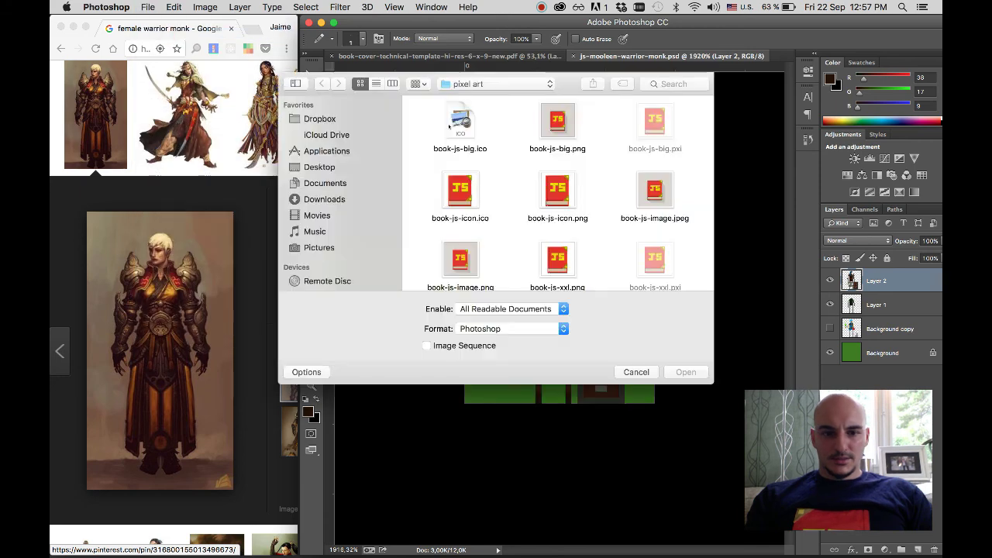
pyautogui.scroll(-5, 496, 137)
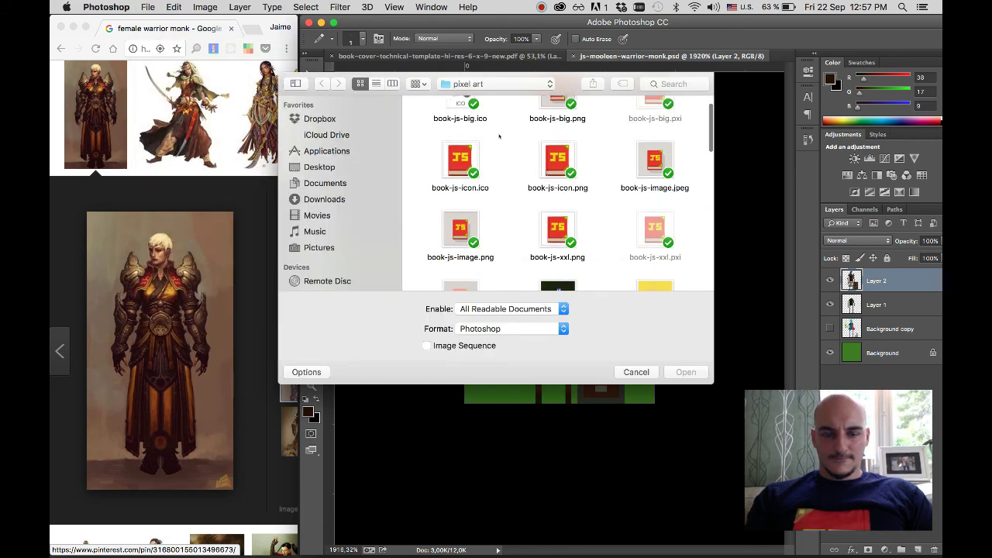
pyautogui.scroll(1, 499, 137)
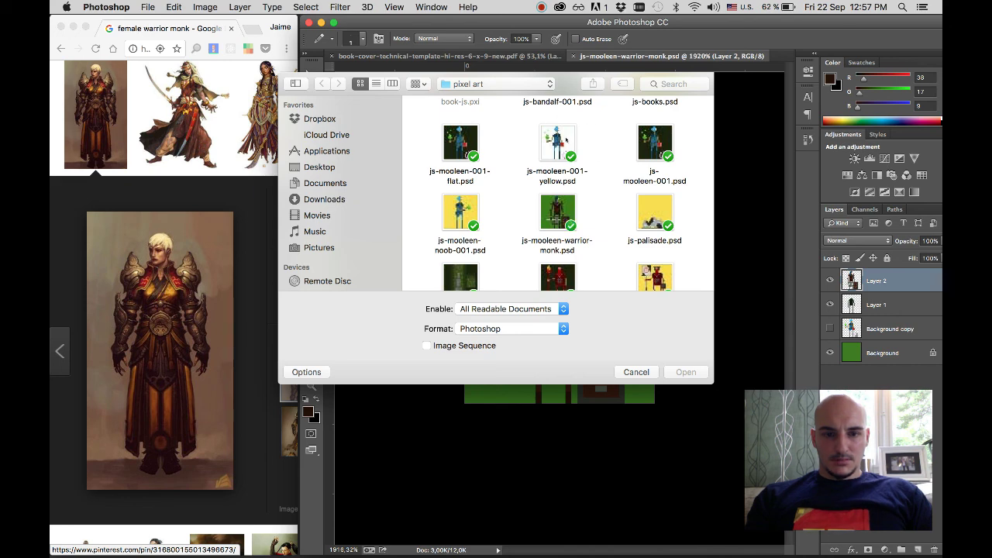
pyautogui.doubleClick(567, 139)
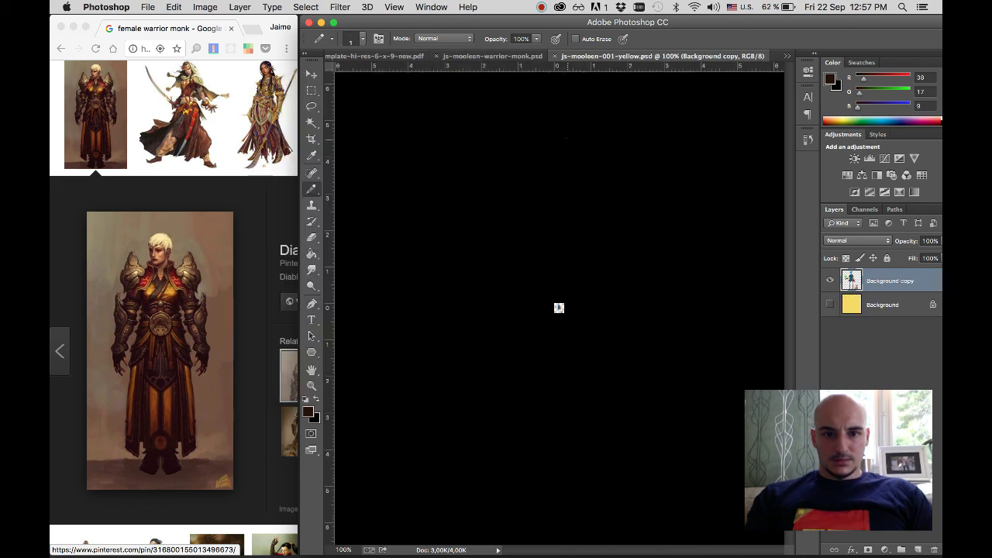
pyautogui.moveTo(579, 58); pyautogui.dragTo(792, 153)
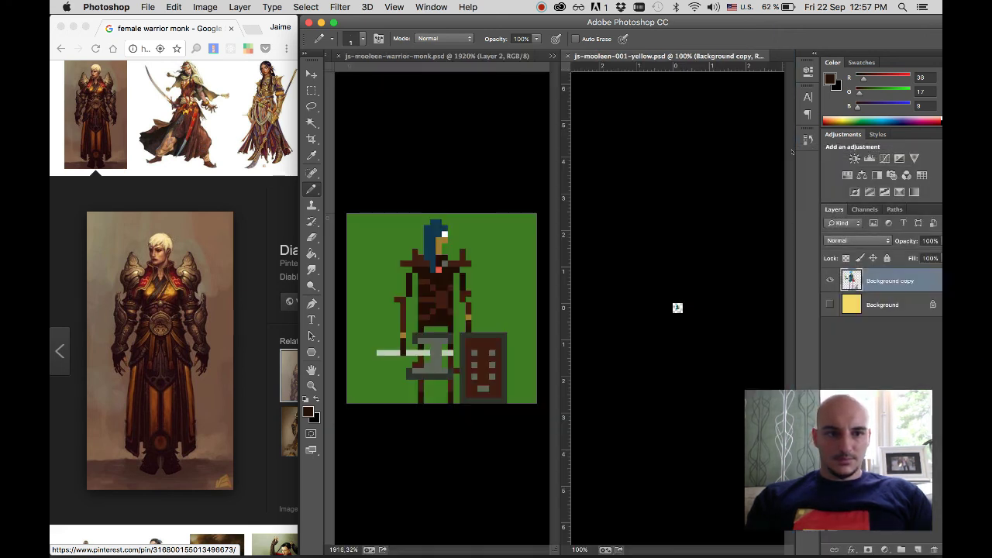
pyautogui.scroll(5, 678, 308)
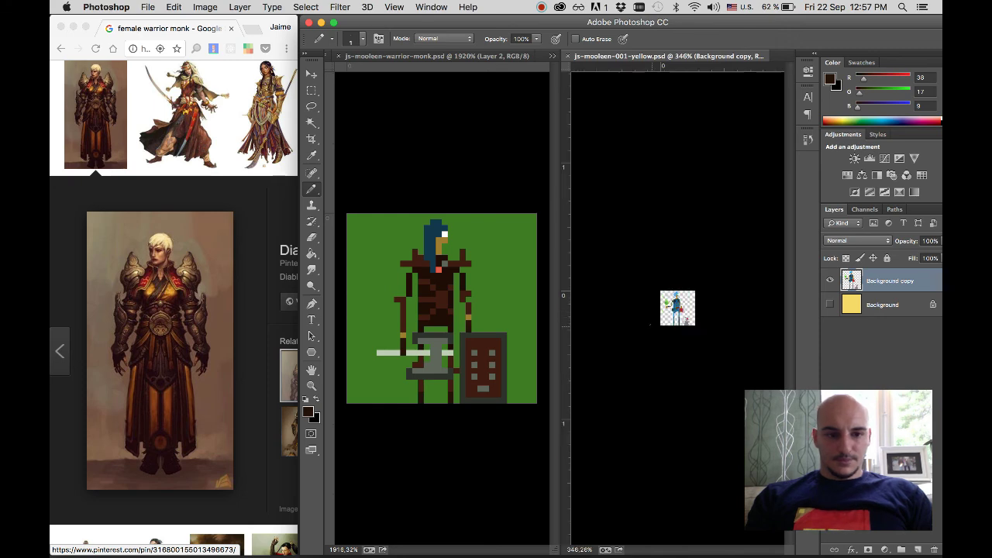
# - Show the yellow Background layer in js-mooleen-001-yellow.psd and enlarge the character to match the warrior monk's displayed size
pyautogui.scroll(5, 678, 307)
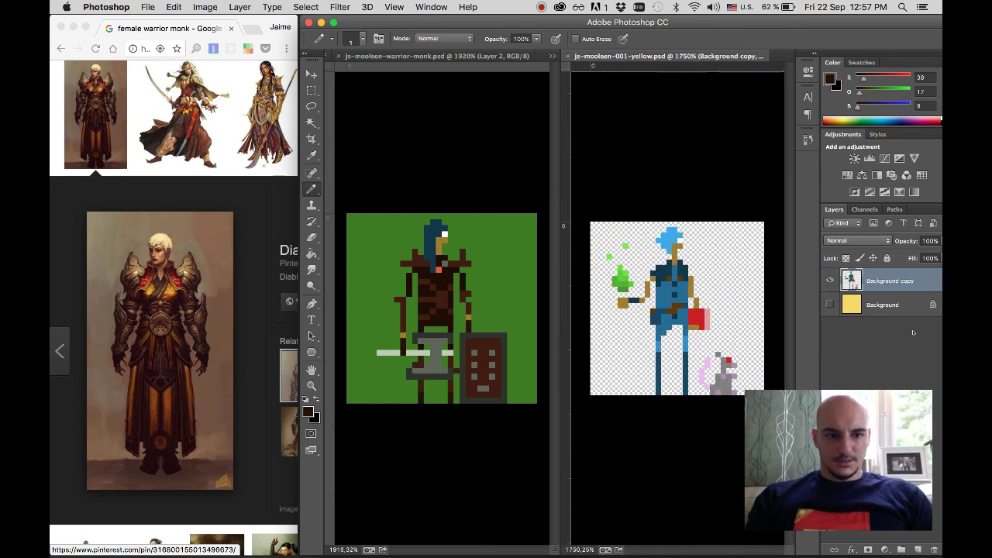
pyautogui.click(830, 304)
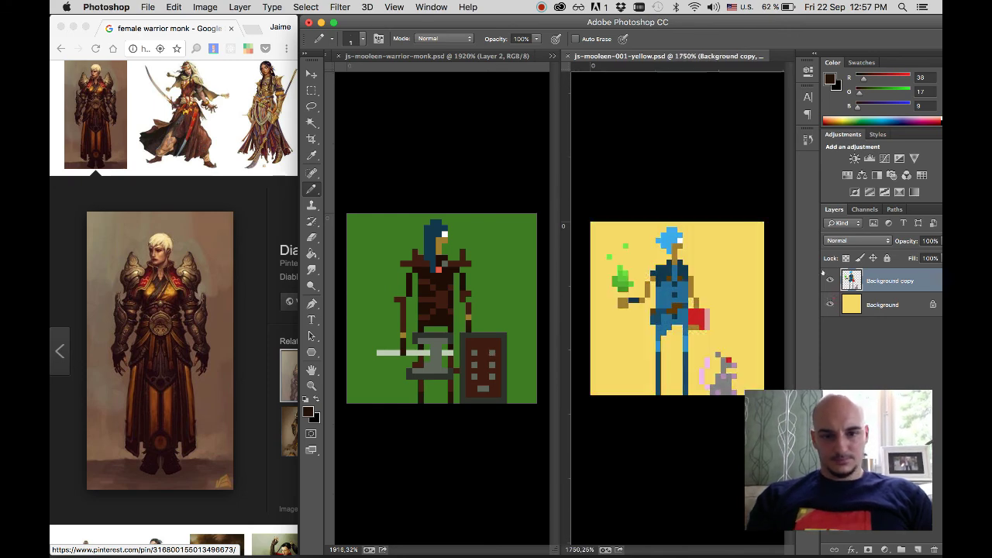
pyautogui.scroll(1, 677, 308)
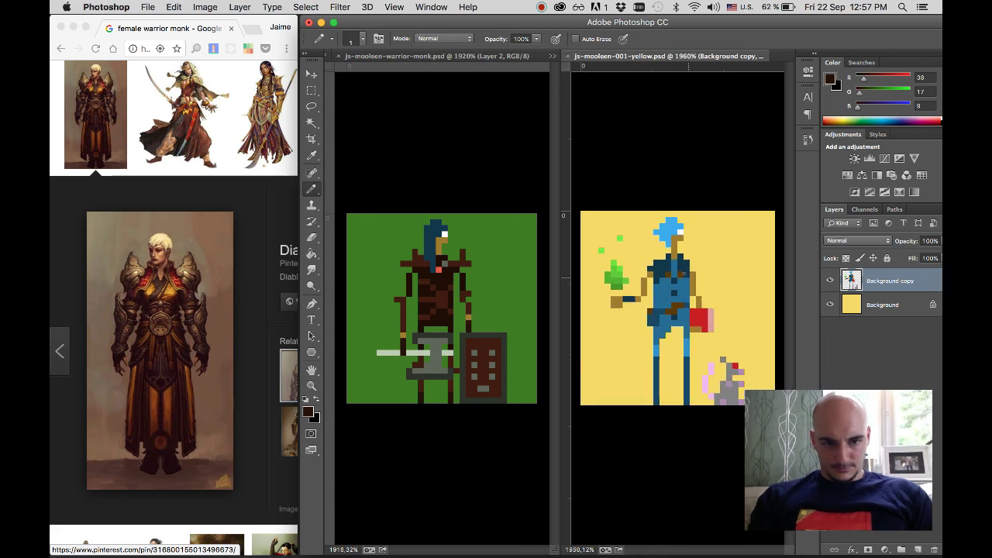
# - Check the pixel dimensions of the warrior monk document in Image Size without changing them
pyautogui.press('i')
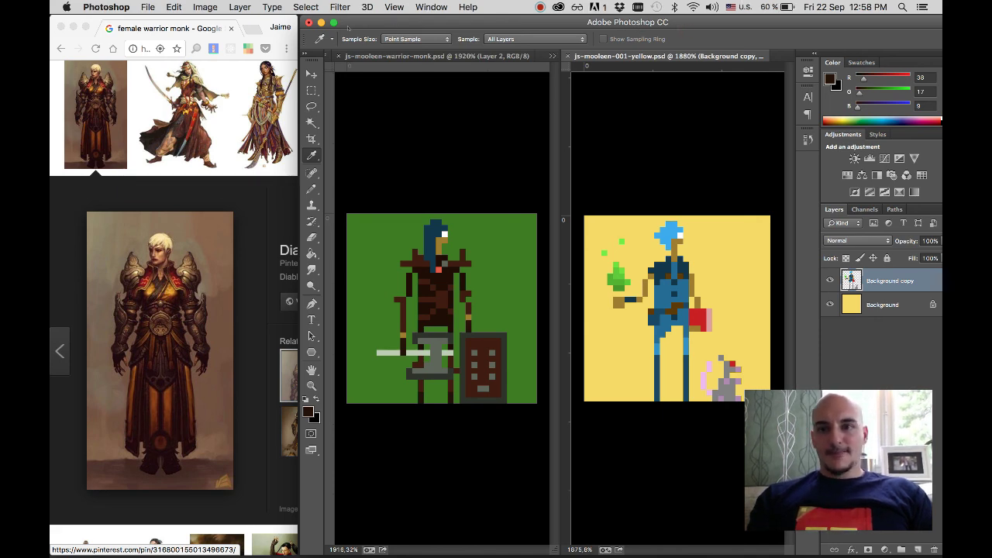
pyautogui.click(408, 62)
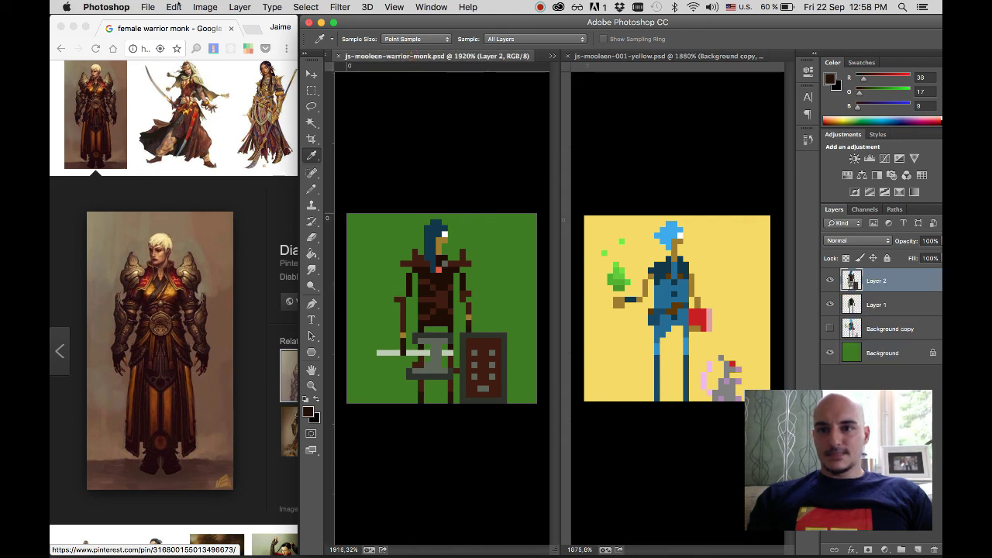
pyautogui.click(204, 7)
pyautogui.click(222, 102)
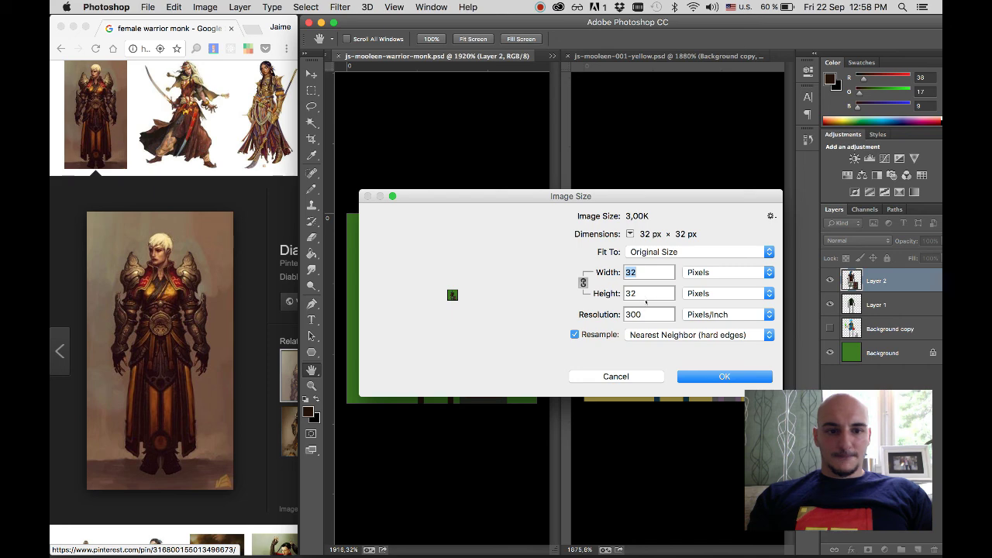
pyautogui.click(648, 376)
# - Sample the dark brown #1f0d07 from the warrior monk's chest with the Eyedropper and accept it as the foreground colour
pyautogui.press('i')
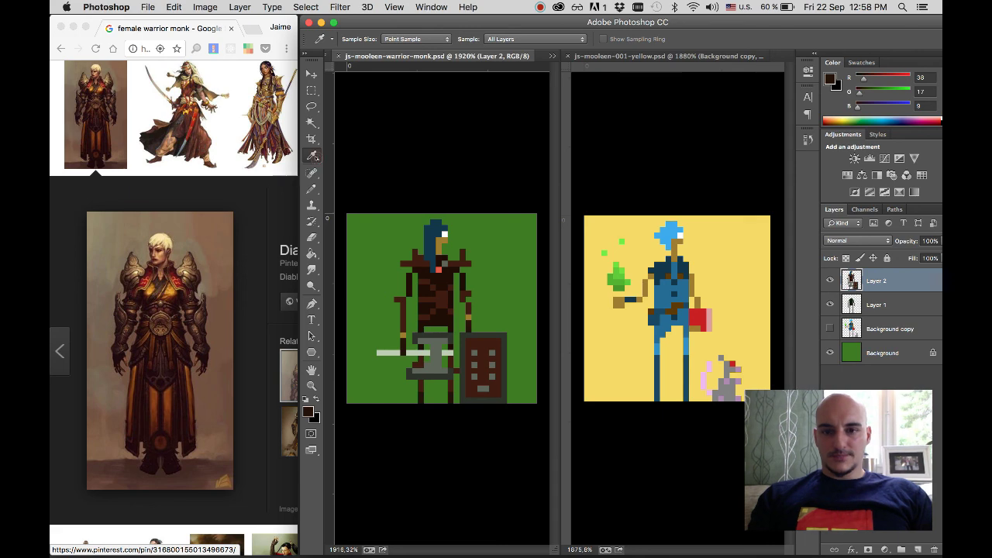
pyautogui.rightClick(312, 155)
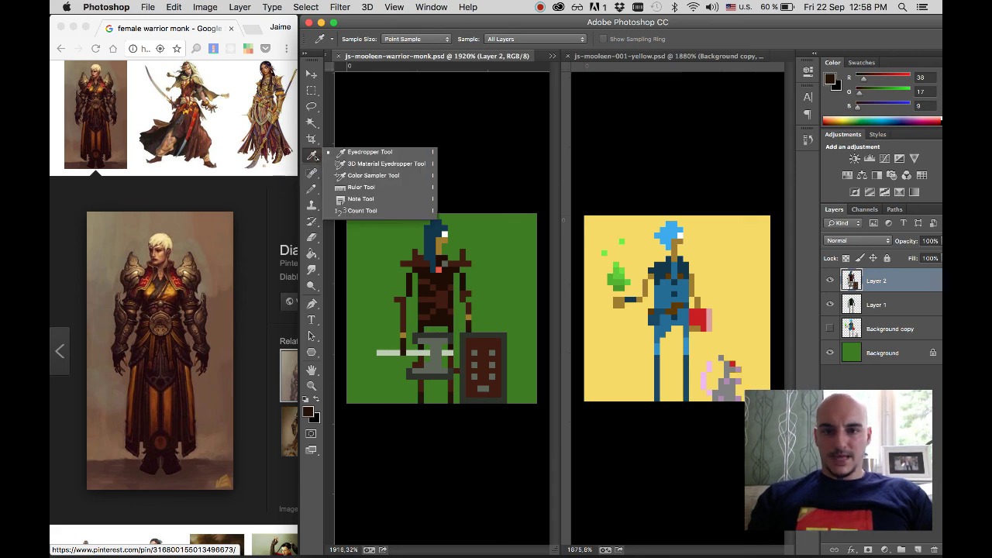
pyautogui.click(364, 150)
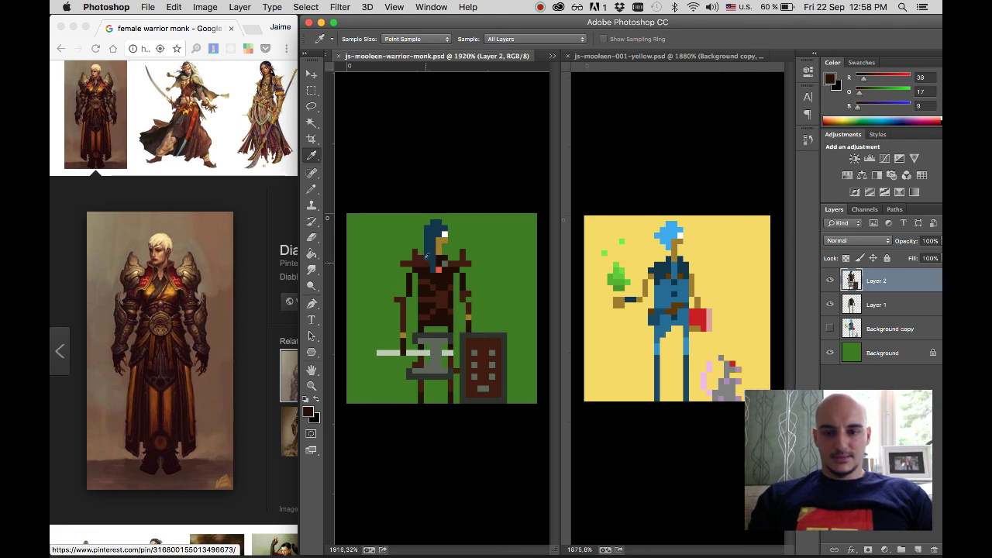
pyautogui.scroll(1, 426, 254)
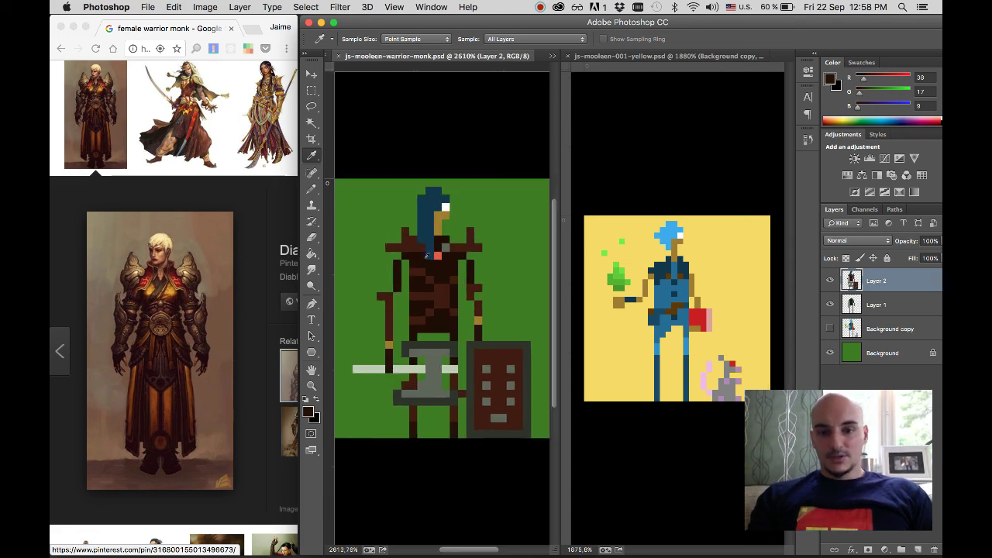
pyautogui.click(423, 251)
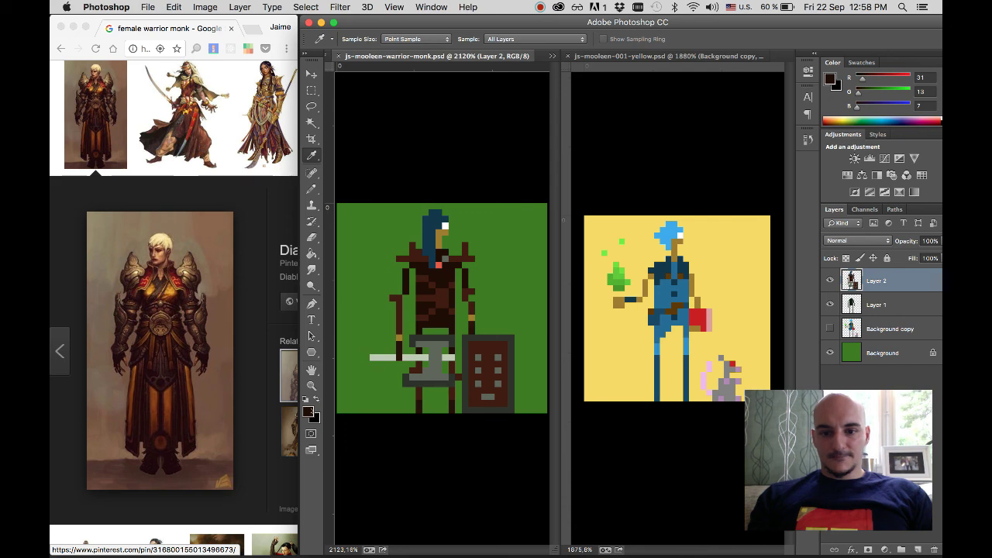
pyautogui.click(308, 411)
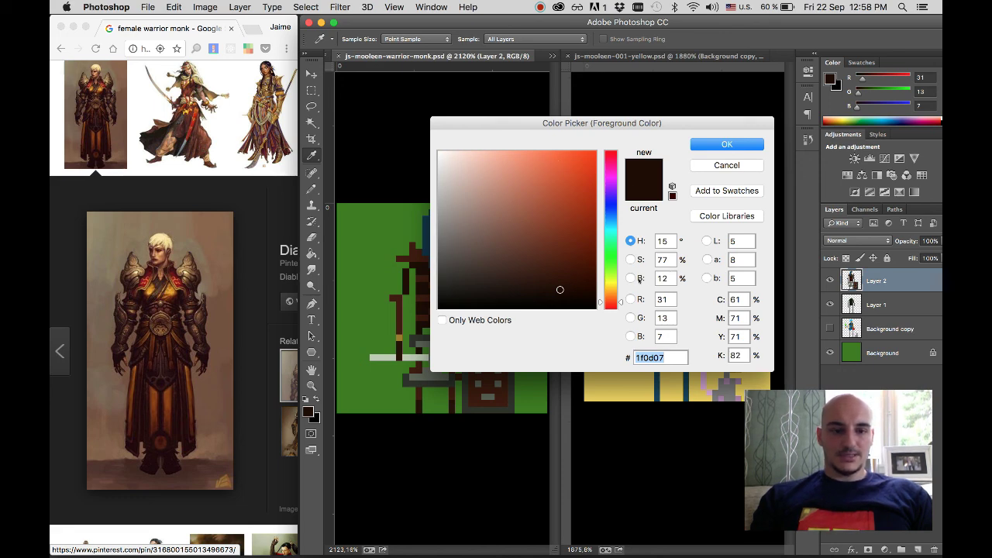
pyautogui.click(727, 143)
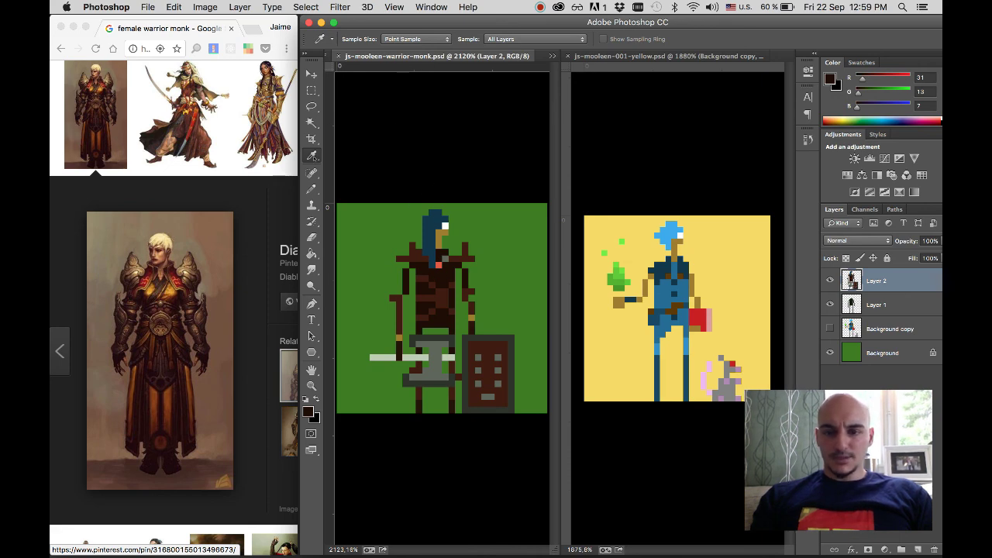
# - Review the Eraser's options and select the Pencil Tool from among the brush tool variants
pyautogui.click(310, 237)
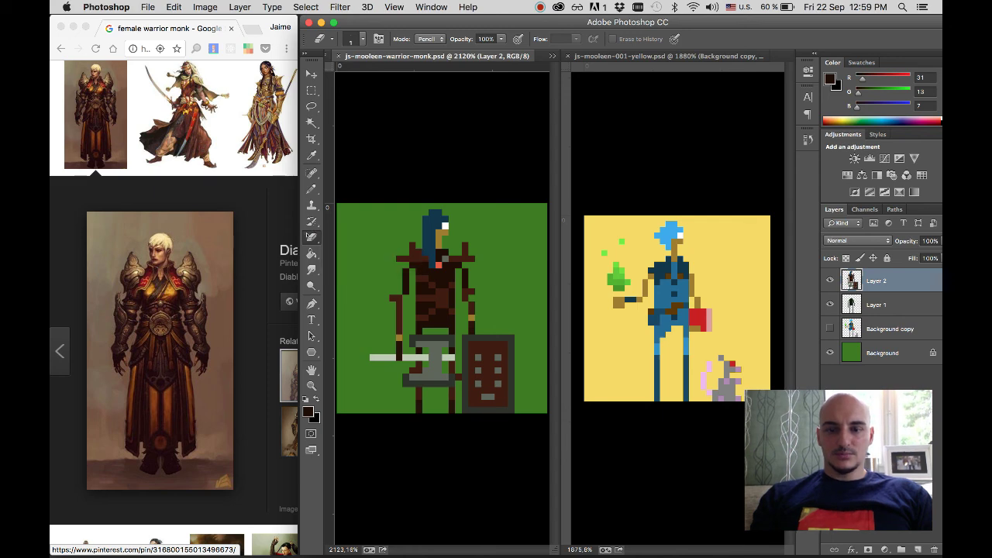
pyautogui.click(310, 235)
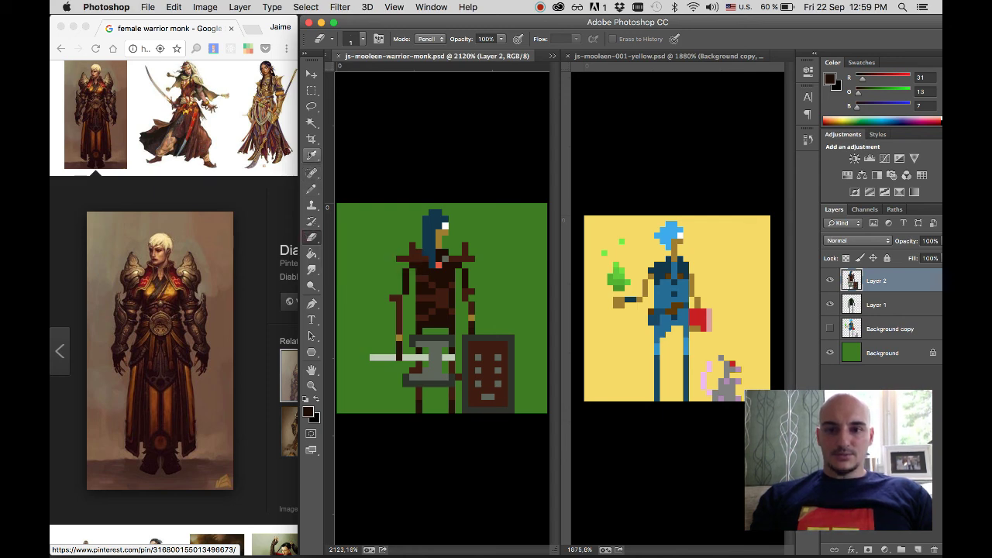
pyautogui.click(311, 189)
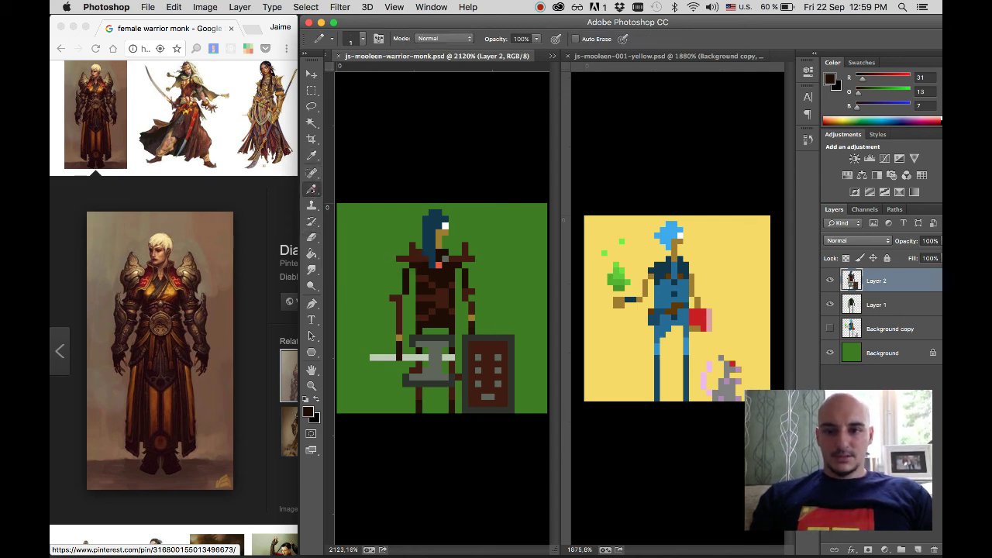
pyautogui.click(310, 189)
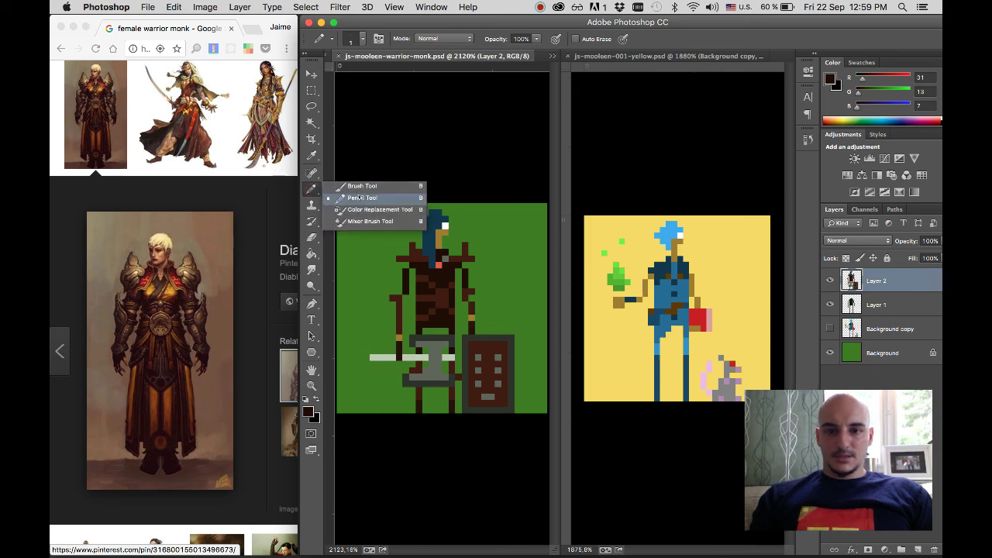
pyautogui.click(360, 198)
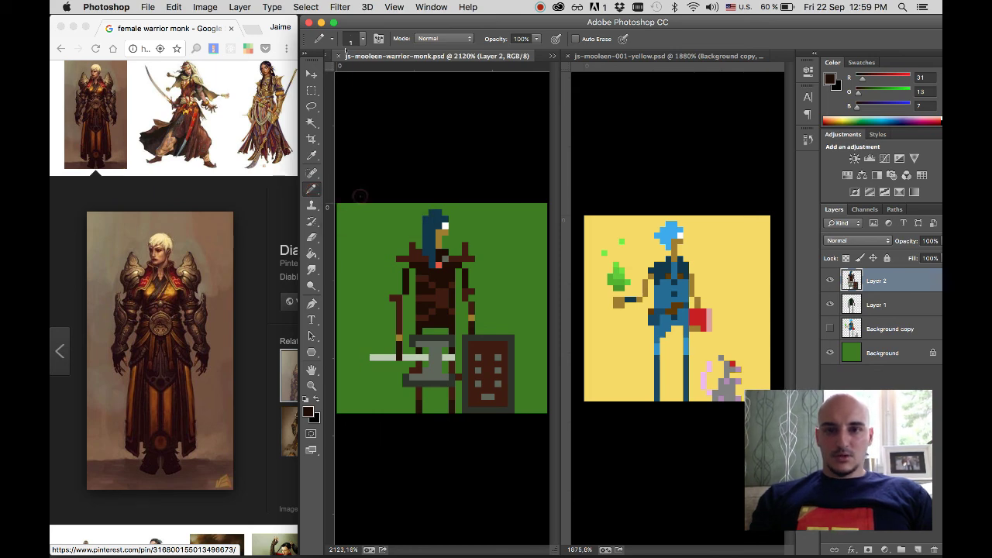
# - Examine the Pencil's hard square brush presets and the loadable brush sets, including Square Brushes
pyautogui.click(361, 38)
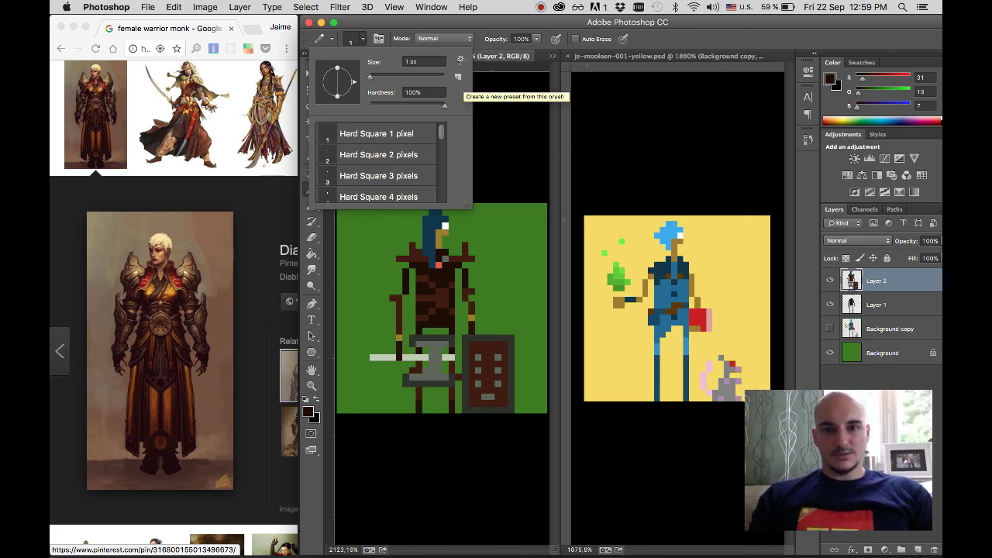
pyautogui.click(461, 58)
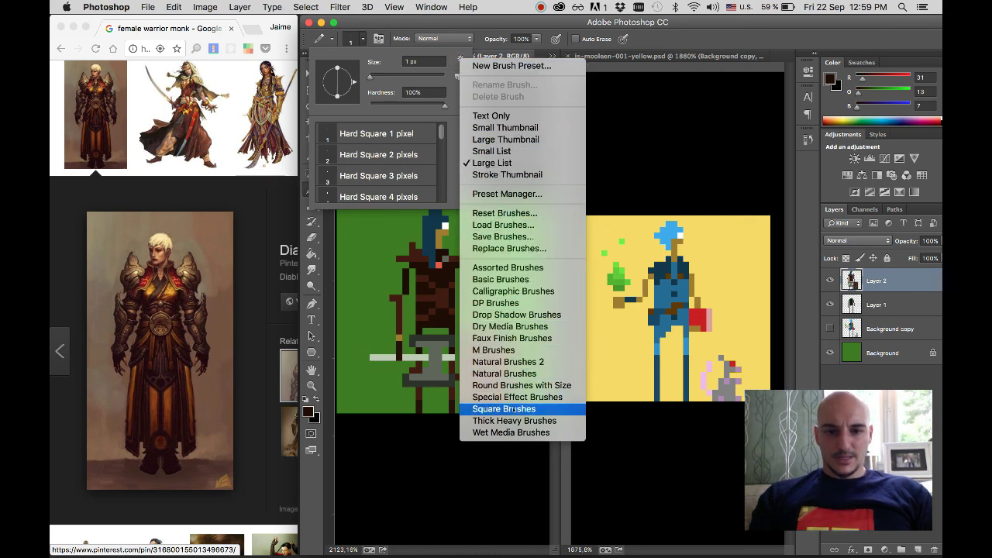
pyautogui.click(448, 138)
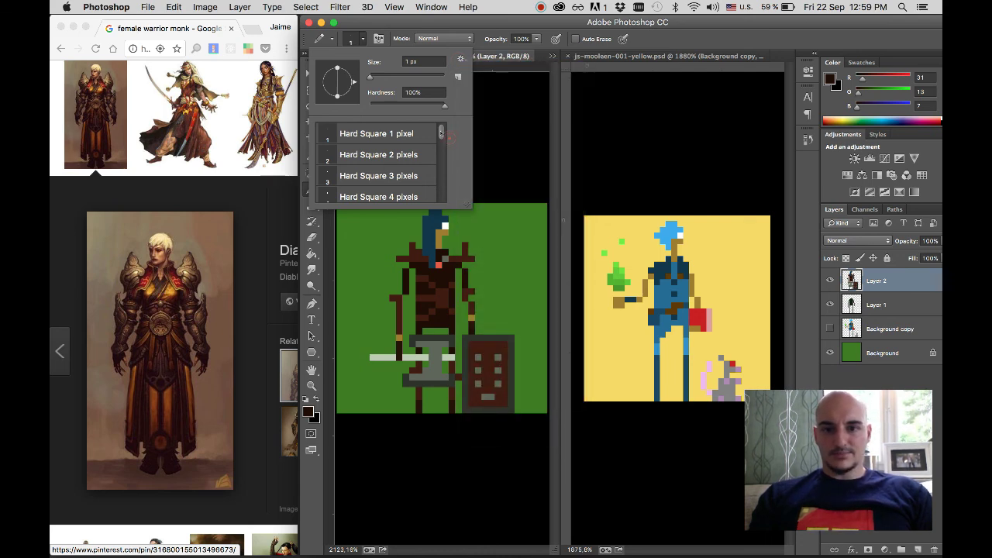
pyautogui.scroll(-3, 443, 133)
pyautogui.scroll(3, 444, 133)
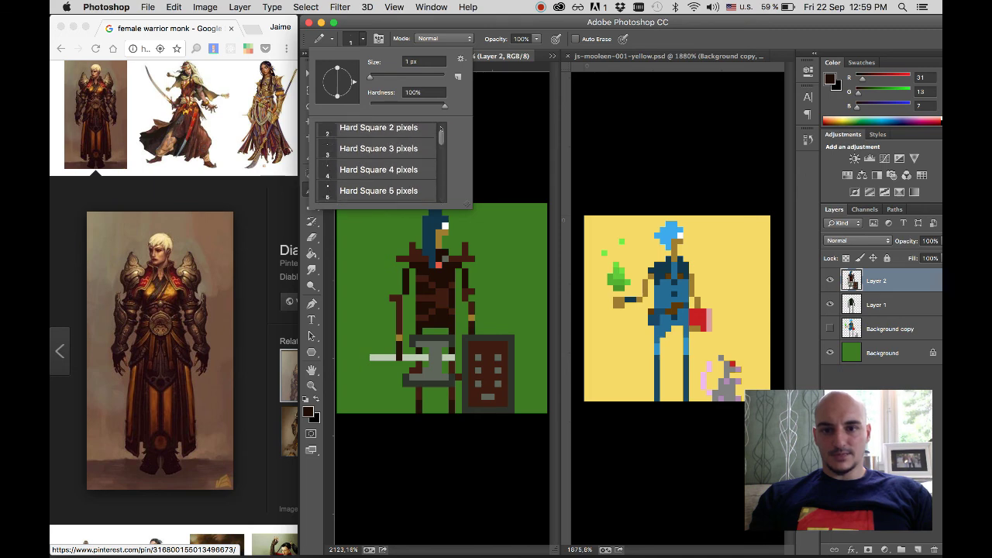
pyautogui.click(466, 27)
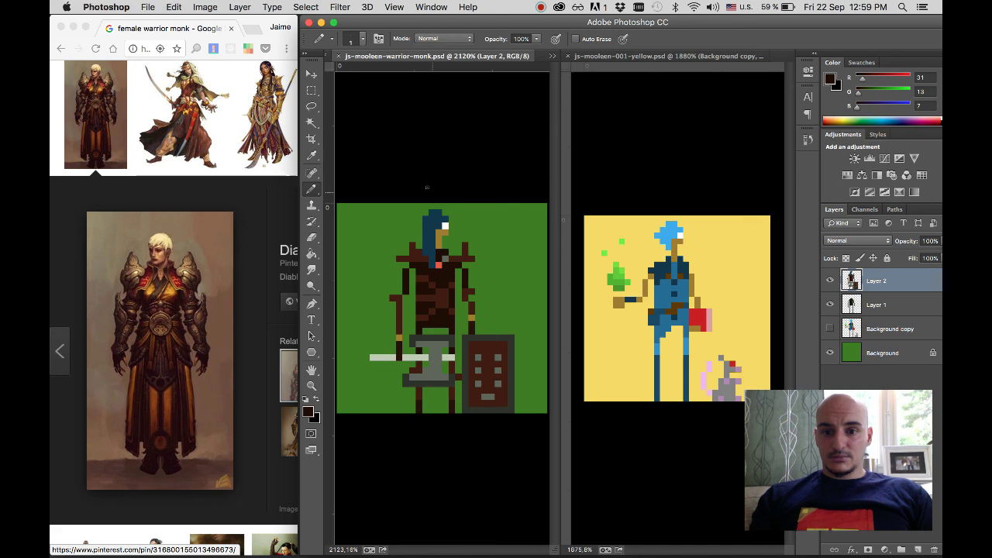
# - Activate the Paint Bucket Tool and match the warrior monk's displayed size to the Mooleen character for comparison
pyautogui.click(311, 254)
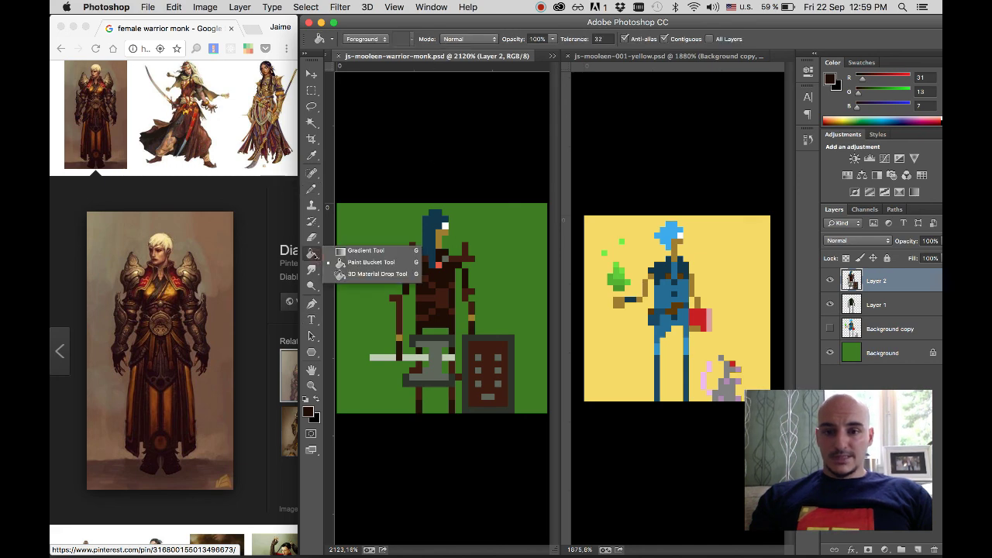
pyautogui.click(345, 262)
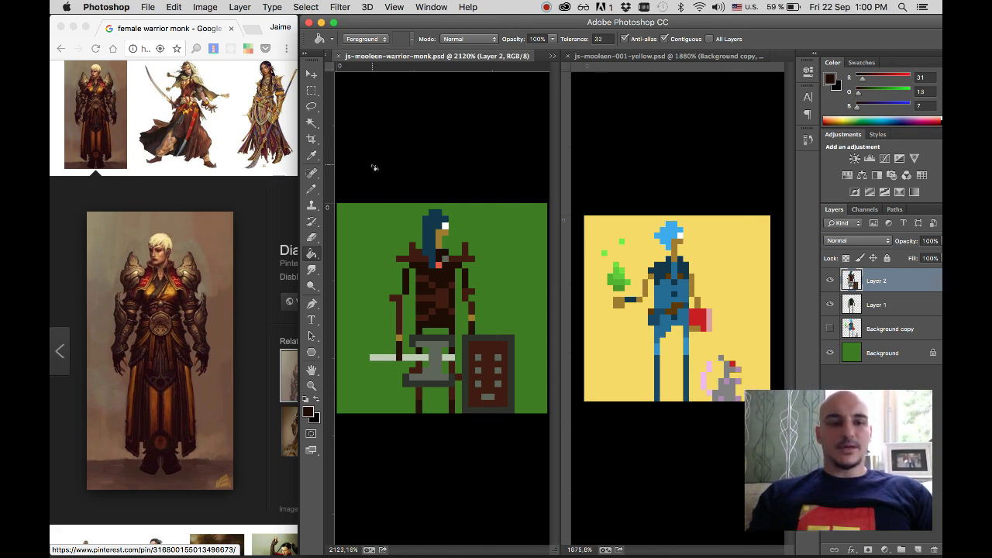
pyautogui.scroll(-2, 421, 243)
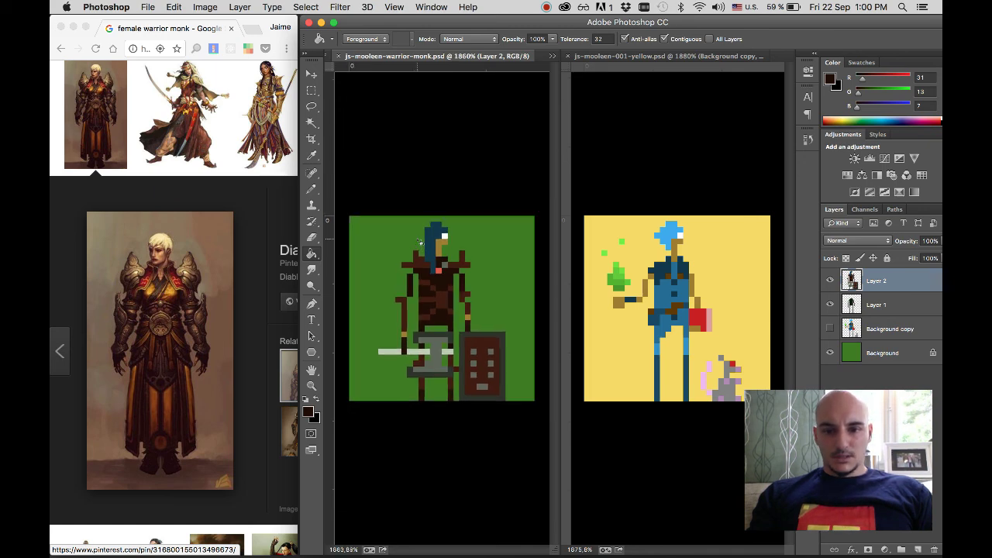
pyautogui.scroll(1, 420, 243)
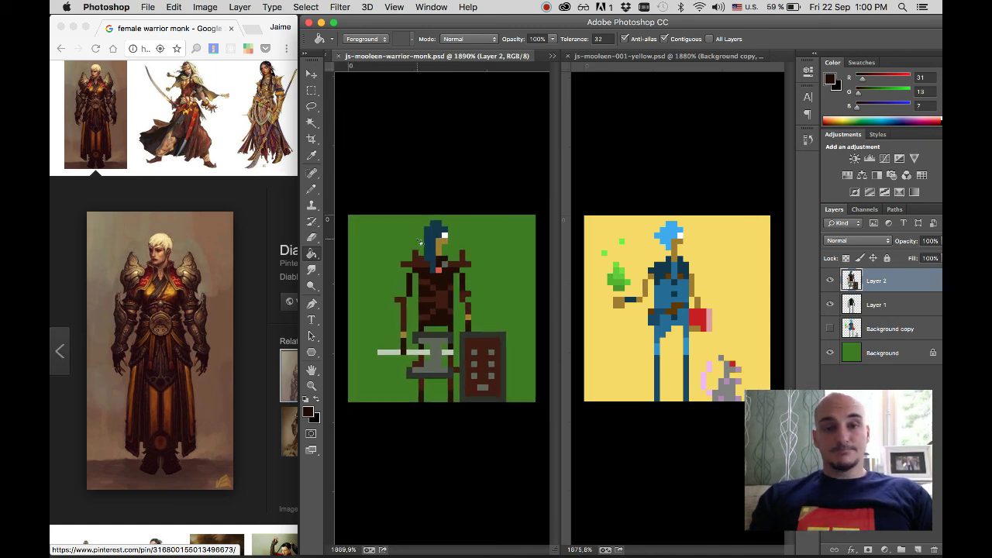